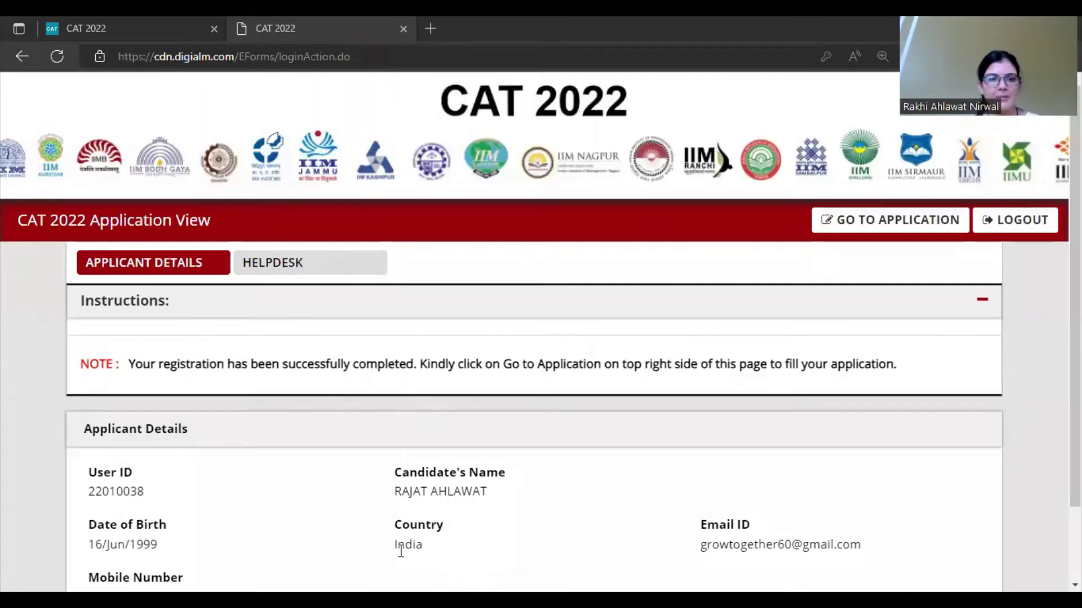
- Open the CAT 2022 application form for editing via GO TO APPLICATION
click(907, 226)
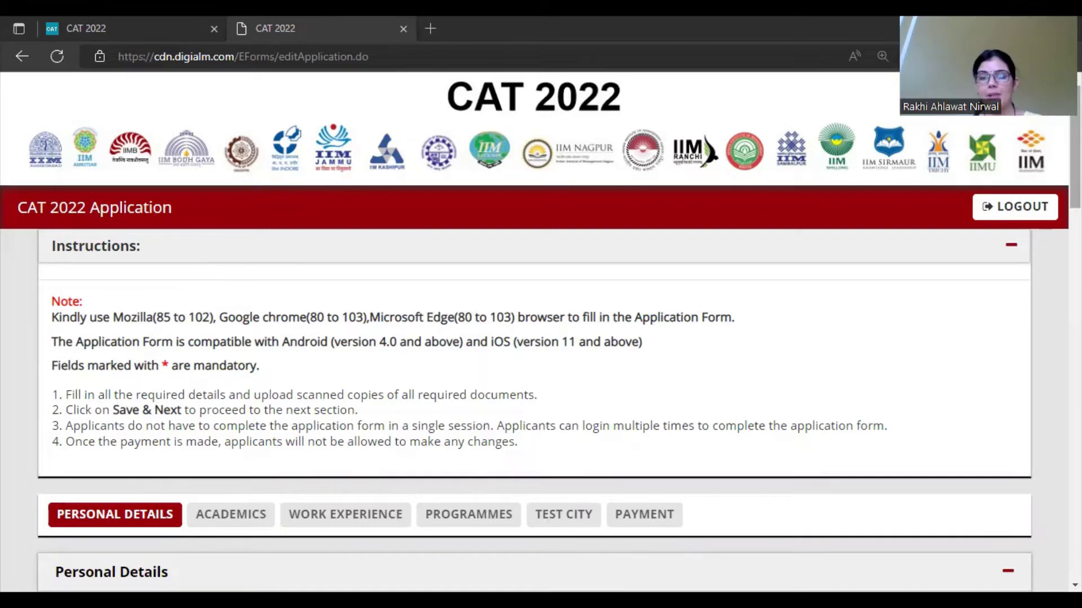
scroll(541, 353, down, 3)
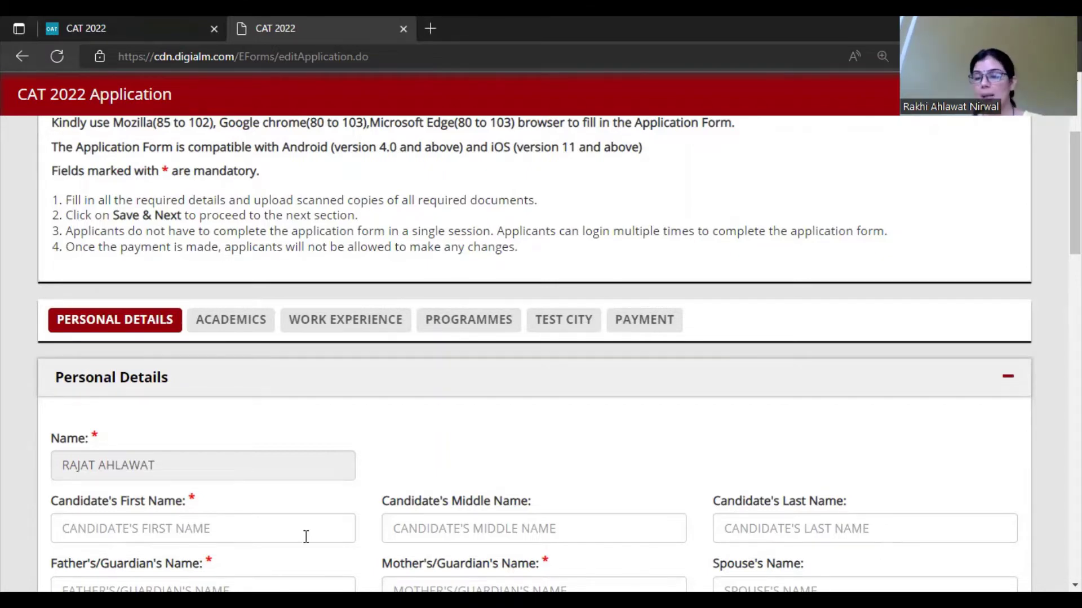
- Enter the candidate's first and last names, leaving the middle name blank
click(195, 529)
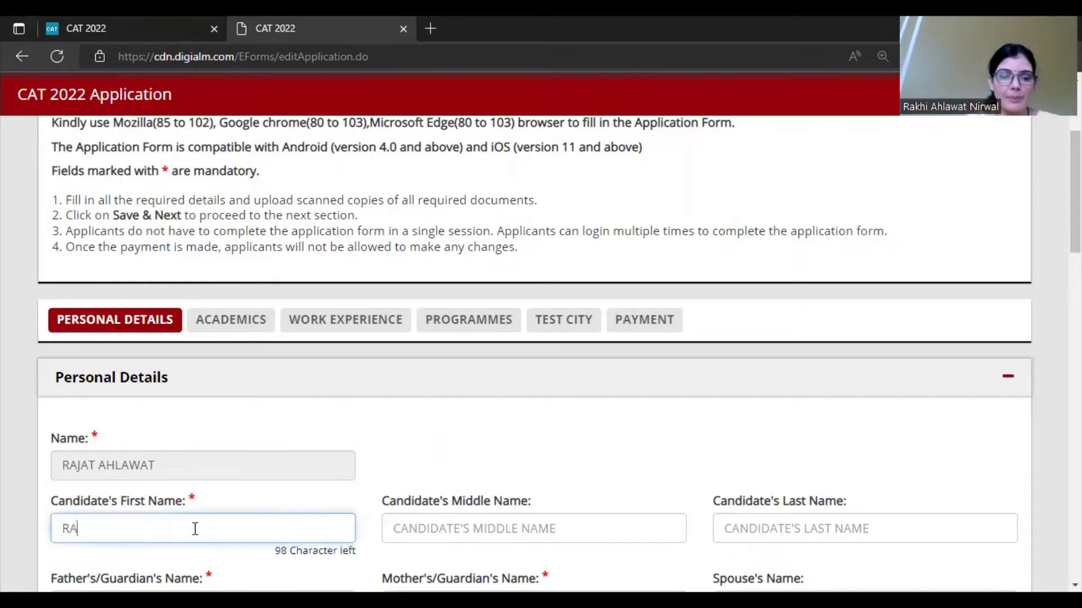
key(Tab)
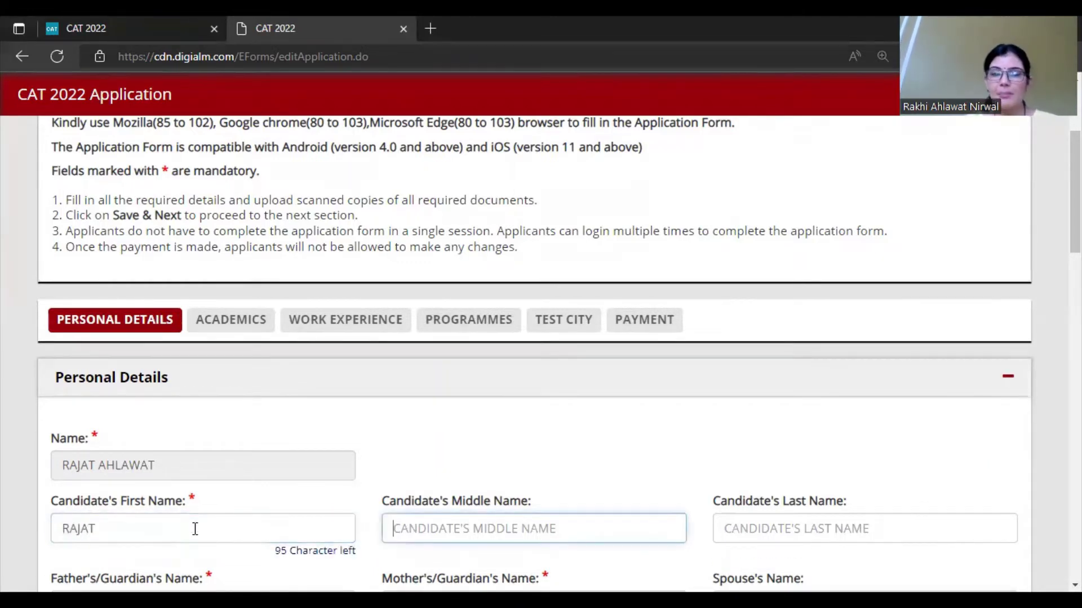
key(Tab)
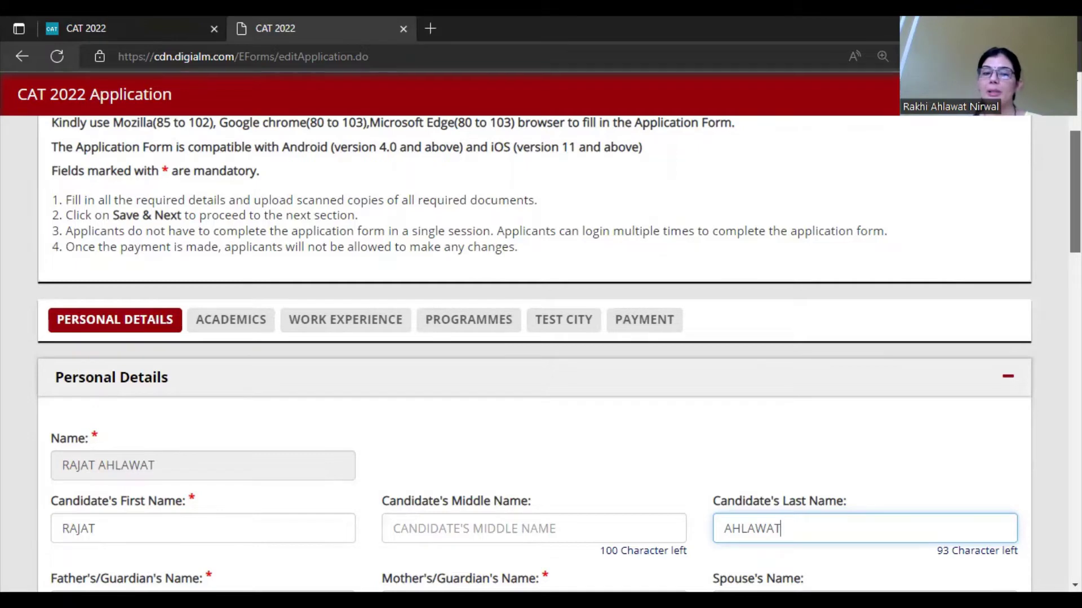
- Enter the father's/guardian's and mother's/guardian's names, leaving the spouse's name blank
scroll(423, 400, down, 2)
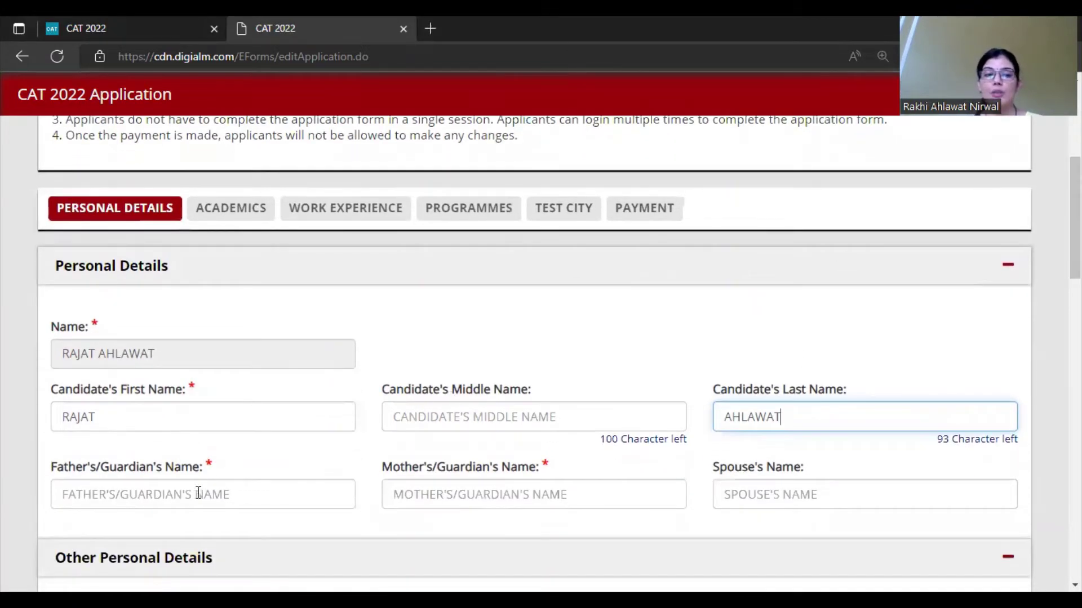
click(197, 500)
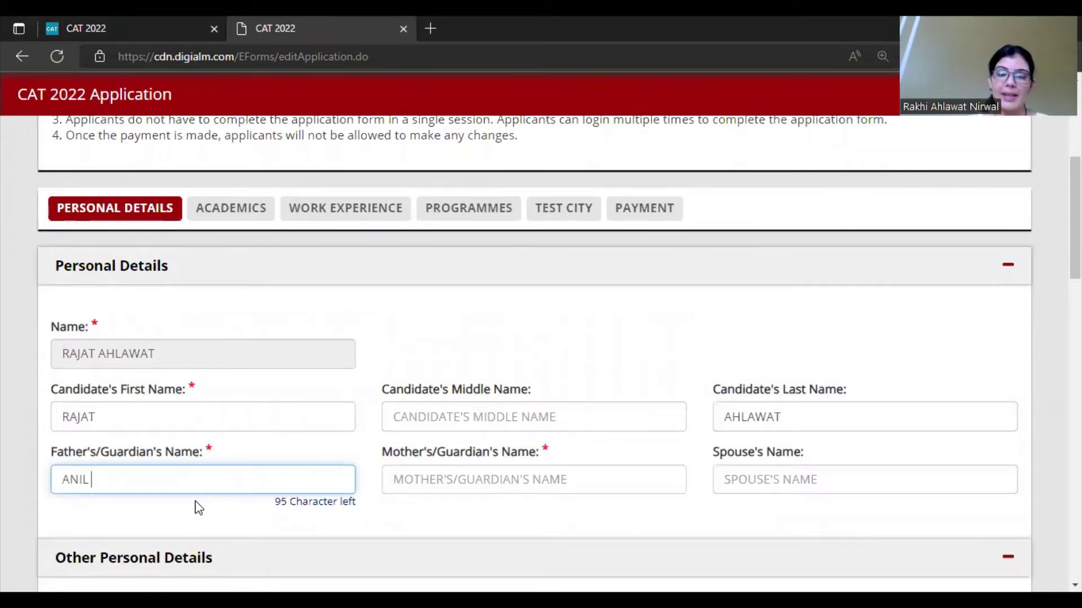
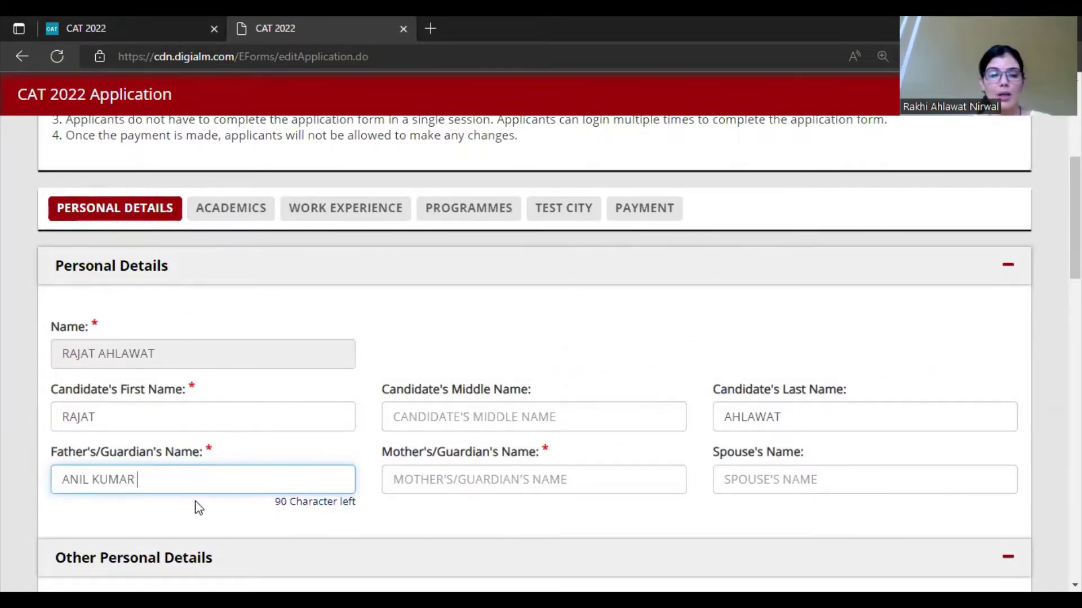
key(Tab)
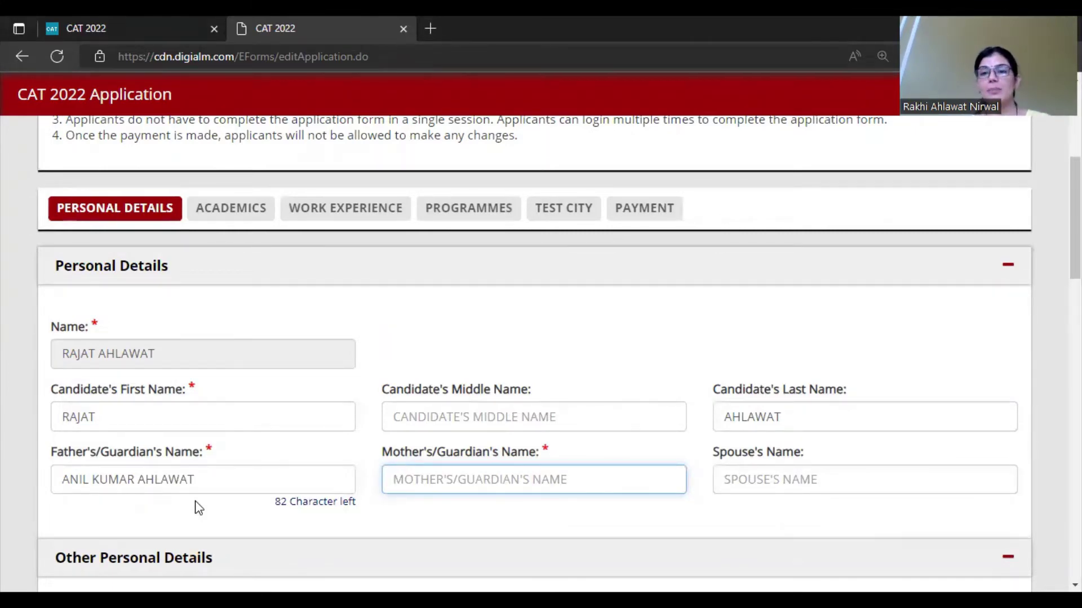
text(AMRESH)
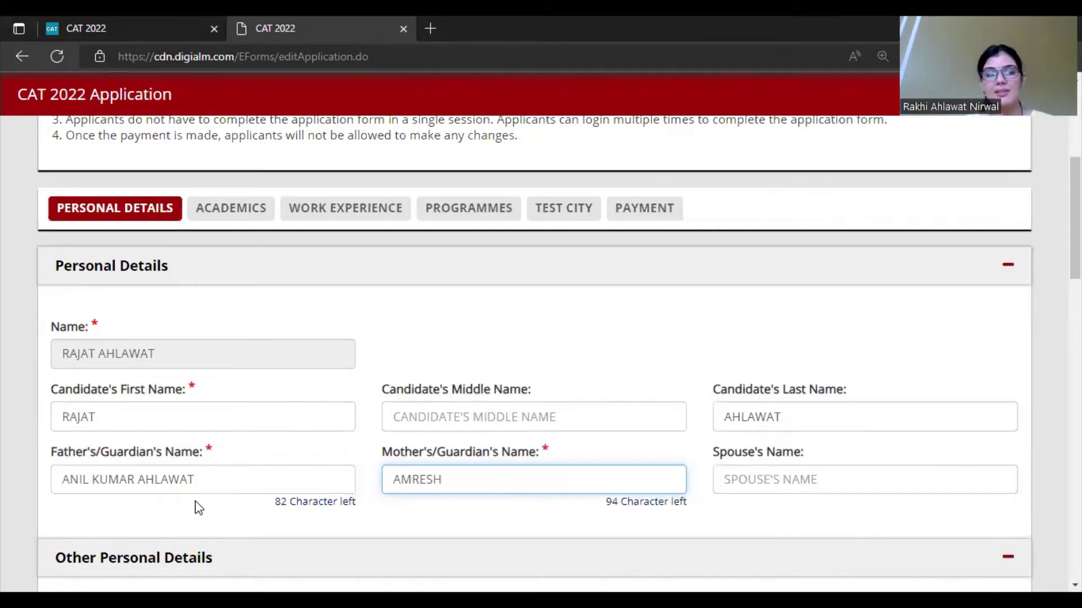
key(Tab)
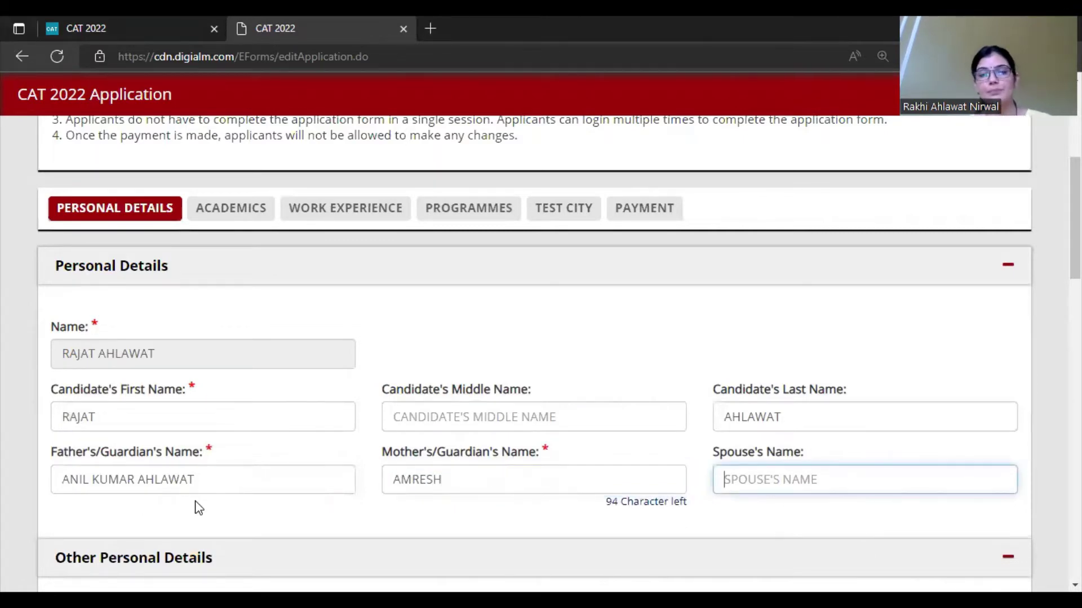
key(Tab)
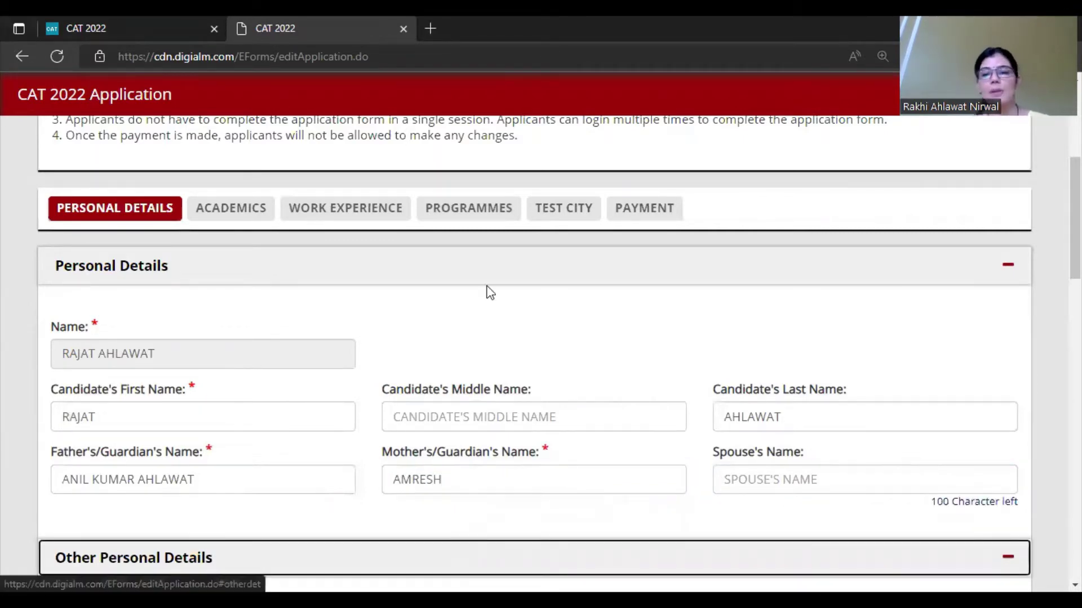
- Set gender to Male, nationality to Indian and category to NC-OBC
scroll(541, 353, down, 4)
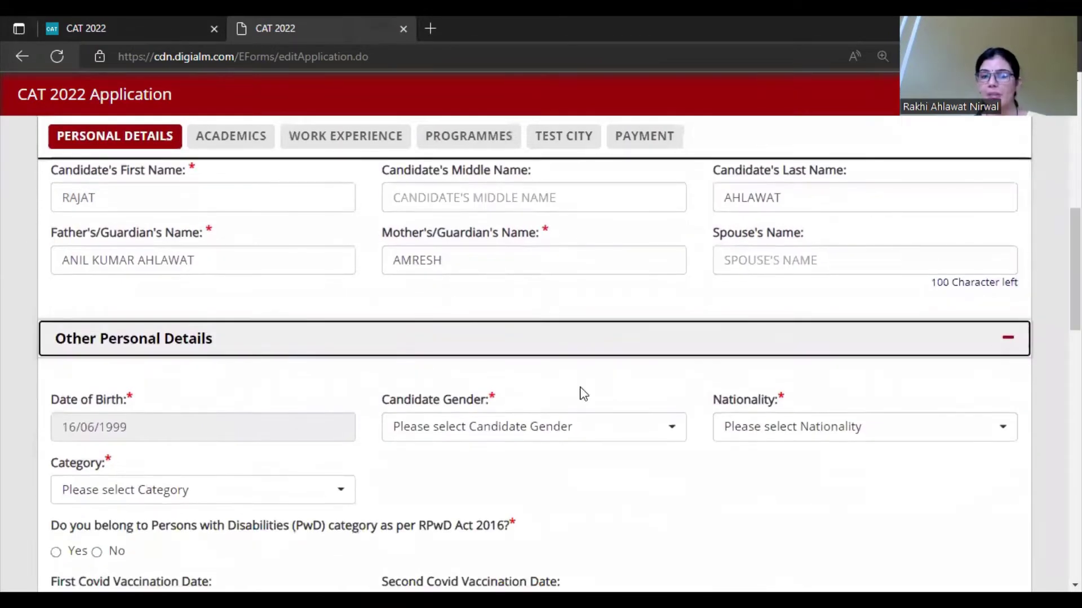
click(522, 432)
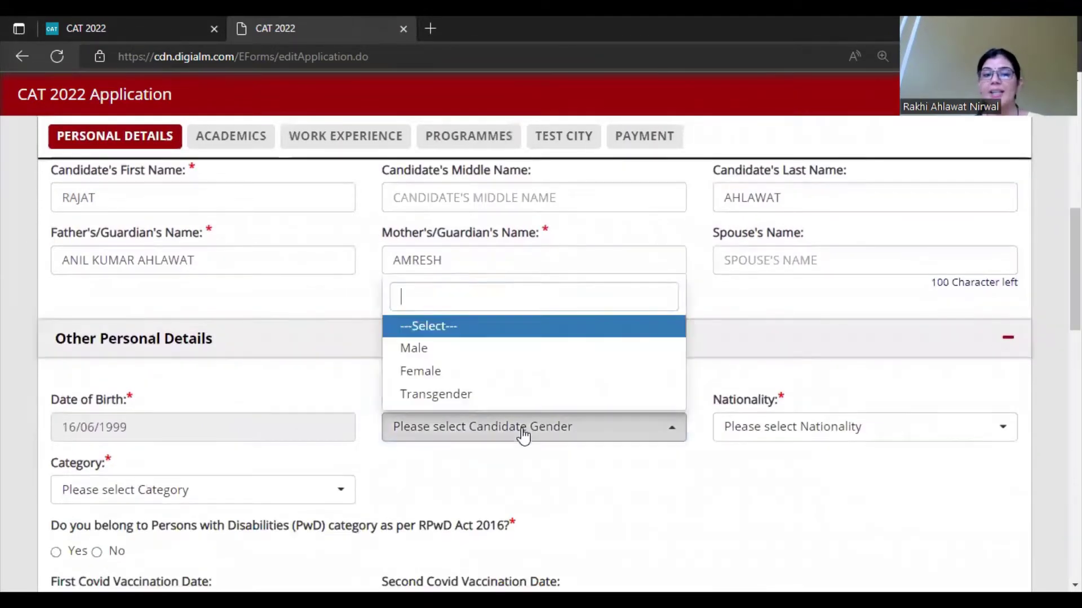
click(414, 349)
click(774, 431)
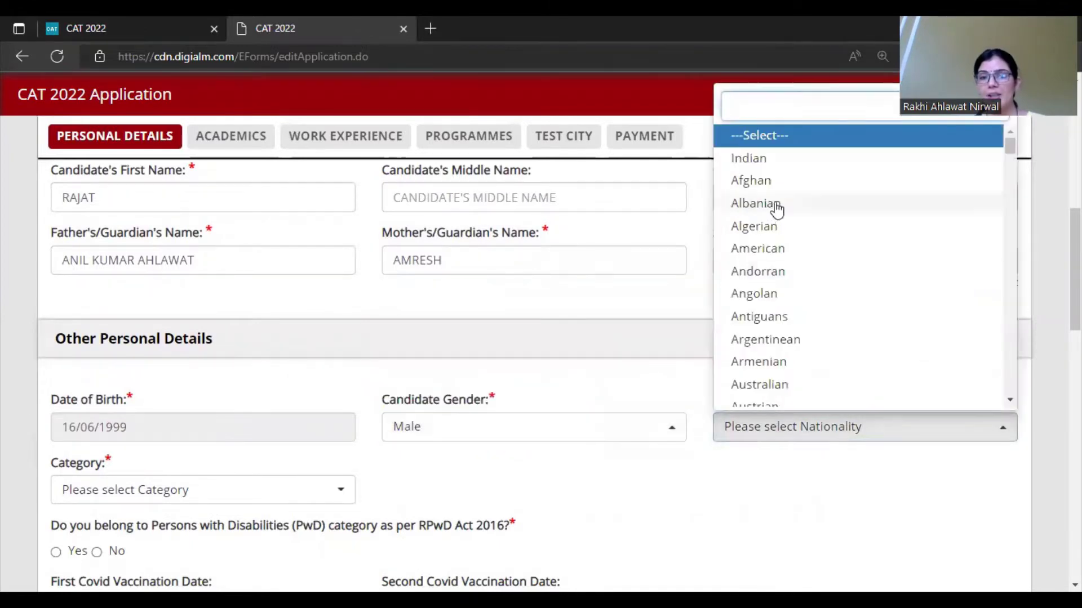
click(766, 158)
scroll(251, 349, down, 2)
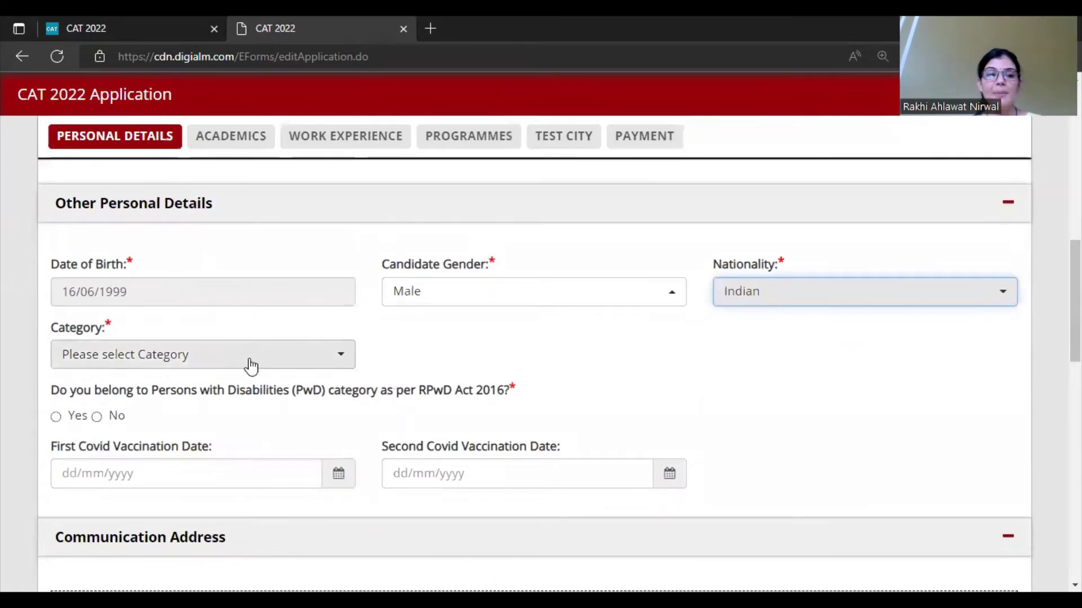
click(251, 366)
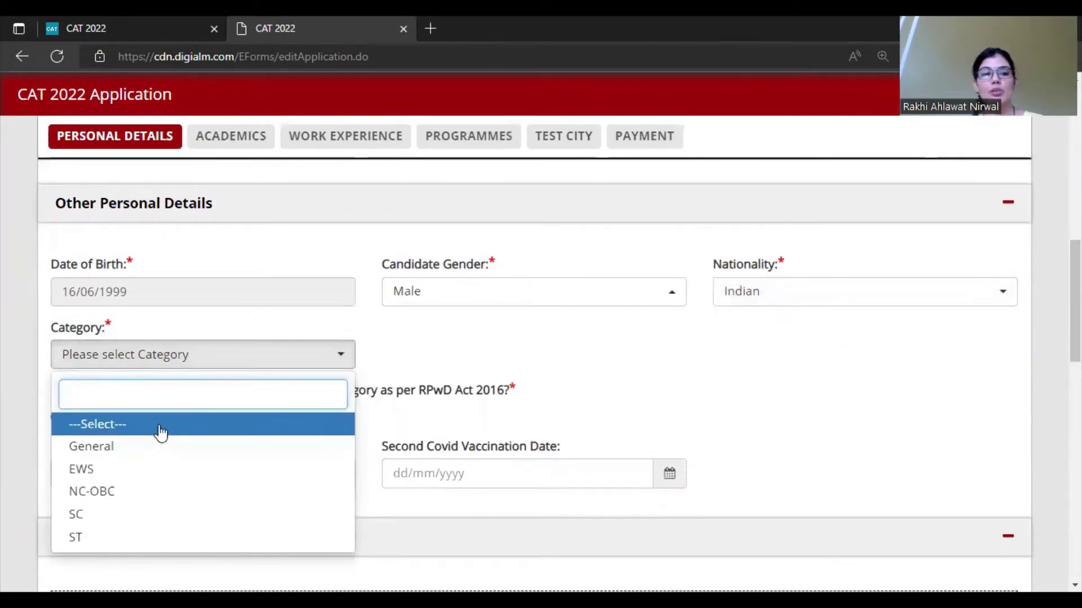
click(129, 492)
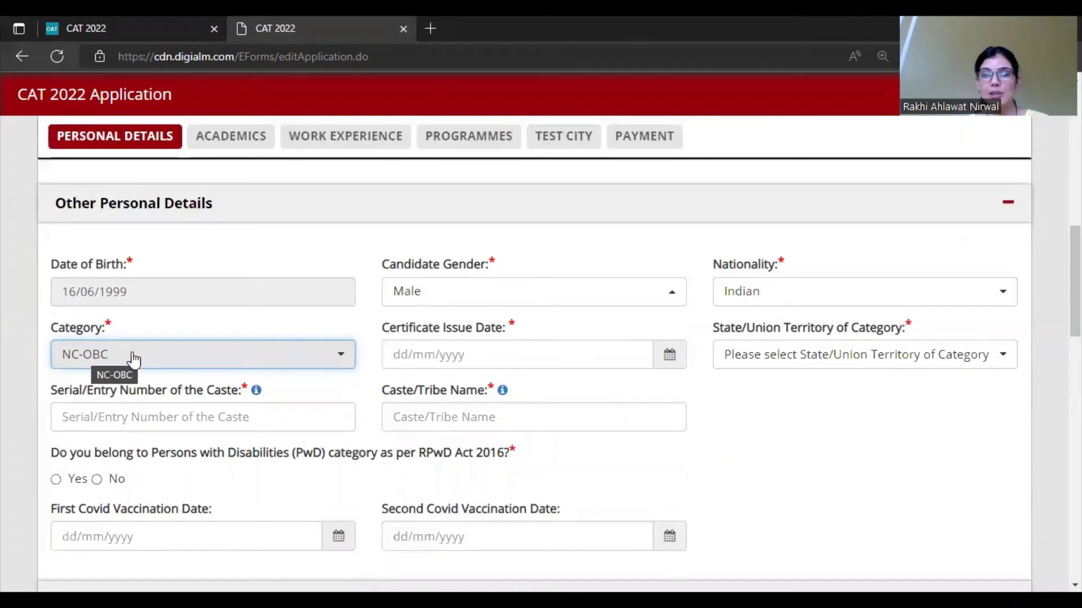
- Set the certificate issue date to 01/08/2022 using the calendar
click(668, 361)
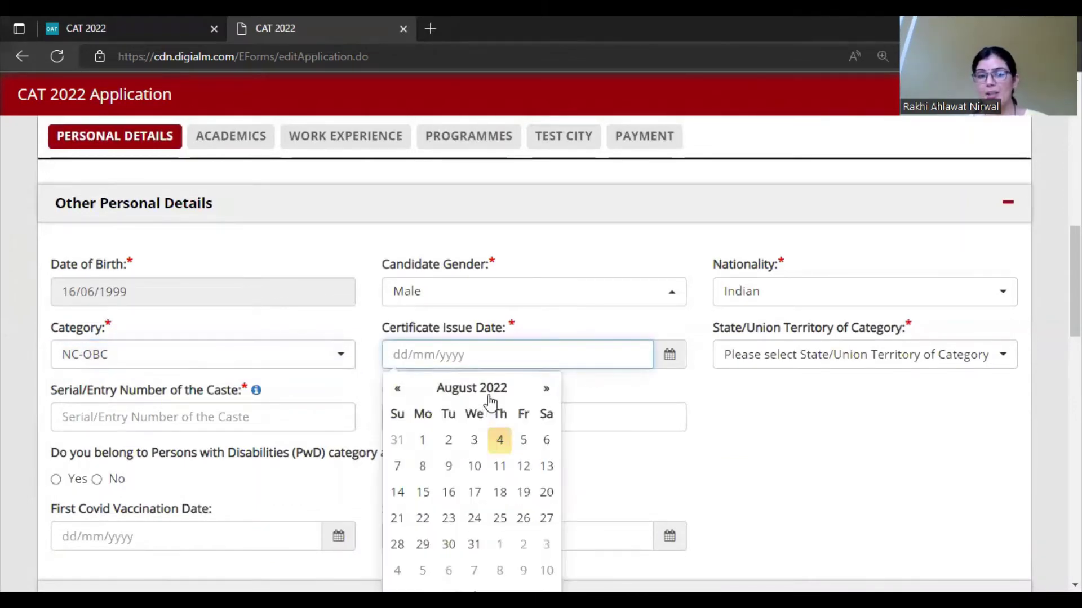
scroll(490, 394, down, 1)
click(485, 377)
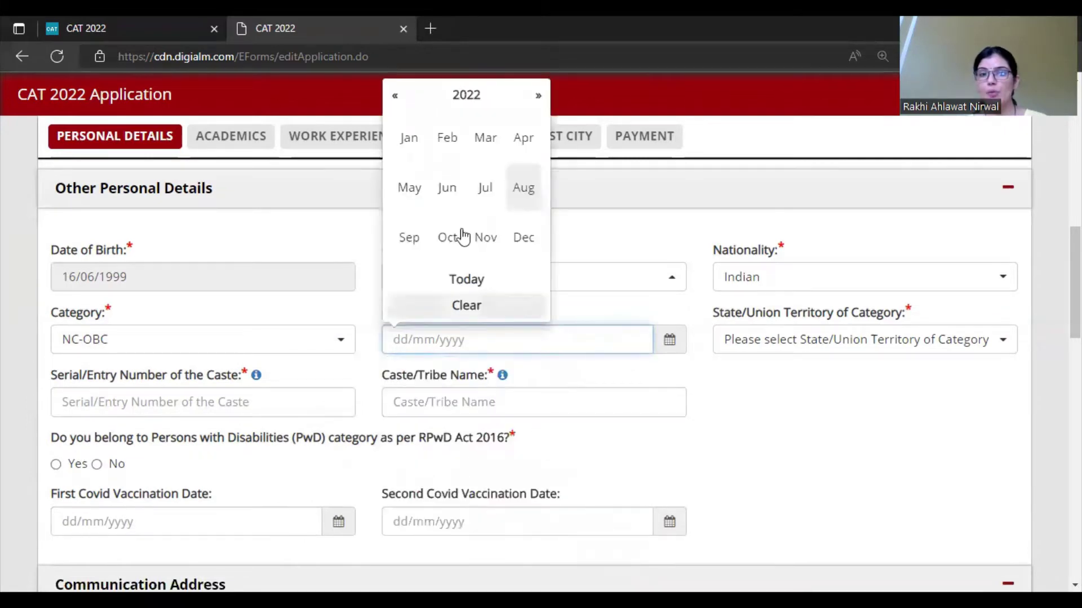
click(684, 360)
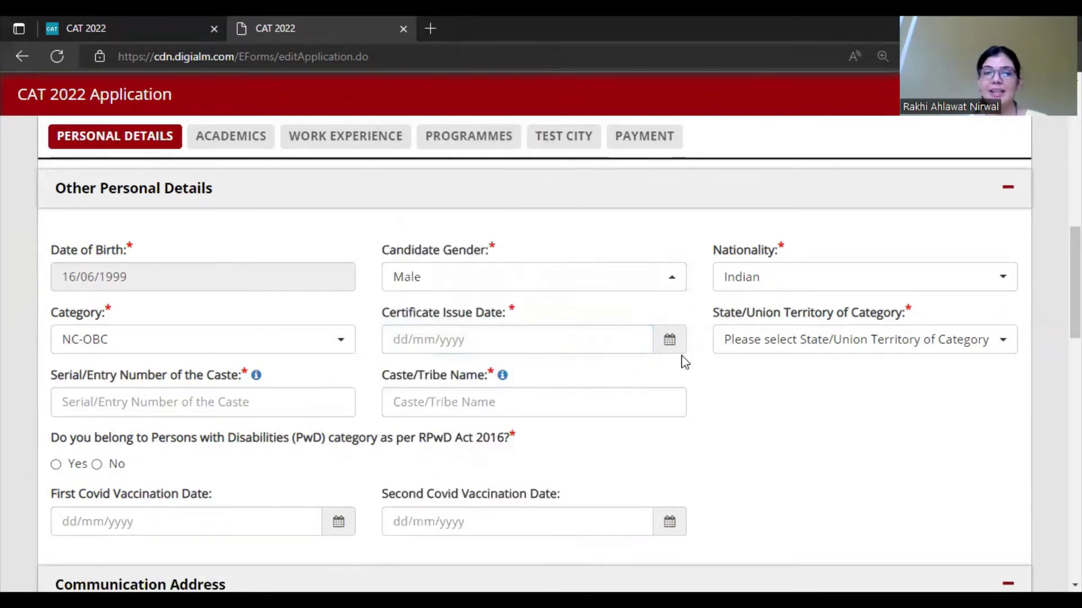
click(667, 343)
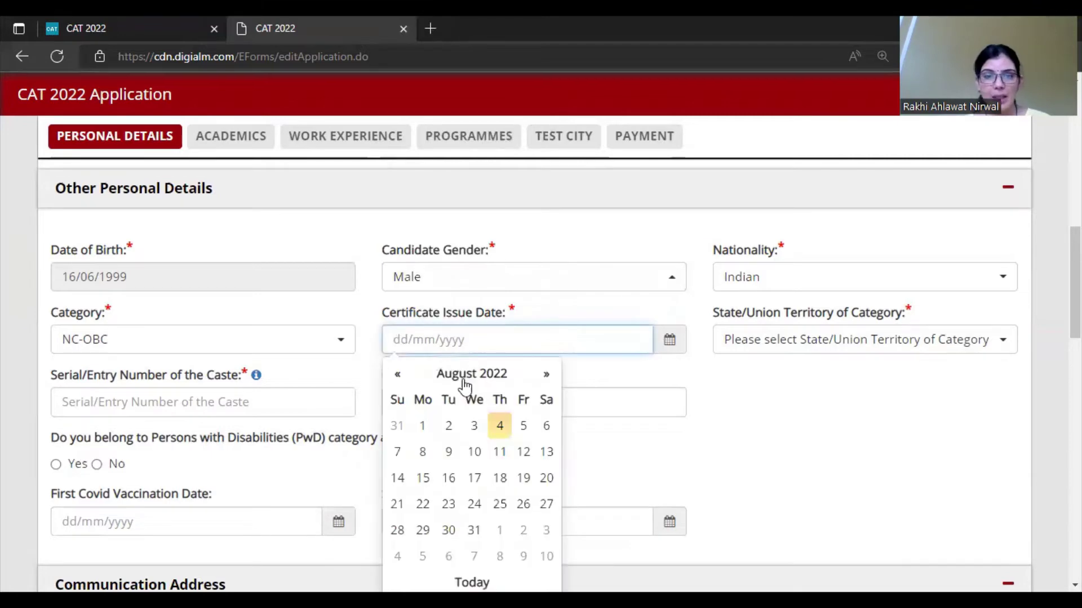
click(466, 377)
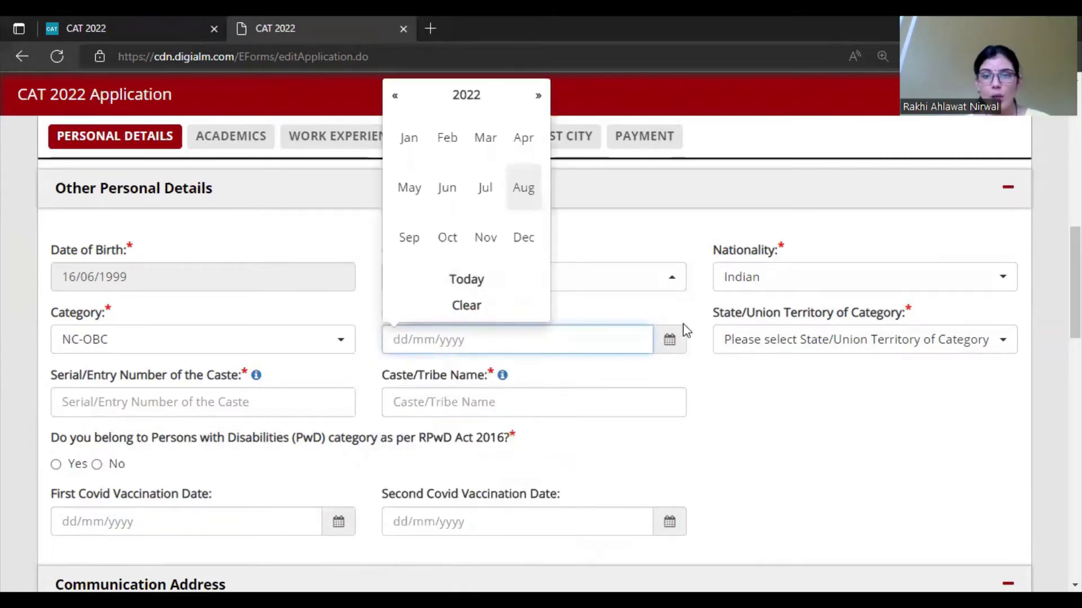
click(672, 345)
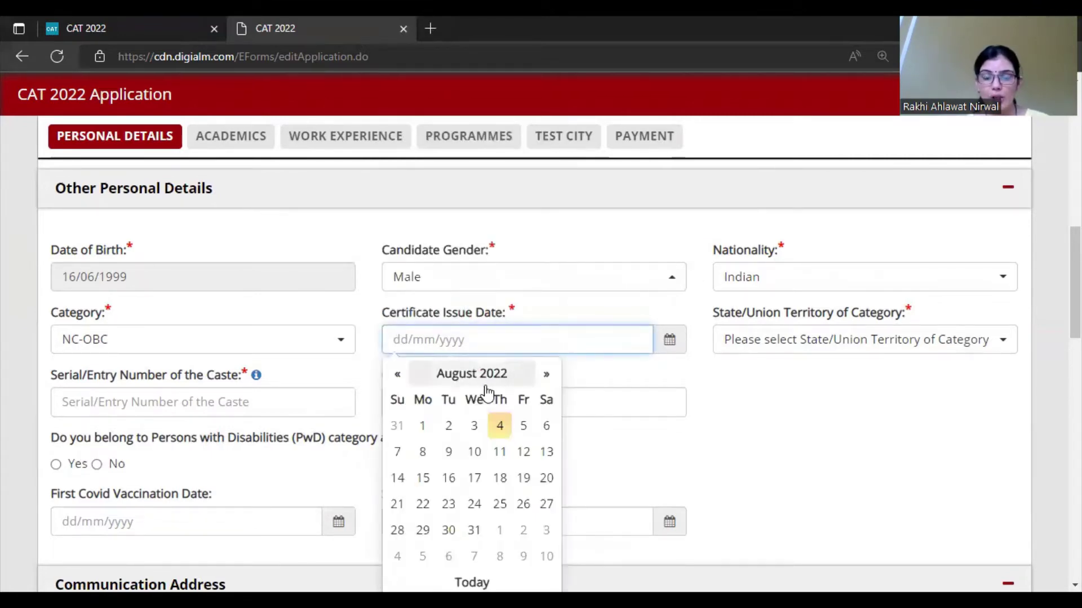
click(424, 427)
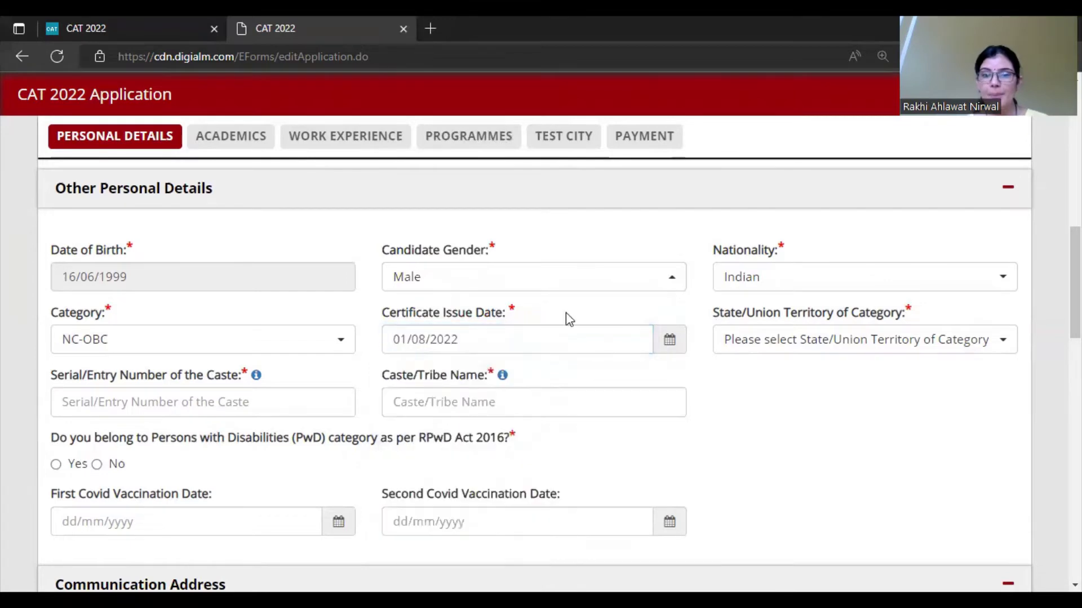
- Browse the calendar back to April 2021, then close it without changing the date
click(670, 343)
click(397, 376)
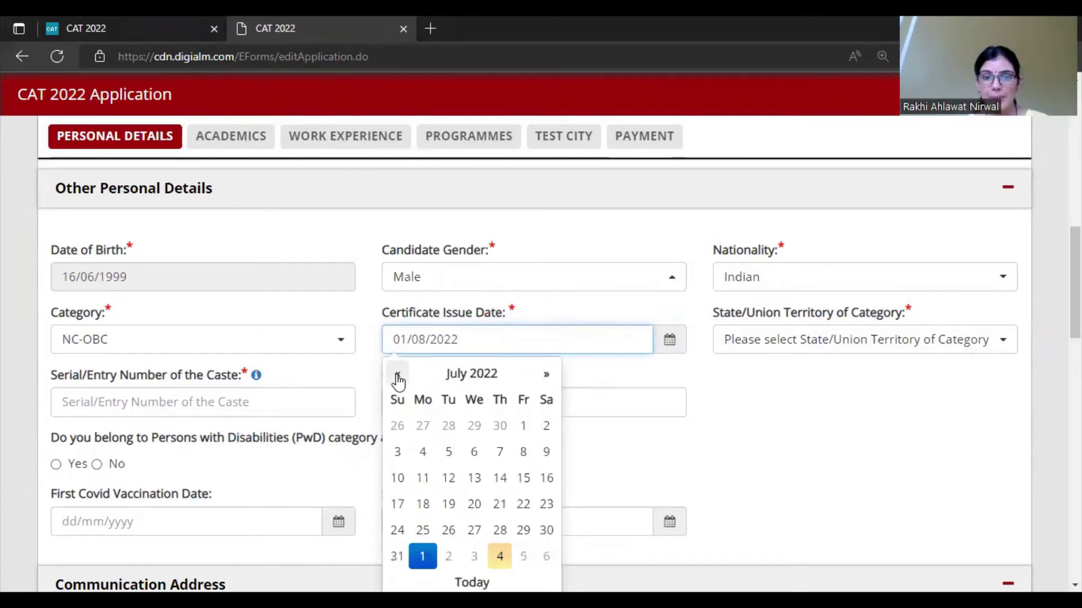
click(398, 378)
click(398, 378)
click(398, 378)
click(398, 378)
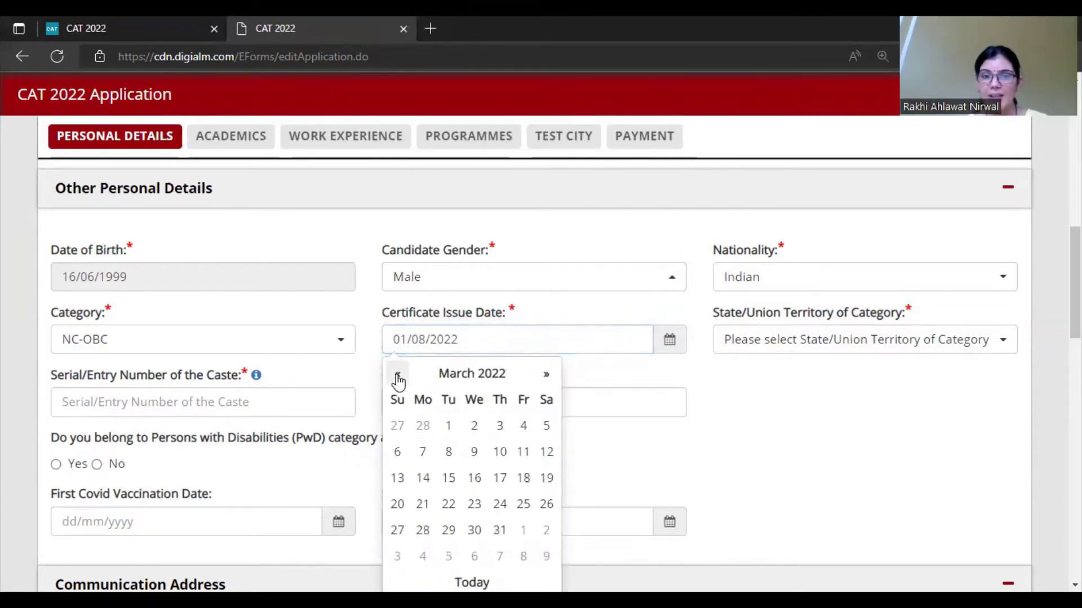
click(398, 378)
click(398, 379)
click(398, 378)
click(398, 378)
click(398, 379)
click(398, 378)
click(398, 379)
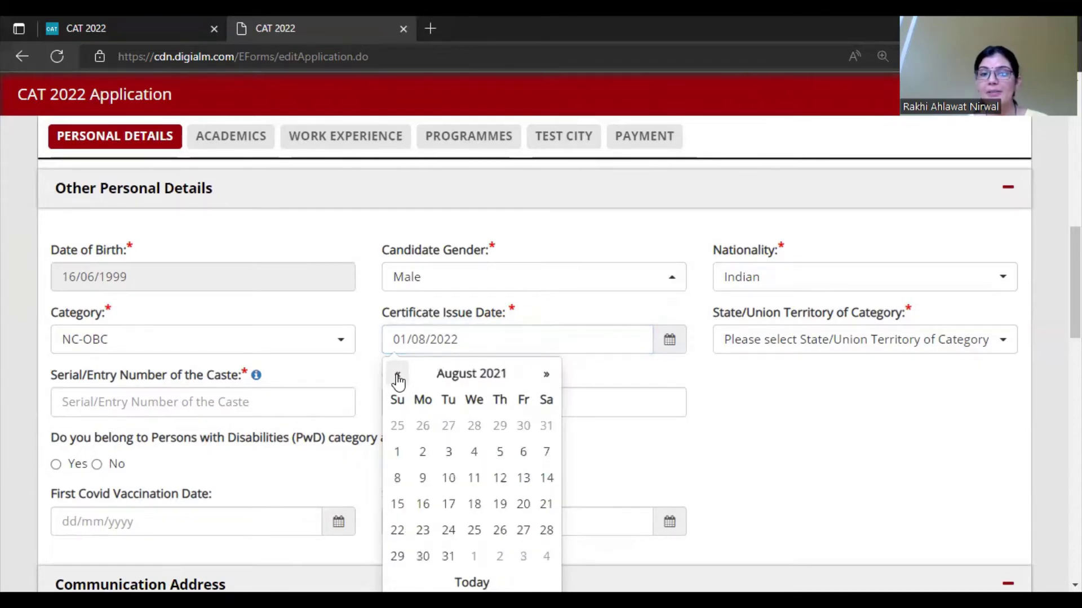
click(397, 379)
click(398, 379)
click(397, 379)
click(397, 379)
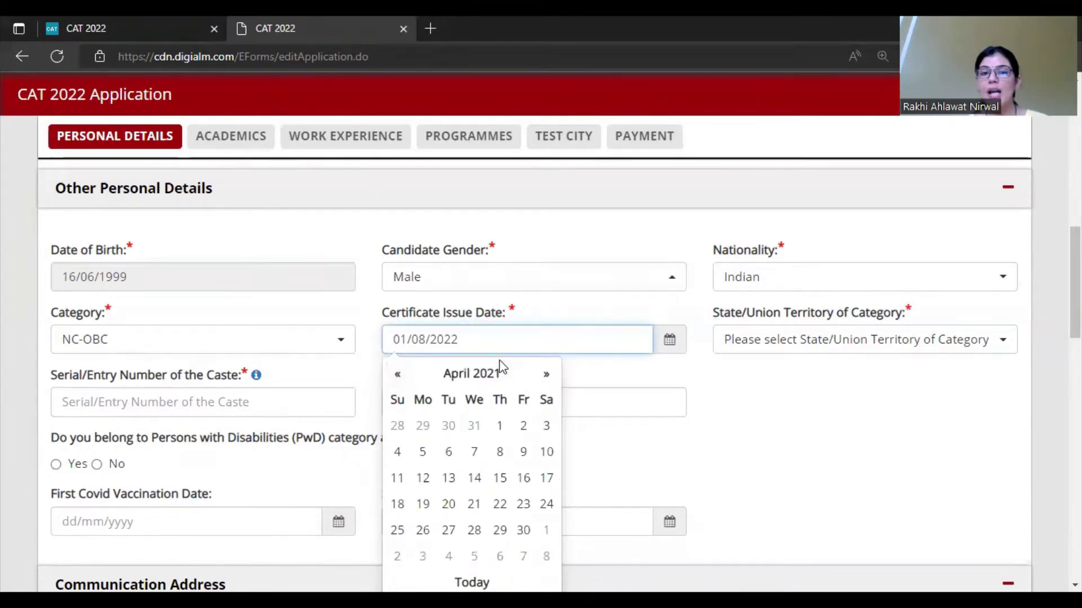
click(836, 393)
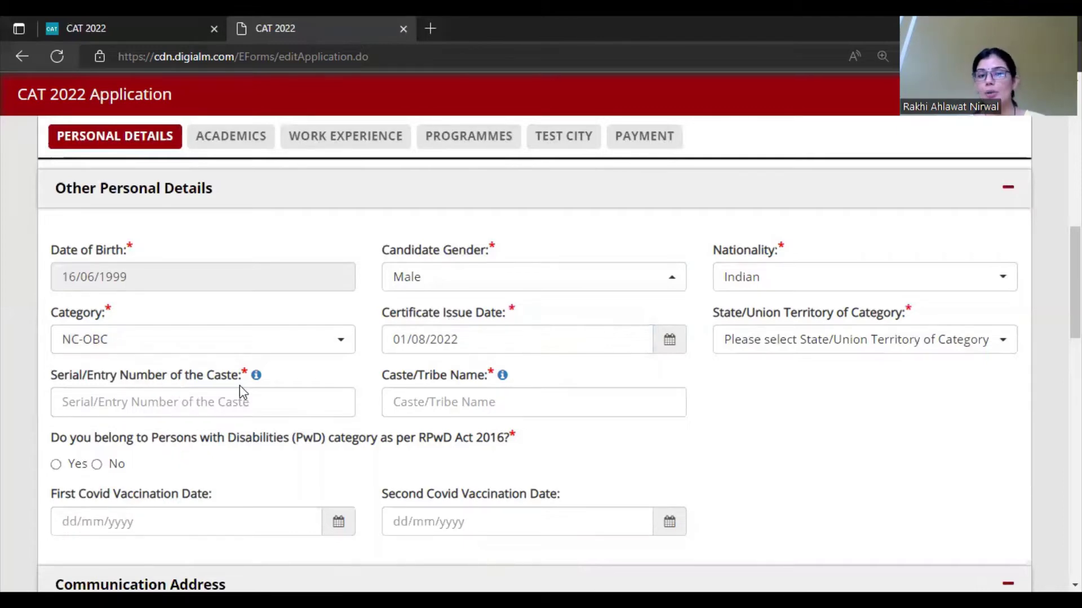
- Try the EWS, SC and ST categories, then settle on EWS
click(312, 339)
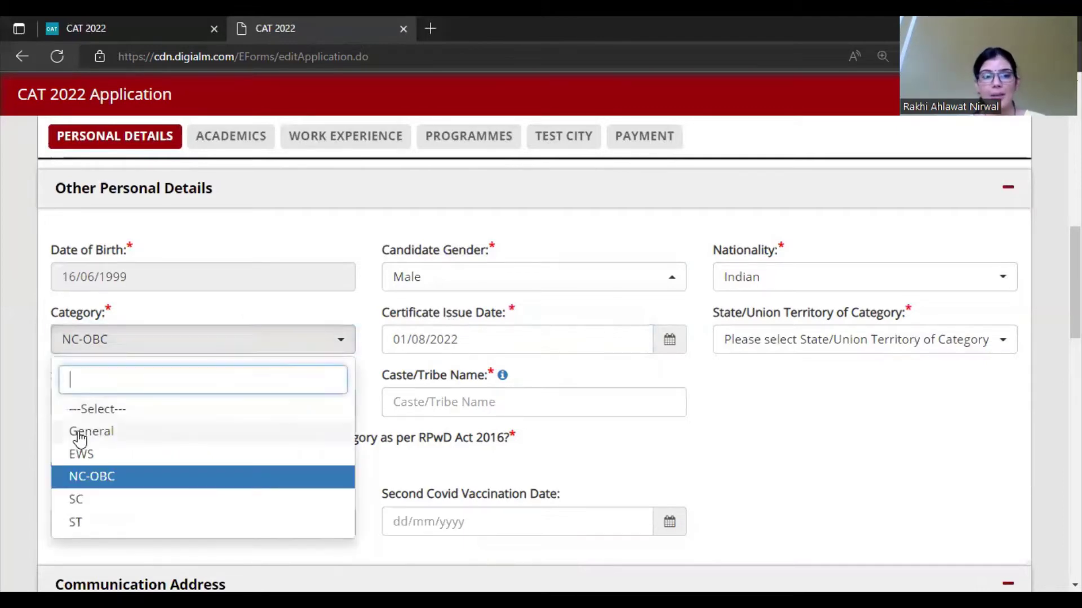
click(81, 454)
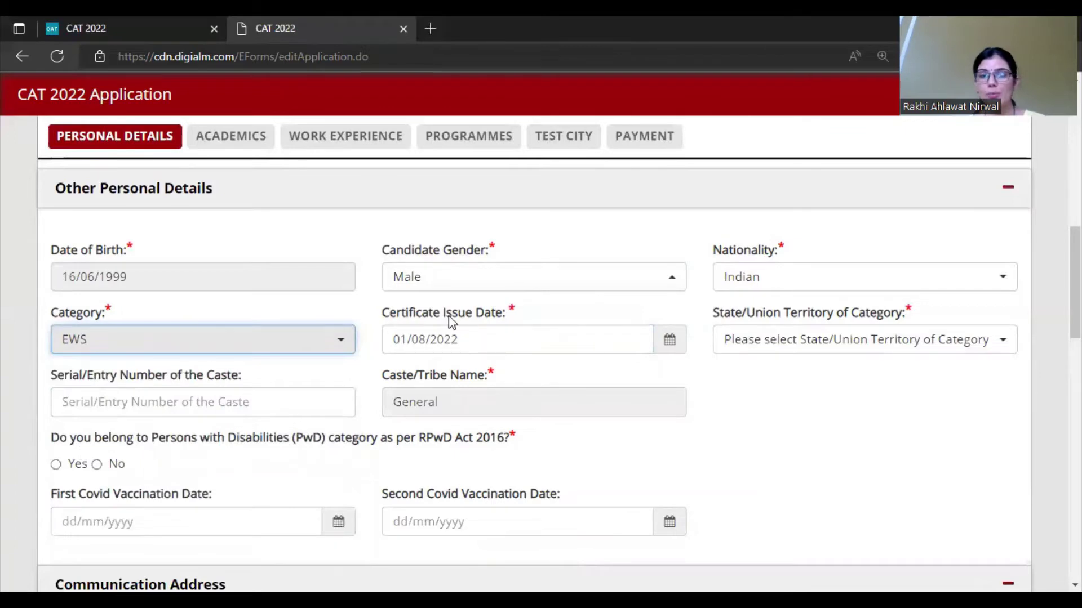
click(302, 350)
click(118, 505)
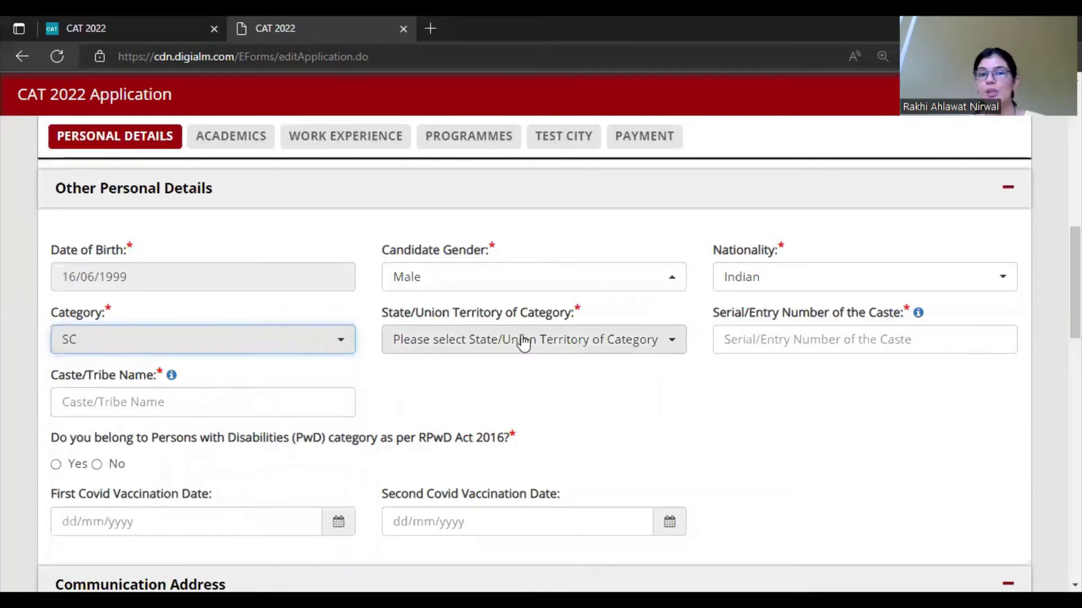
click(298, 350)
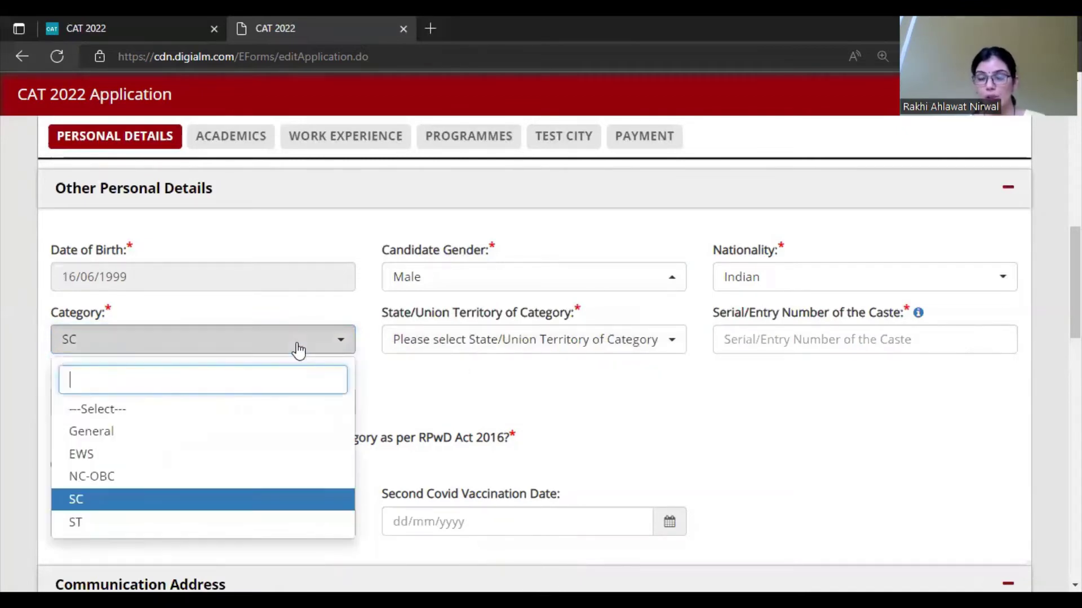
click(108, 524)
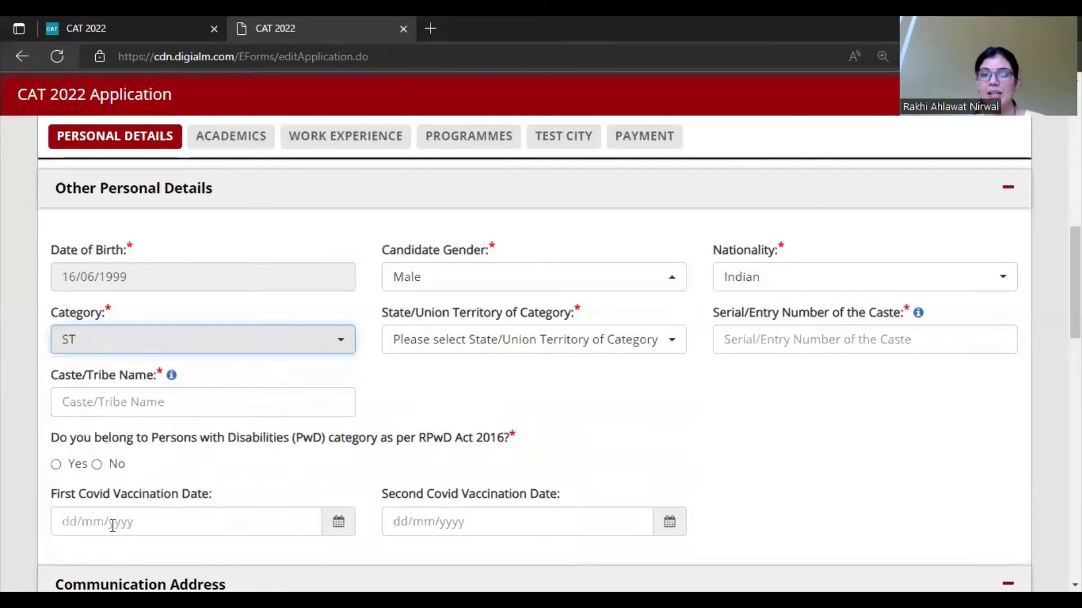
click(319, 347)
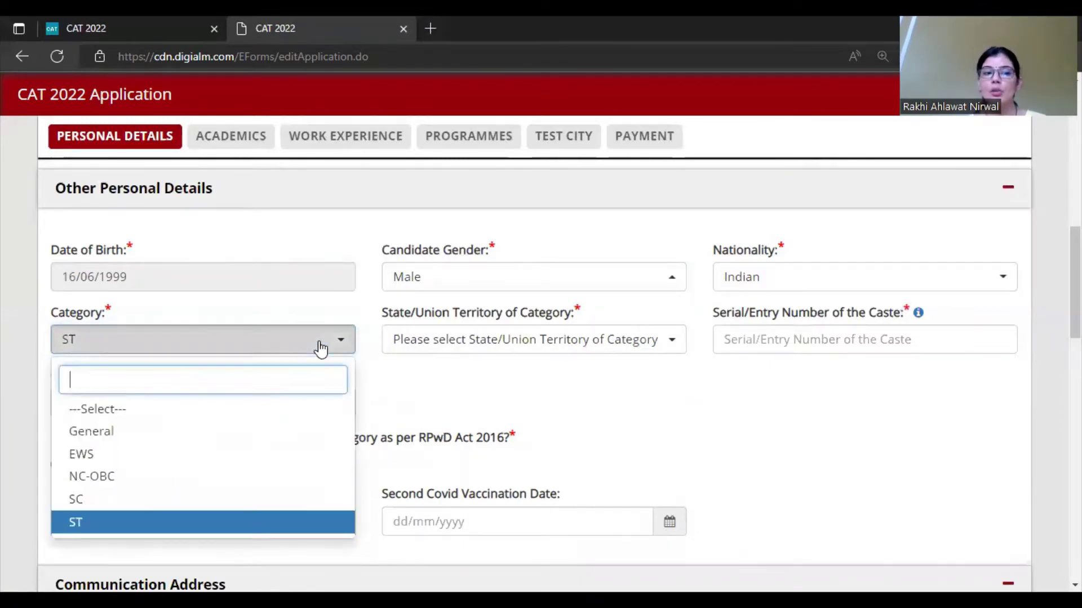
click(126, 452)
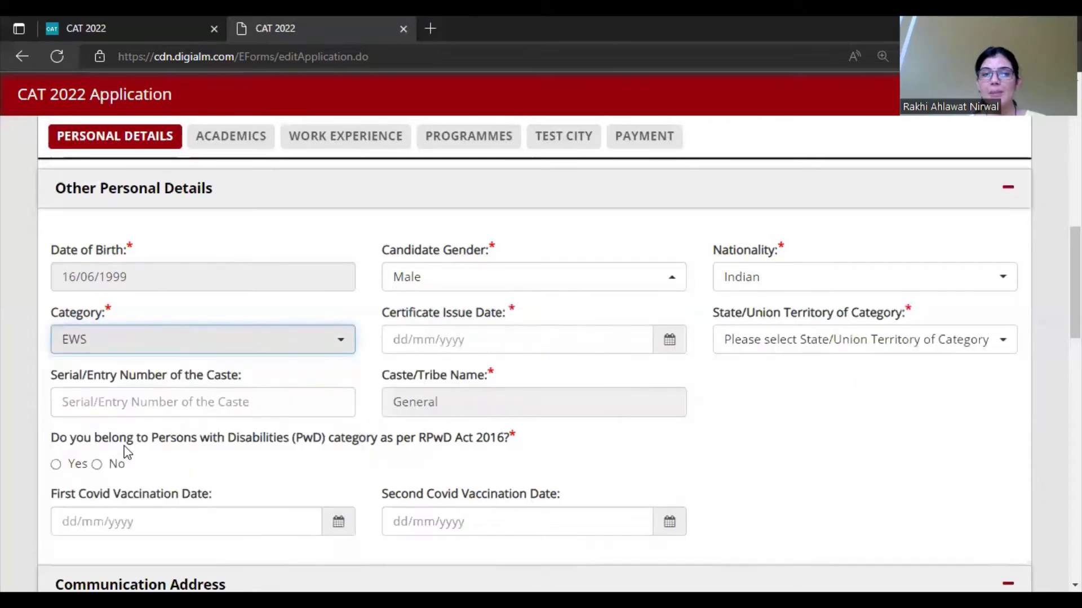
- Open the certificate issue date calendar in month view
click(669, 344)
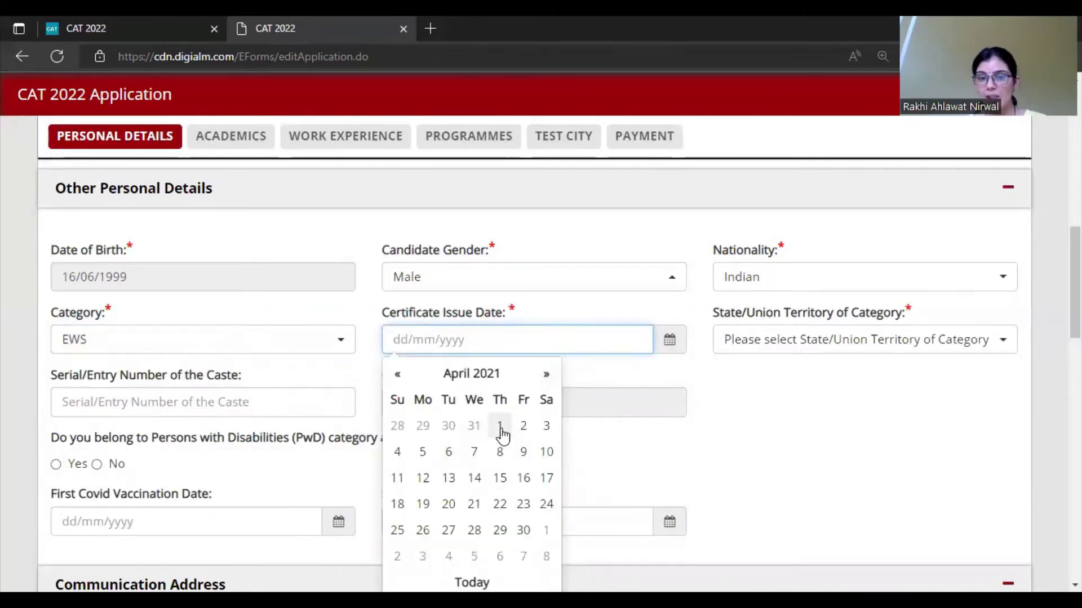
click(474, 374)
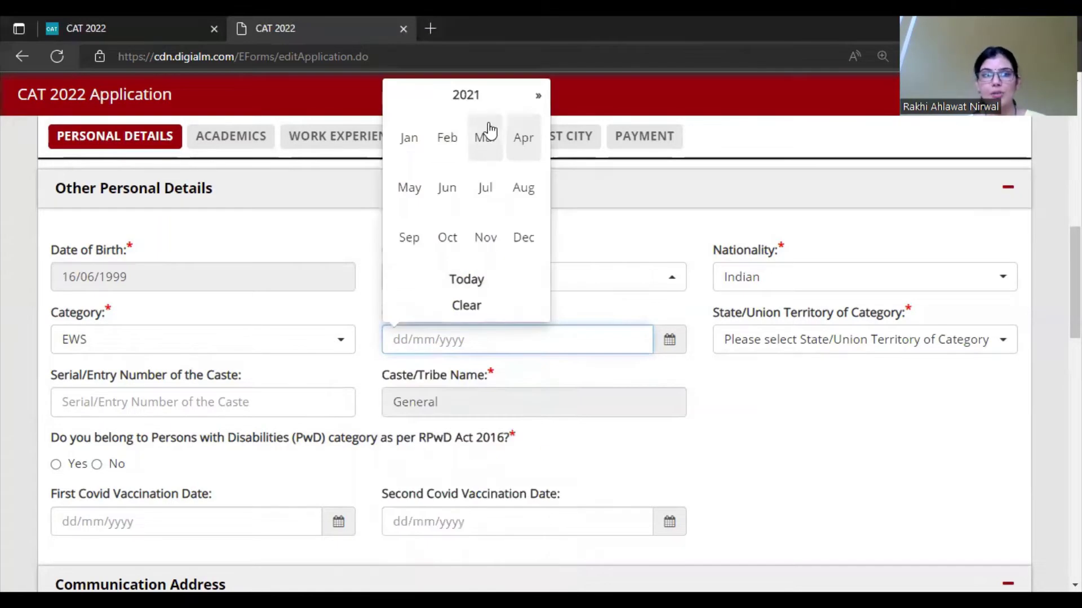
drag(1075, 282, 1075, 241)
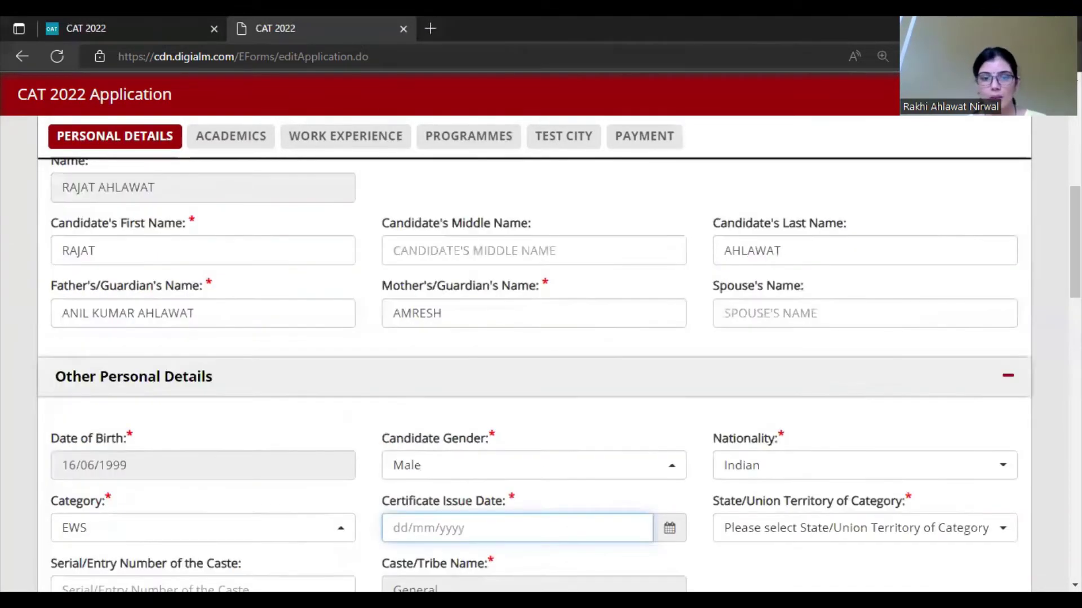
- Set the certificate issue date to 04/08/2022 via year 2022 and August
click(672, 532)
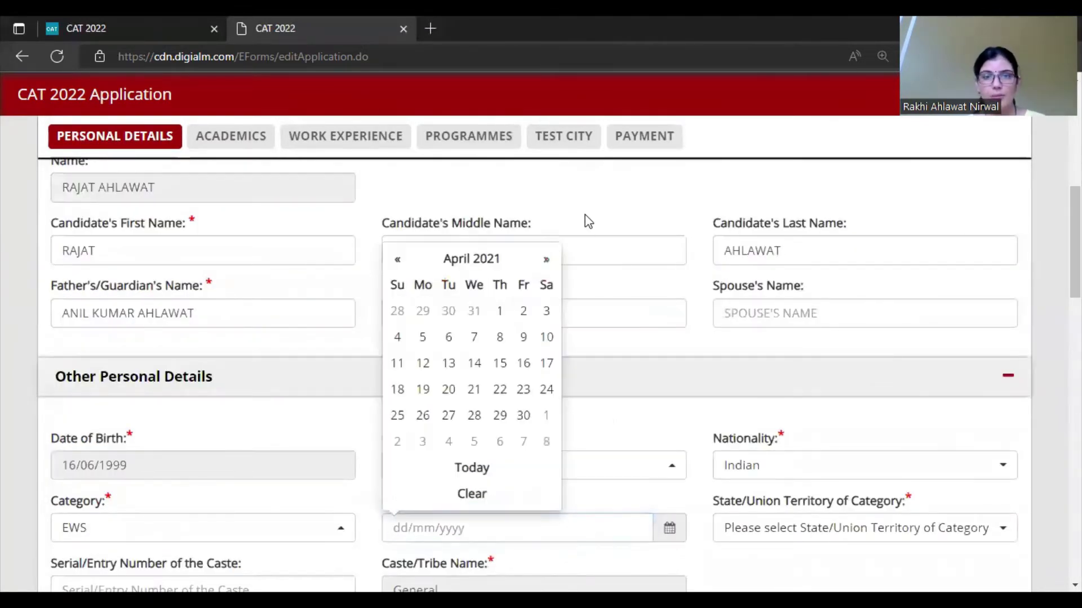
click(489, 265)
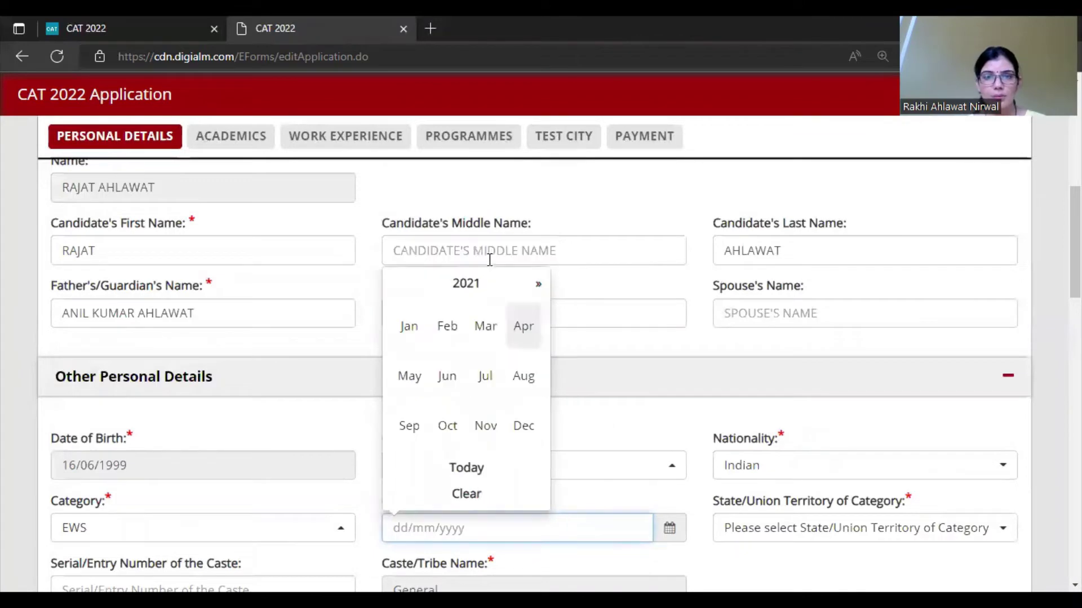
click(527, 286)
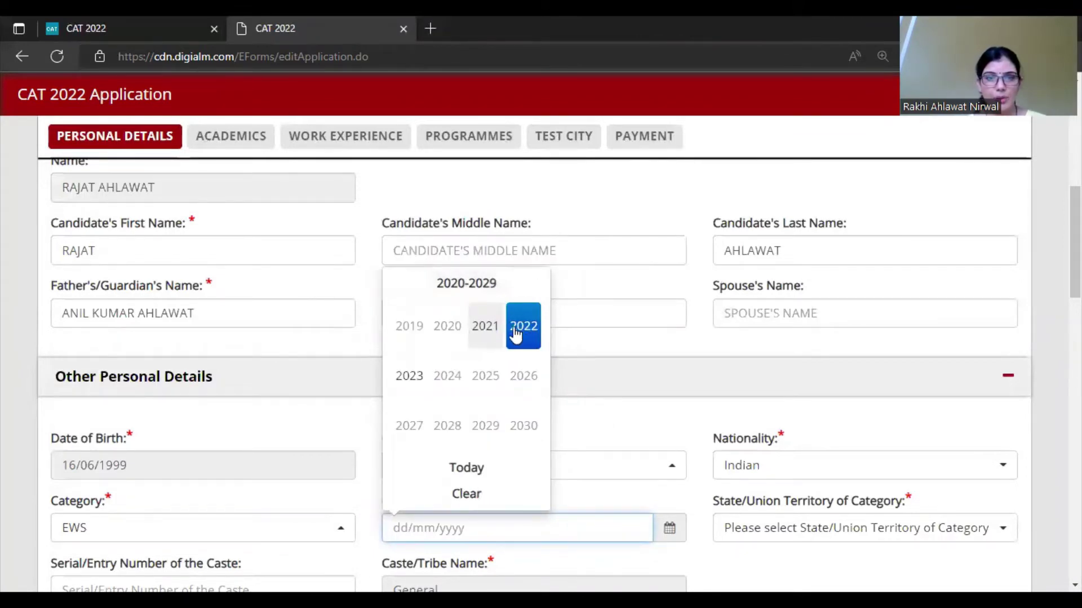
click(516, 332)
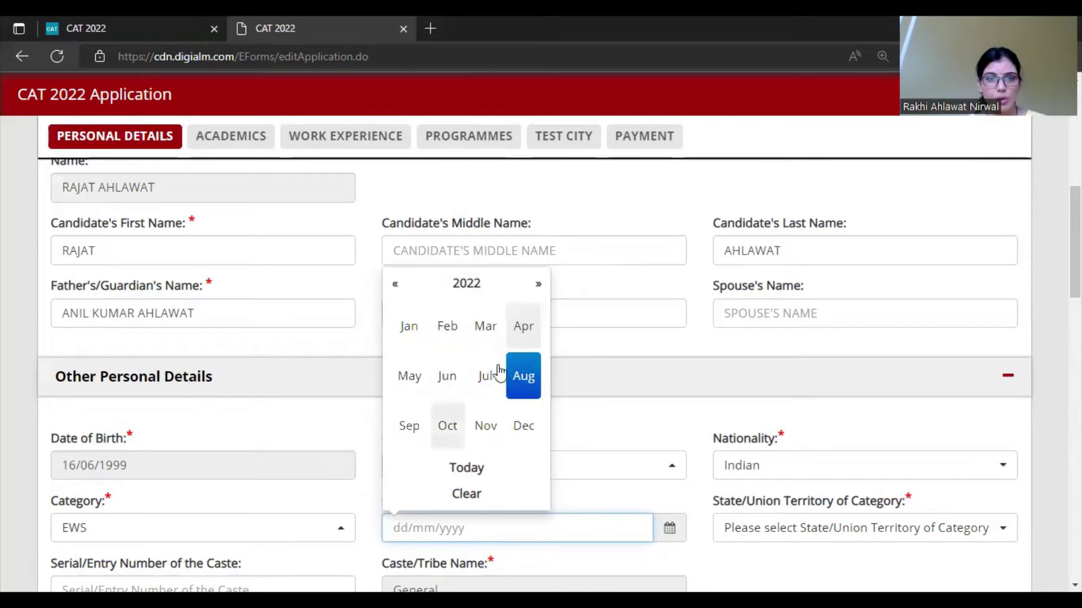
click(522, 375)
click(423, 309)
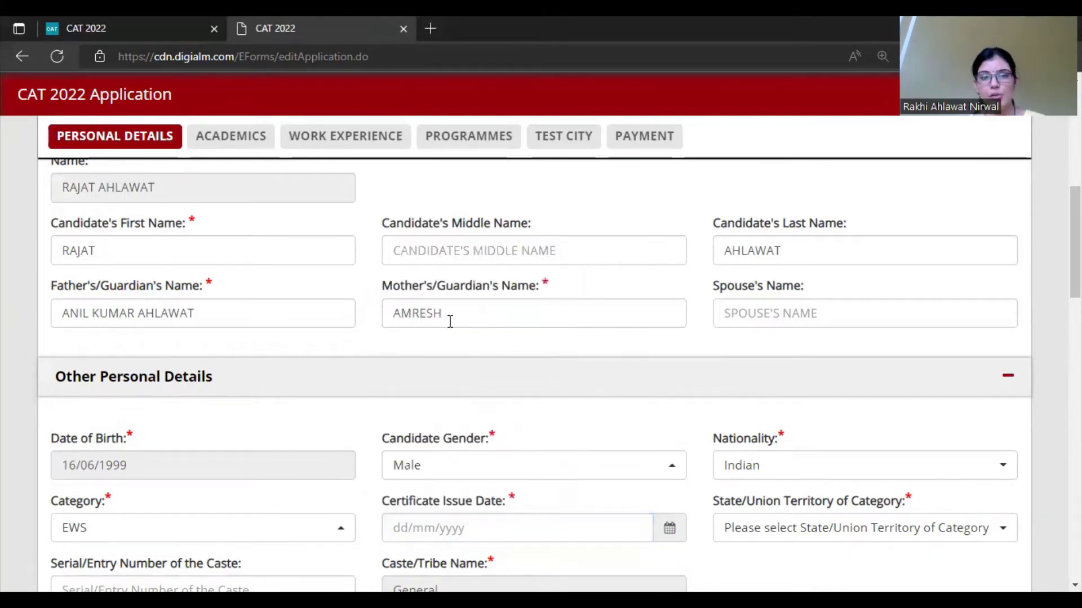
click(670, 528)
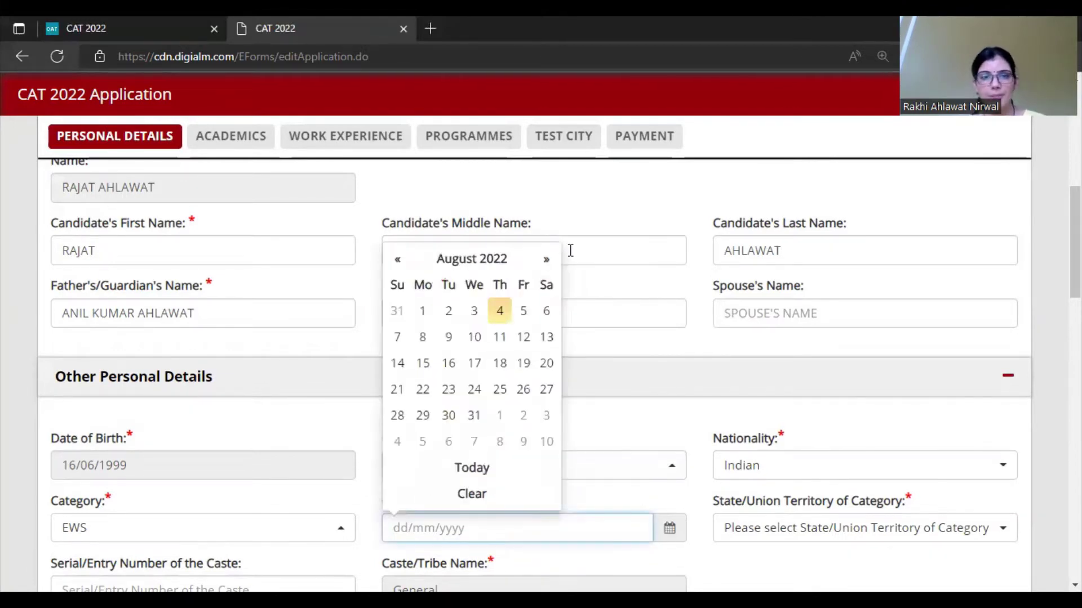
click(501, 312)
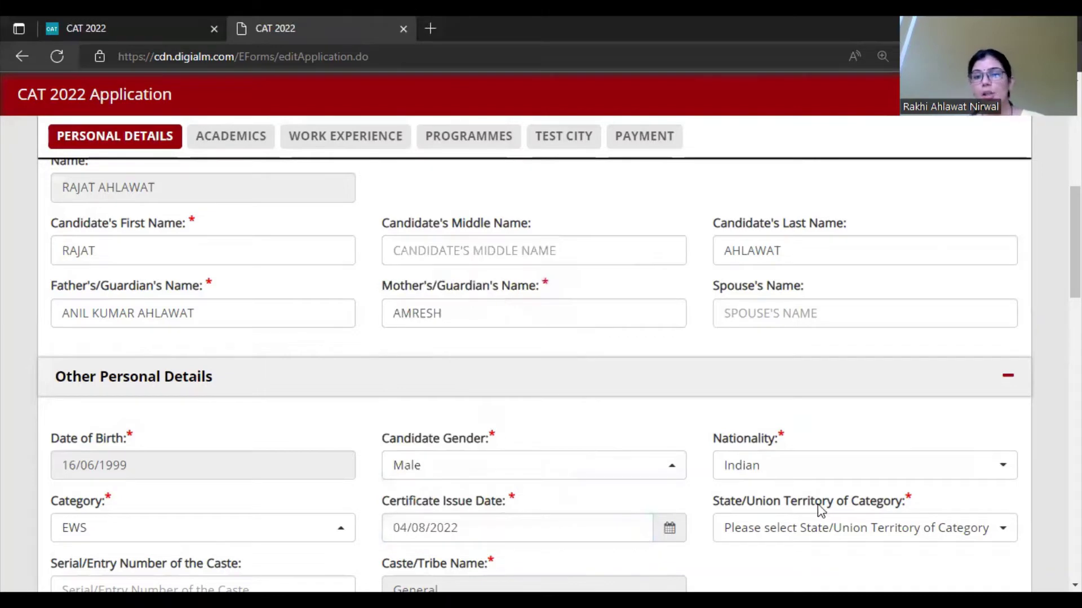
- Choose Uttar Pradesh as the State/UT of Category by typing UT
scroll(821, 510, down, 3)
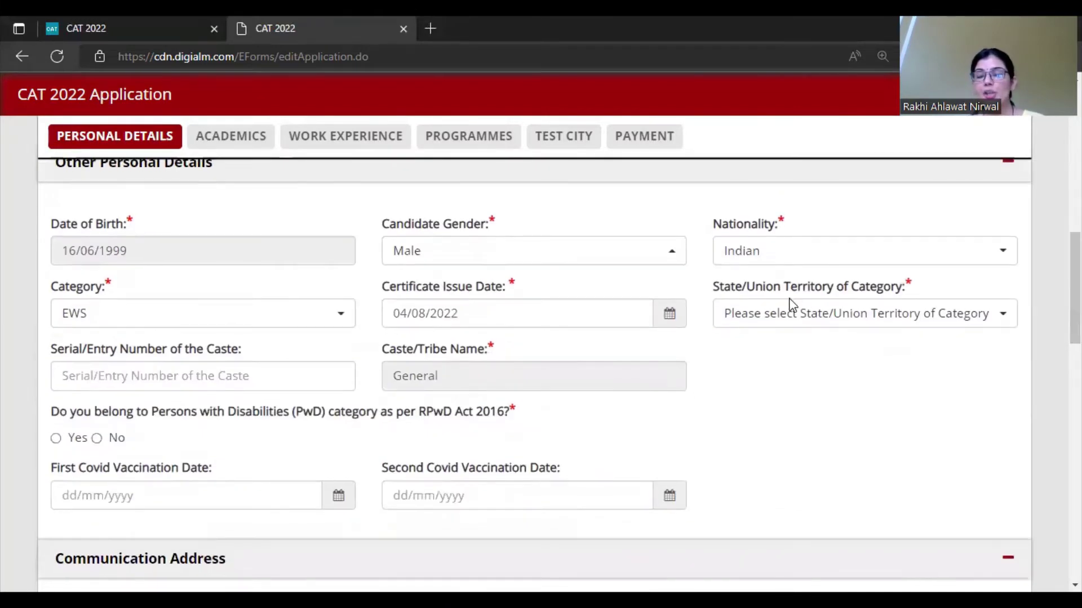
click(824, 321)
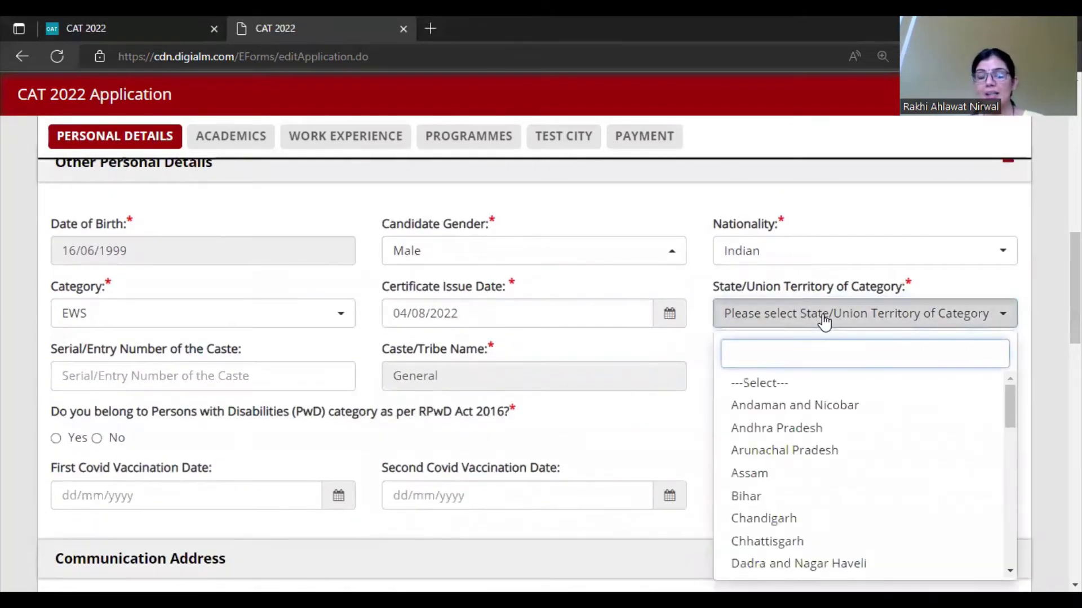
text(UT)
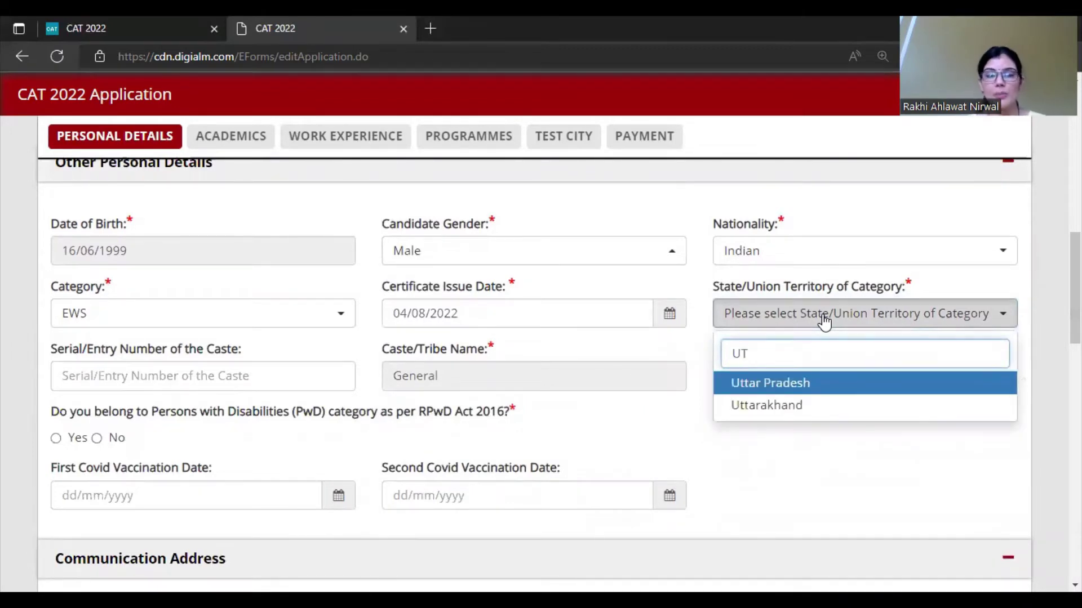
key(Return)
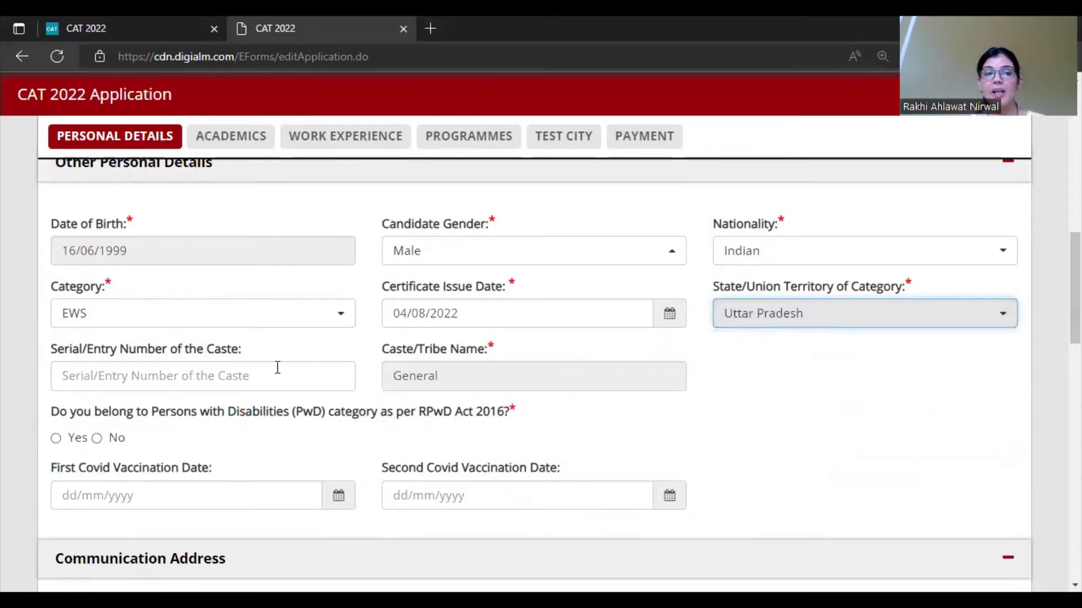
- Inspect the caste serial and Caste/Tribe Name fields, then change the category to General
click(277, 368)
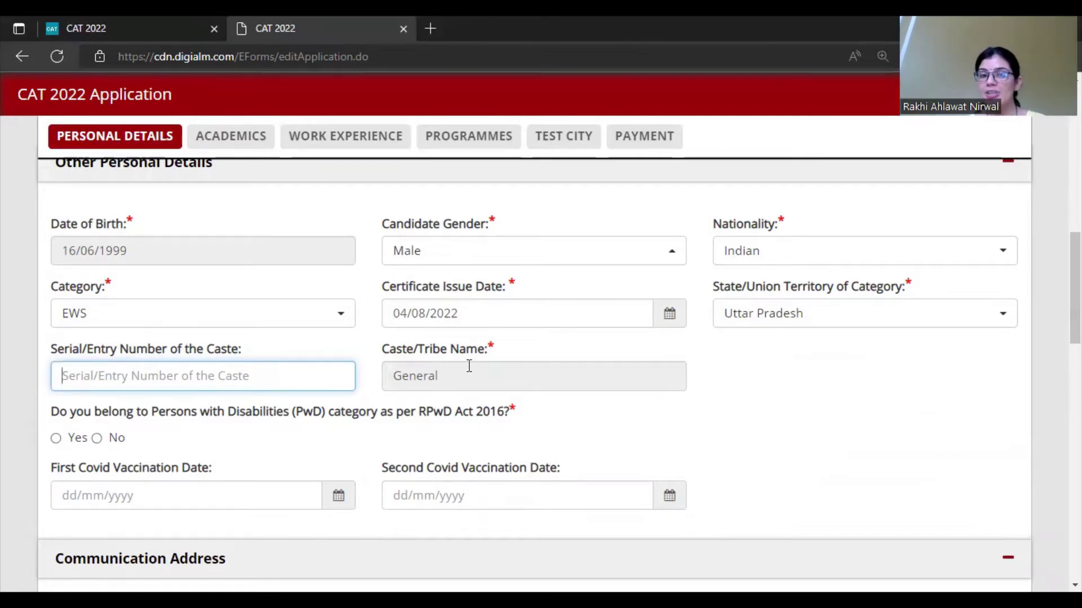
click(416, 382)
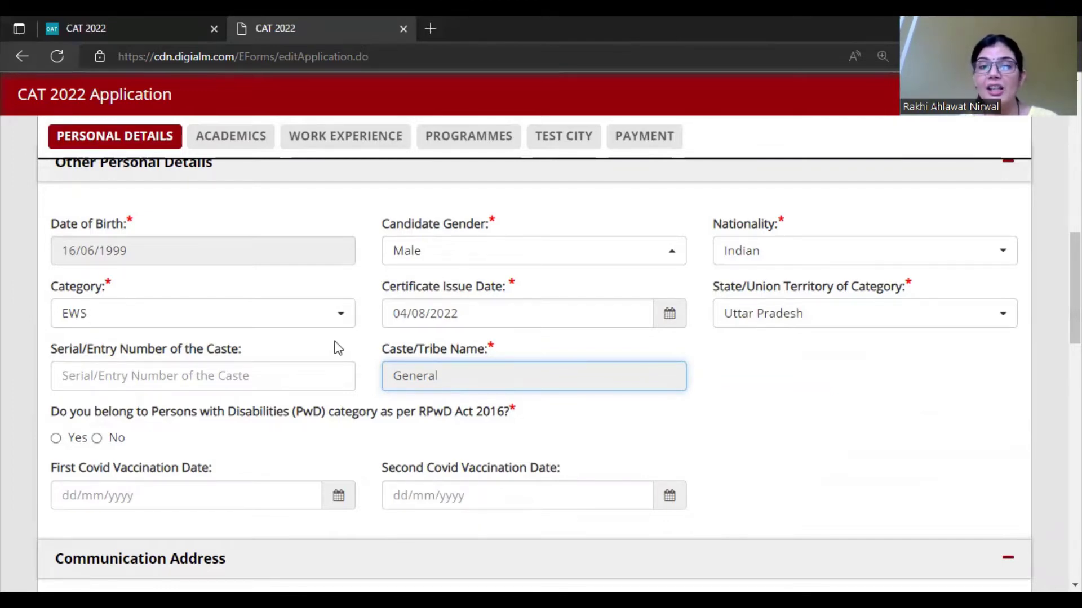
drag(338, 348, 445, 315)
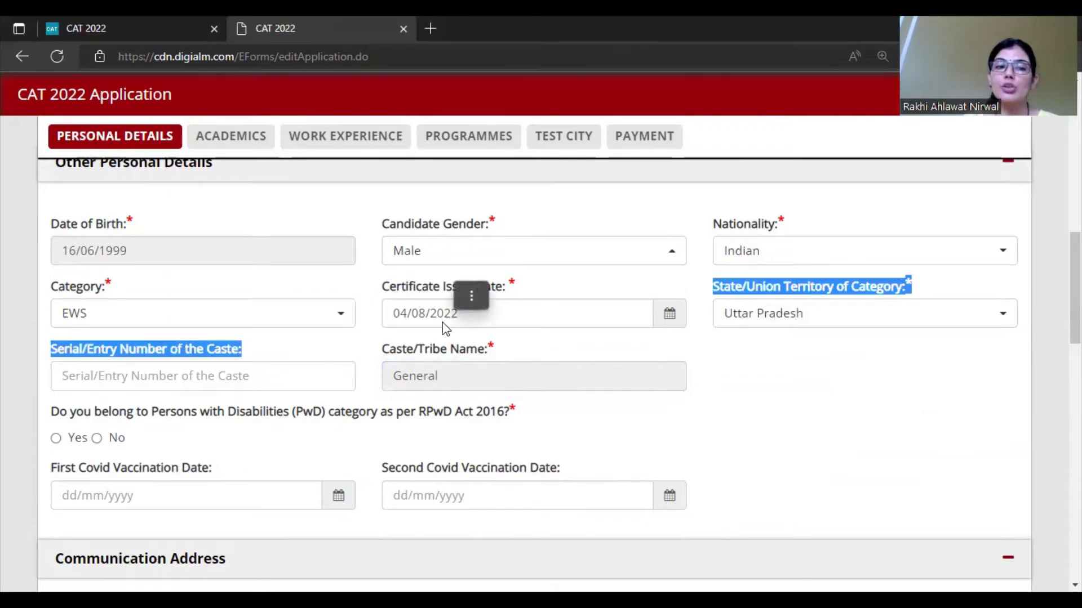
click(343, 323)
click(109, 407)
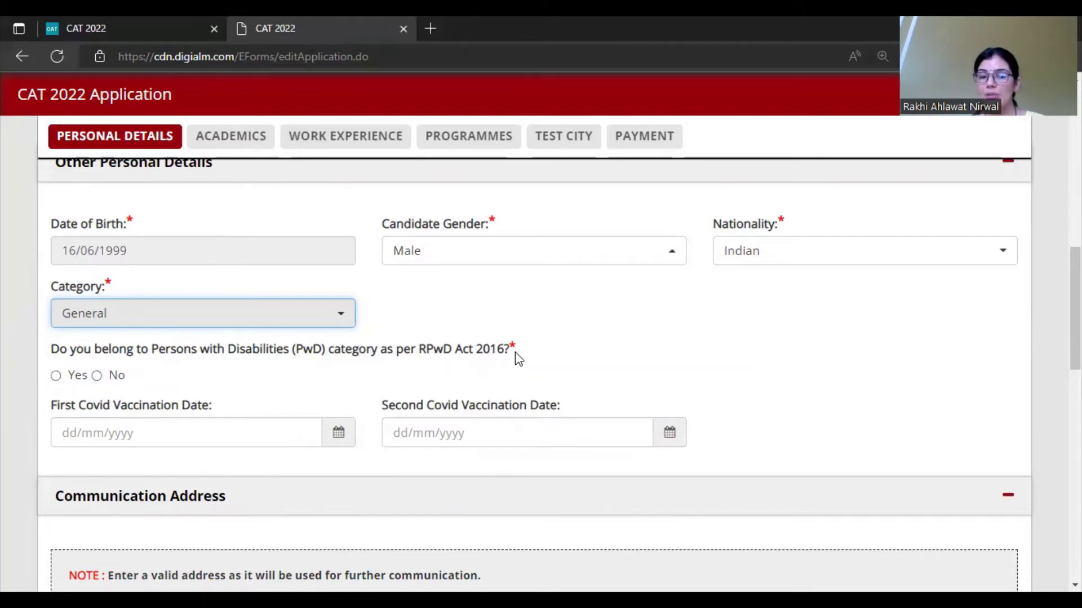
- Preview the PwD measurable and category options, then answer No to PwD
click(55, 376)
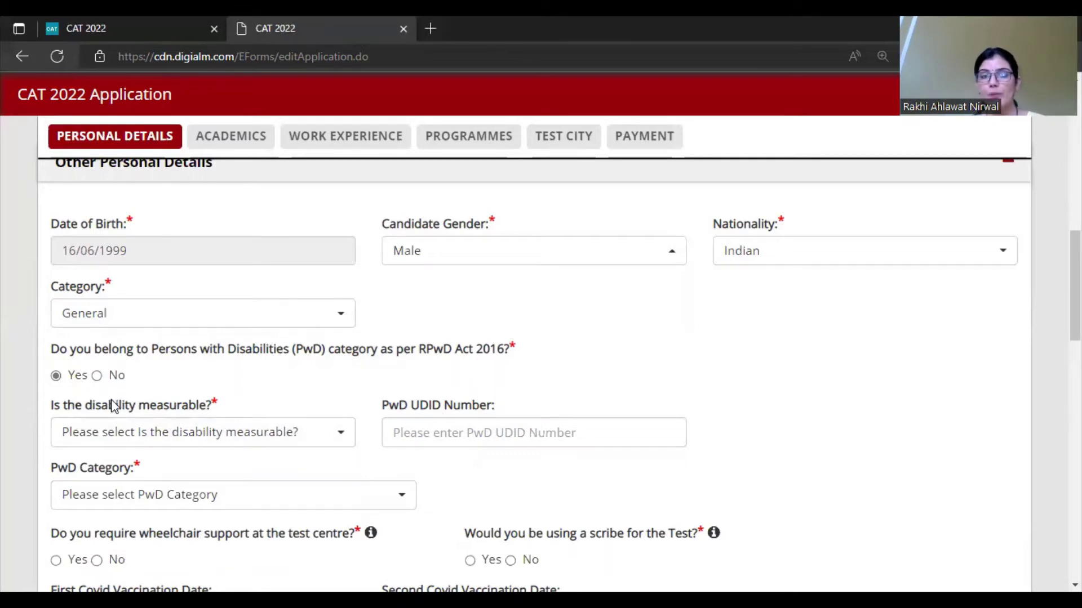
click(183, 436)
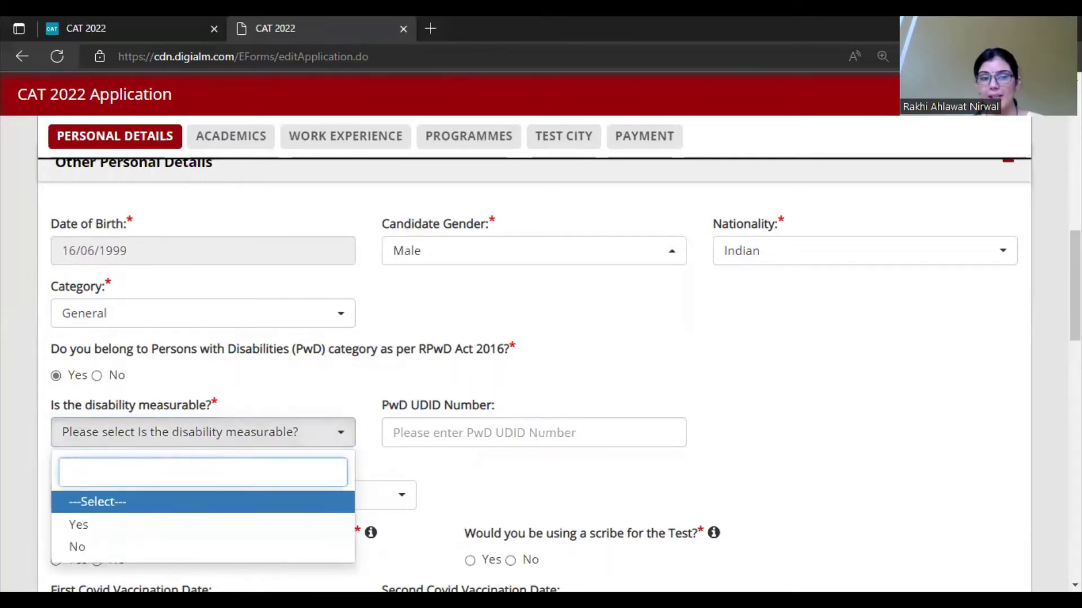
click(187, 441)
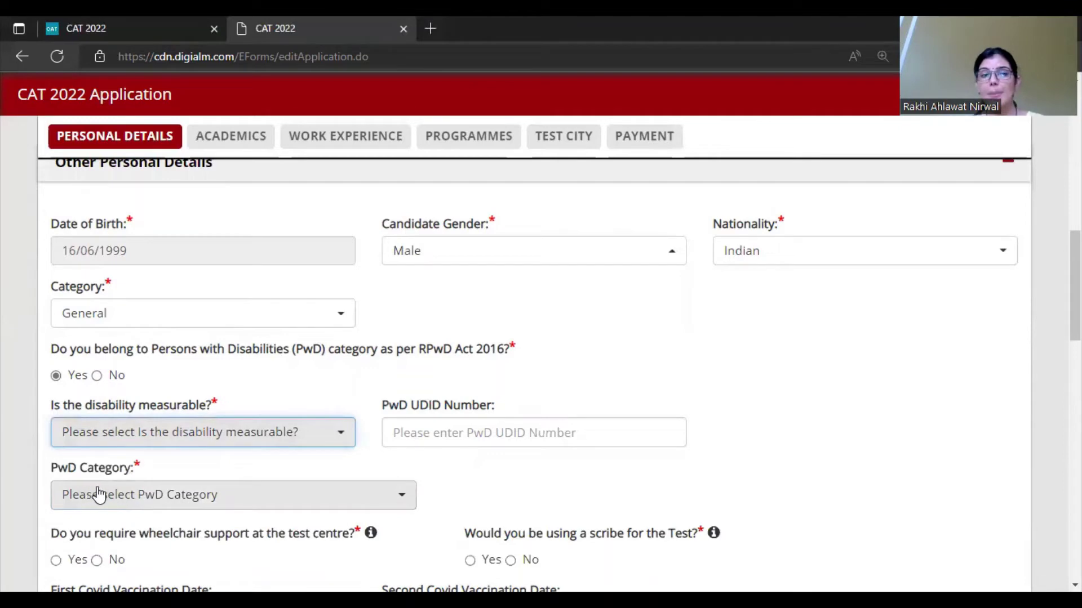
click(134, 506)
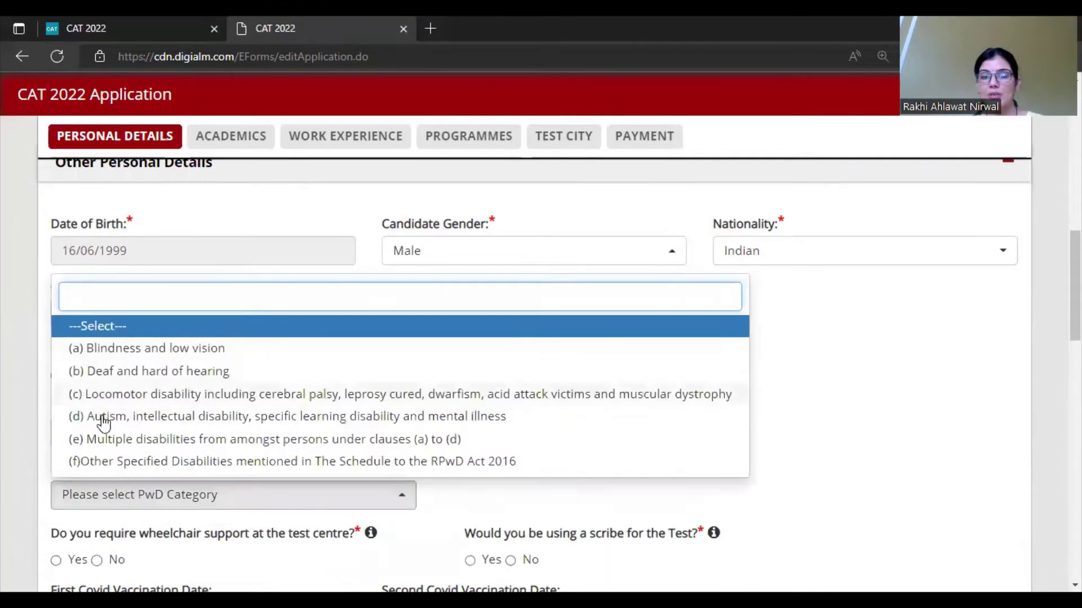
click(12, 494)
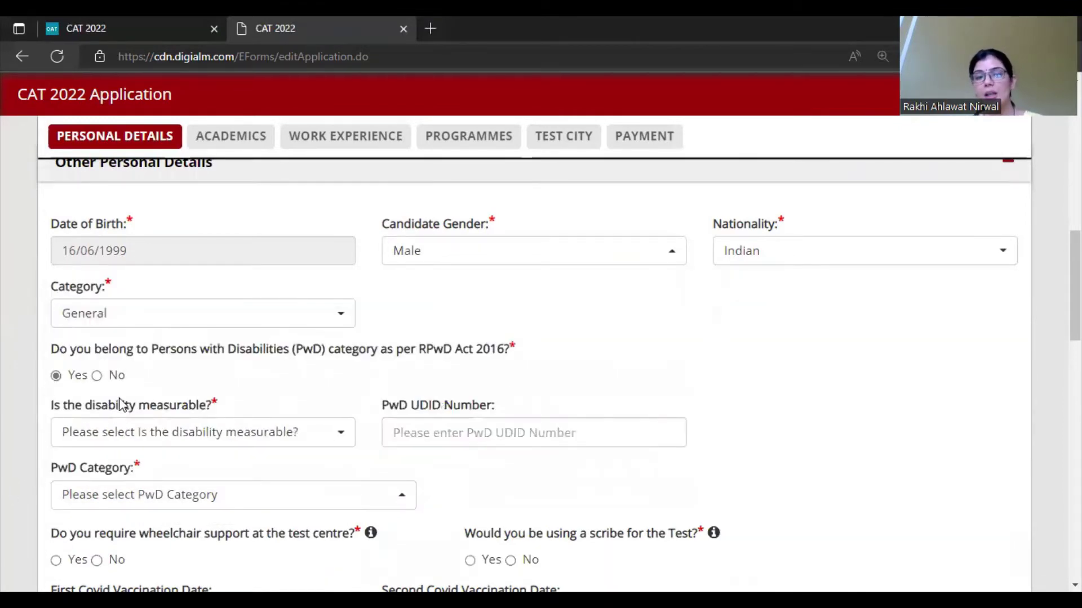
click(97, 376)
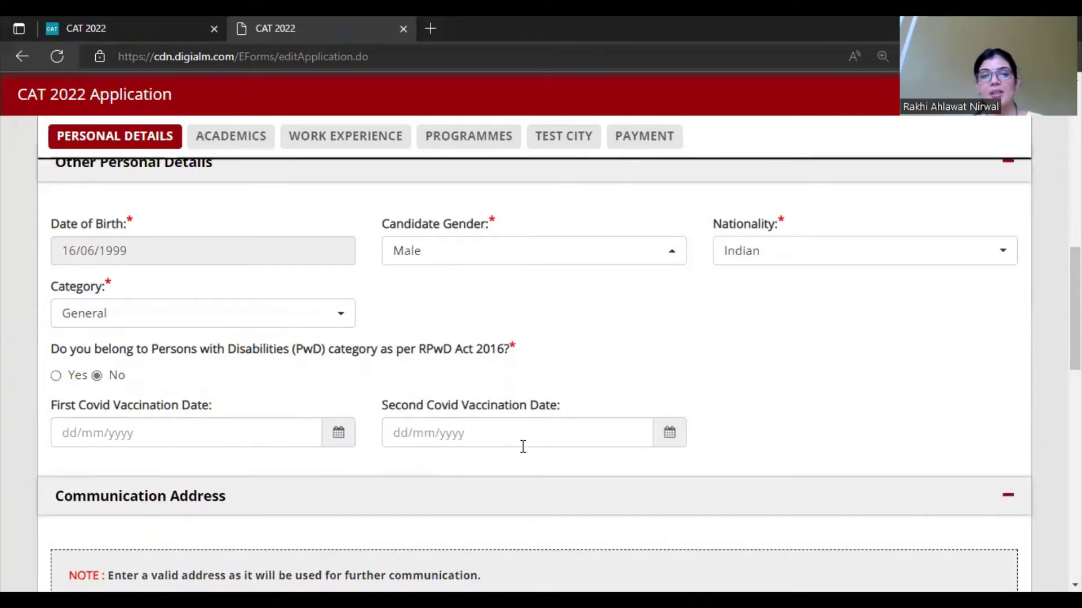
- Set the First Covid Vaccination Date to 01/07/2021
scroll(479, 298, down, 2)
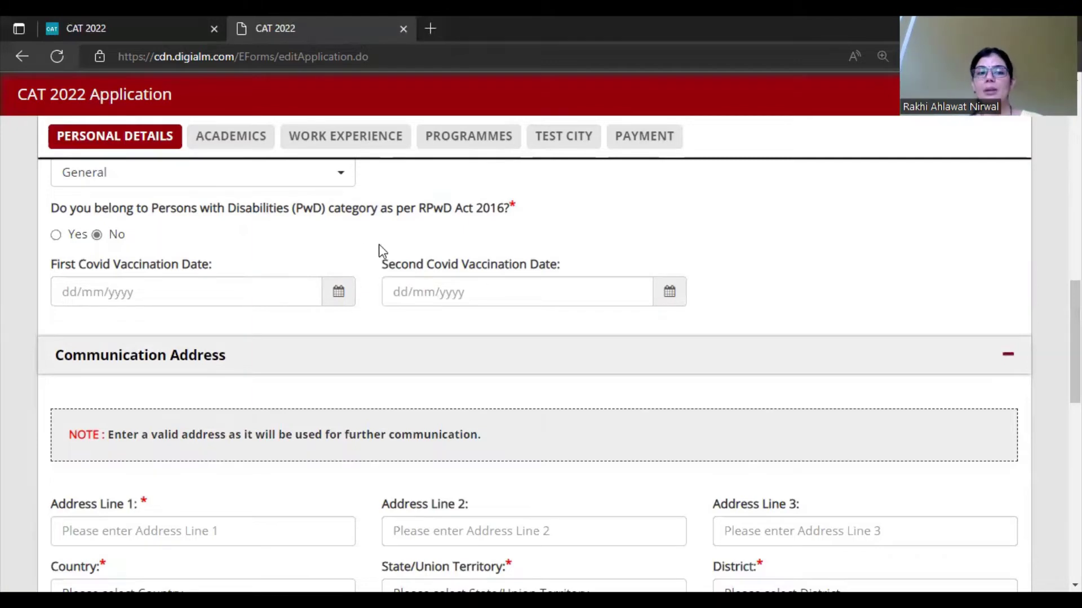
click(339, 297)
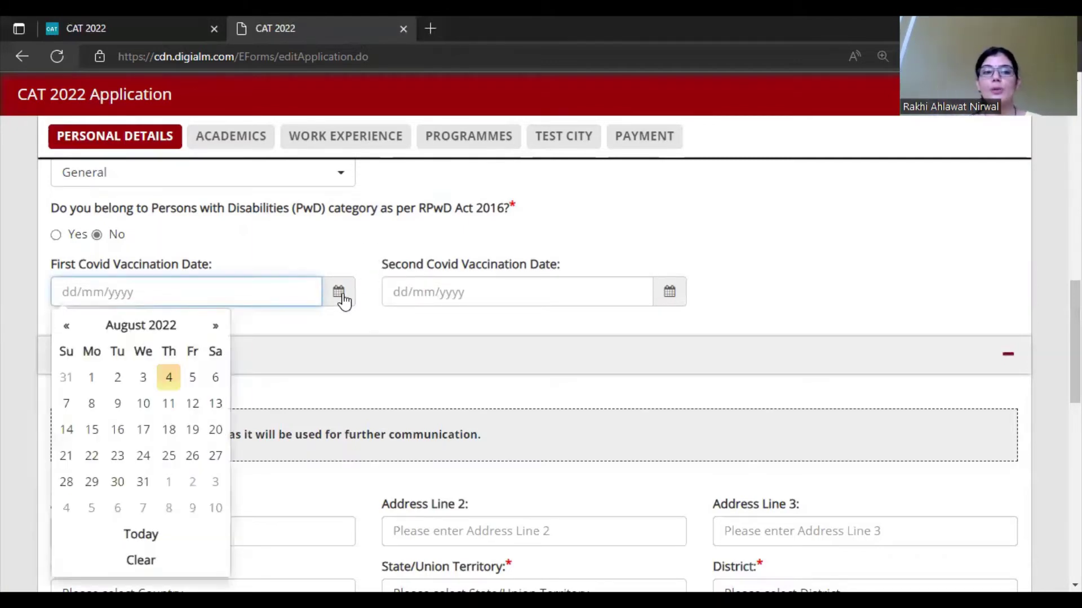
click(135, 329)
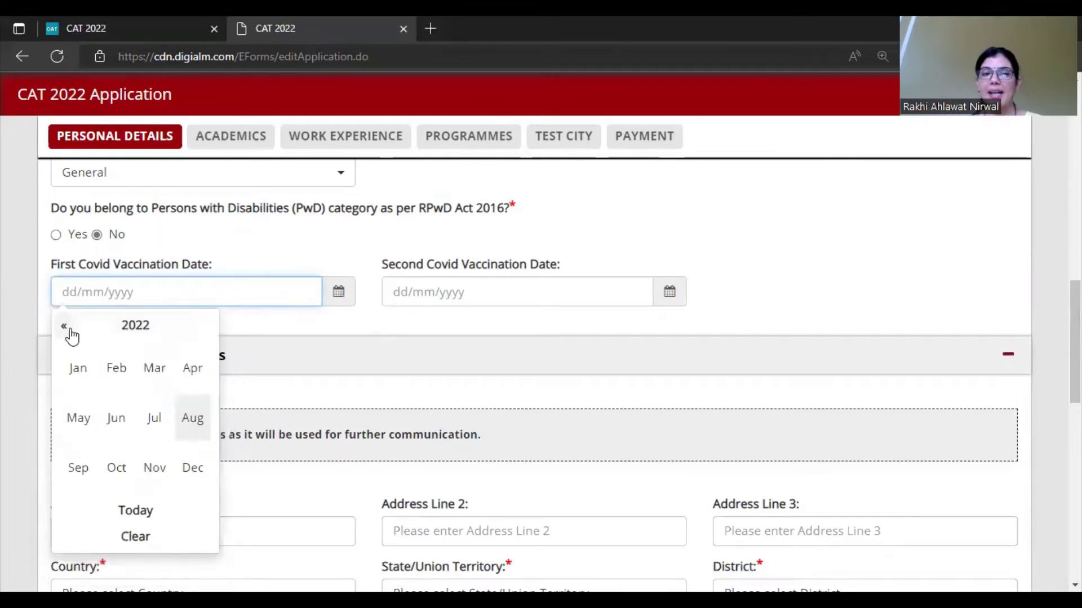
click(68, 329)
click(153, 419)
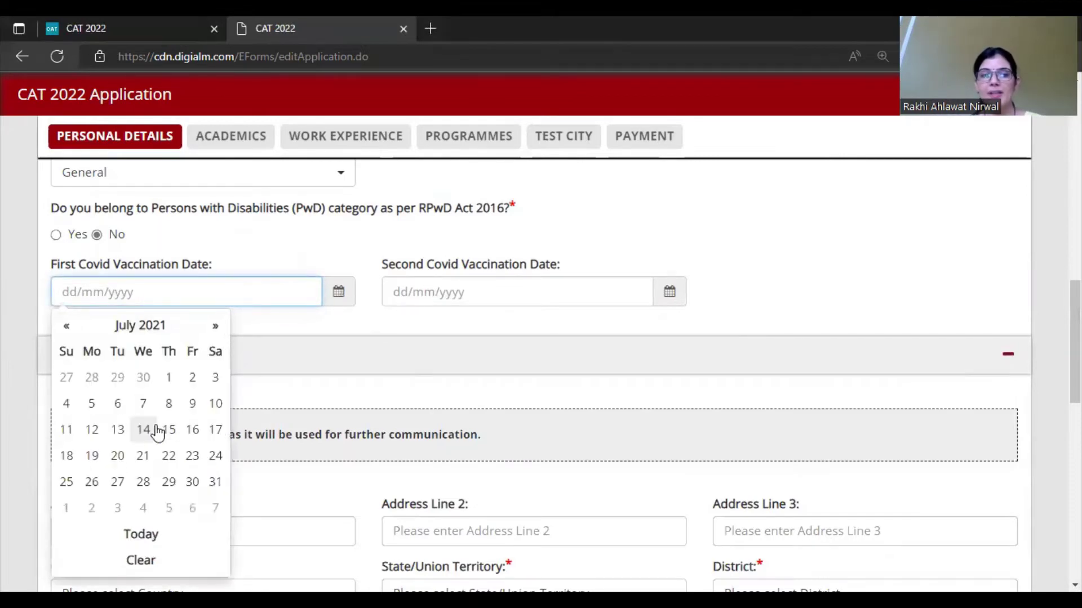
click(168, 379)
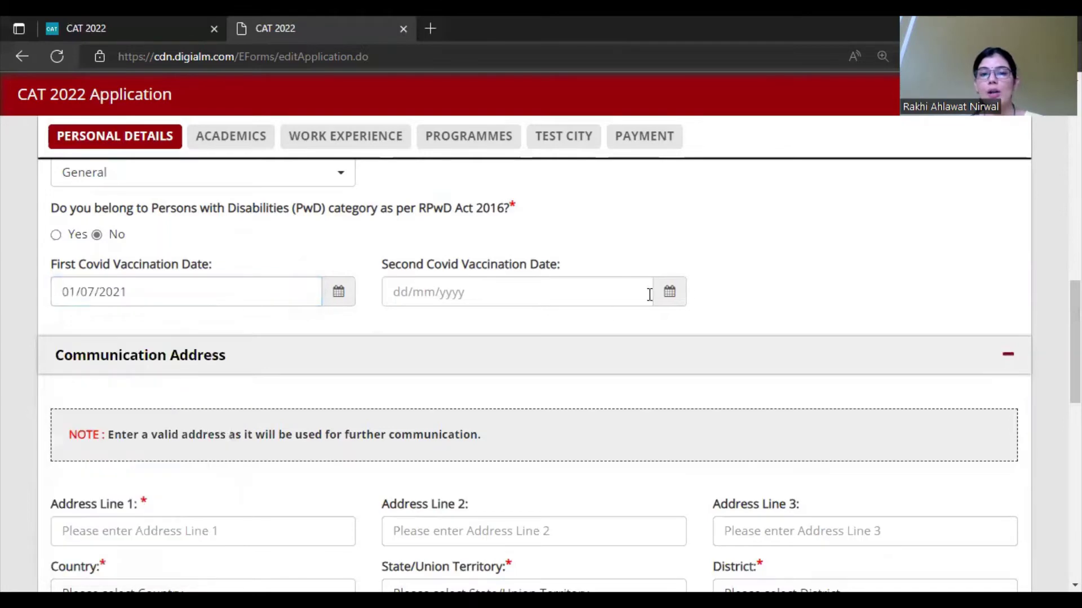
- Set the Second Covid Vaccination Date to 02/11/2021
click(675, 295)
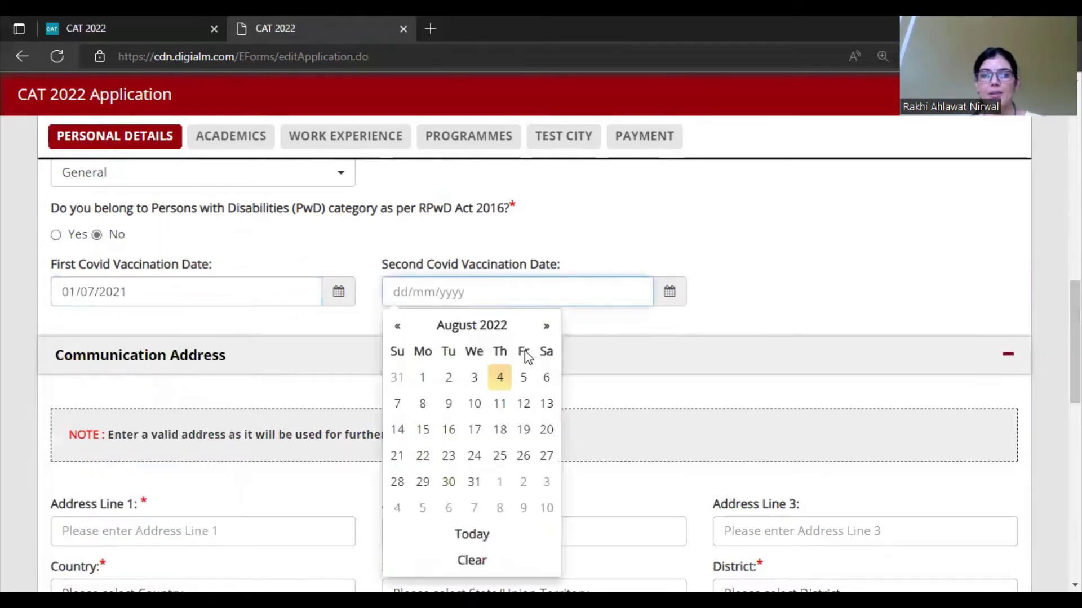
click(545, 327)
click(420, 327)
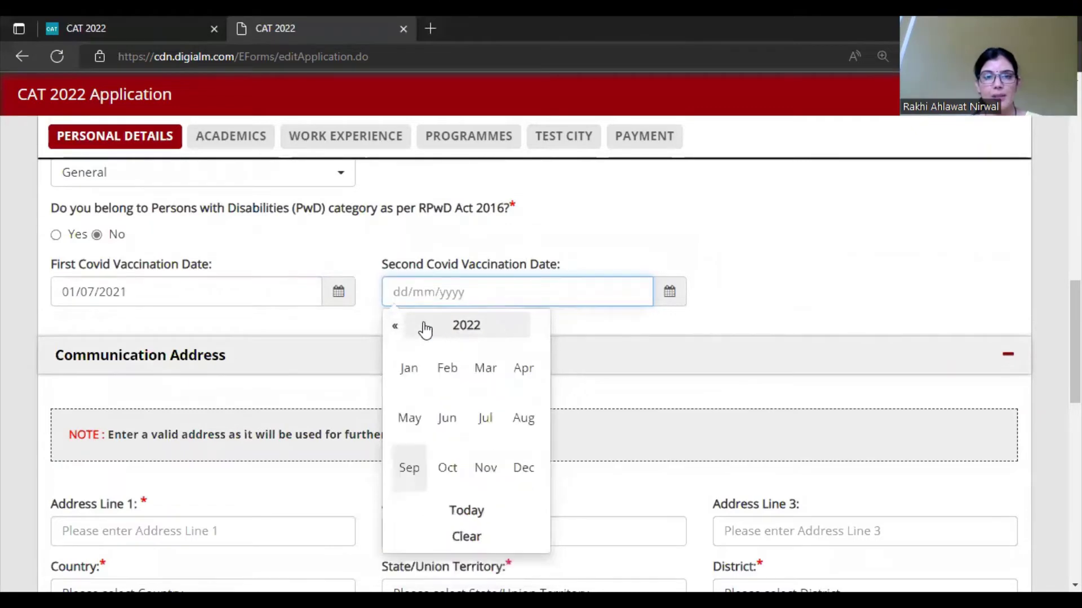
click(466, 328)
click(485, 372)
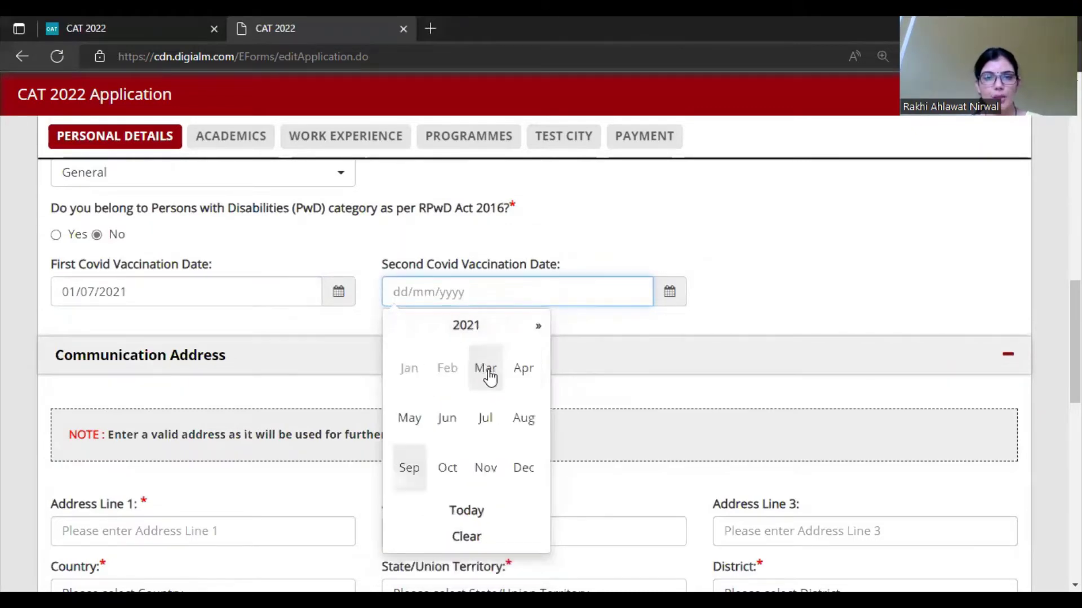
click(486, 471)
click(449, 379)
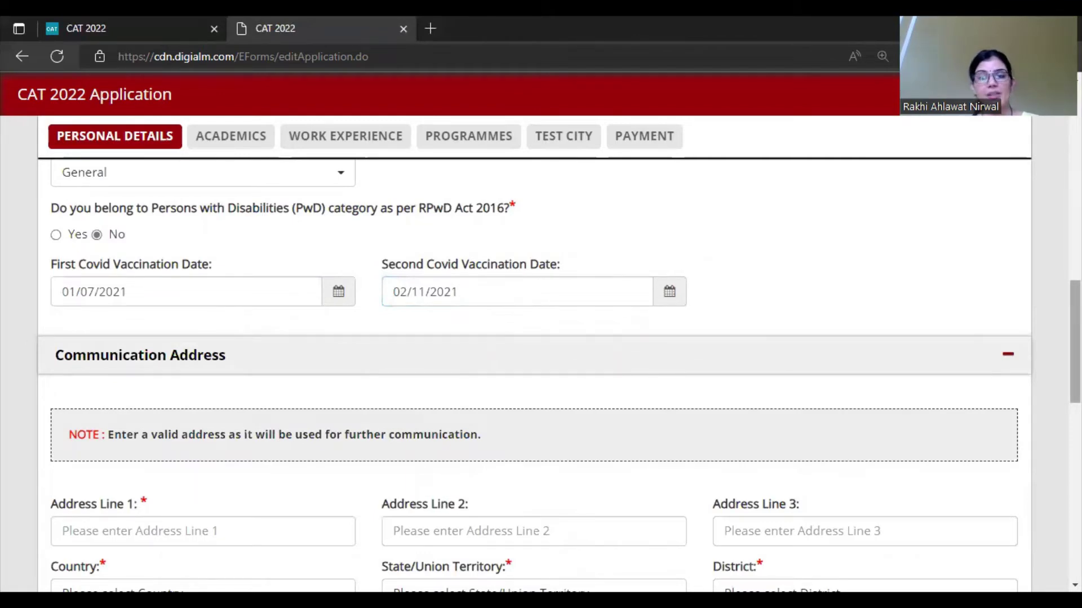
scroll(1075, 349, down, 2)
scroll(785, 159, down, 10)
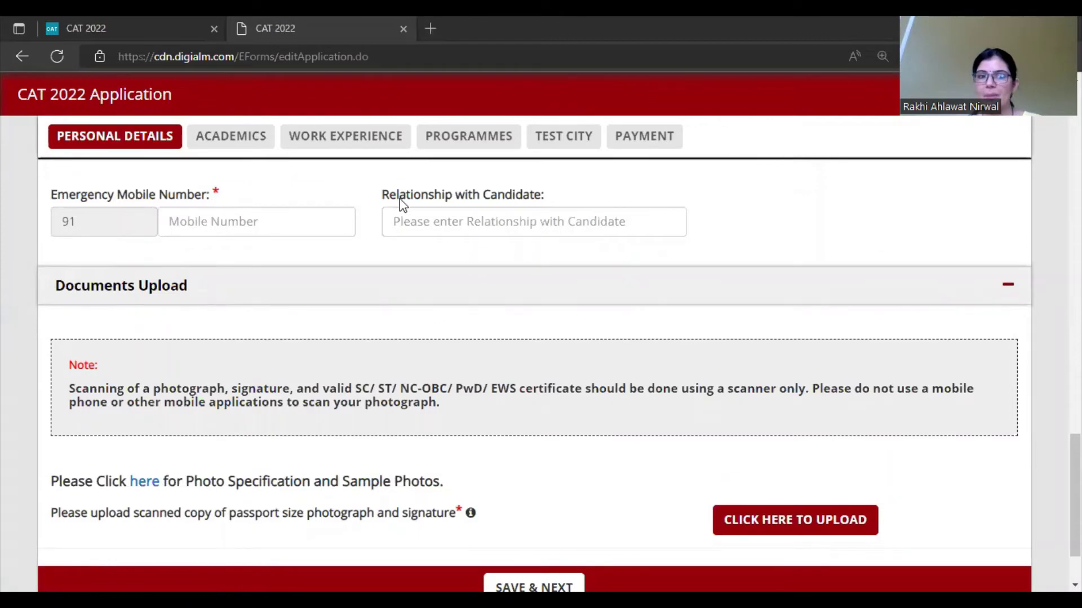
- Enter the emergency contact's mobile number and relationship SISTER
click(190, 222)
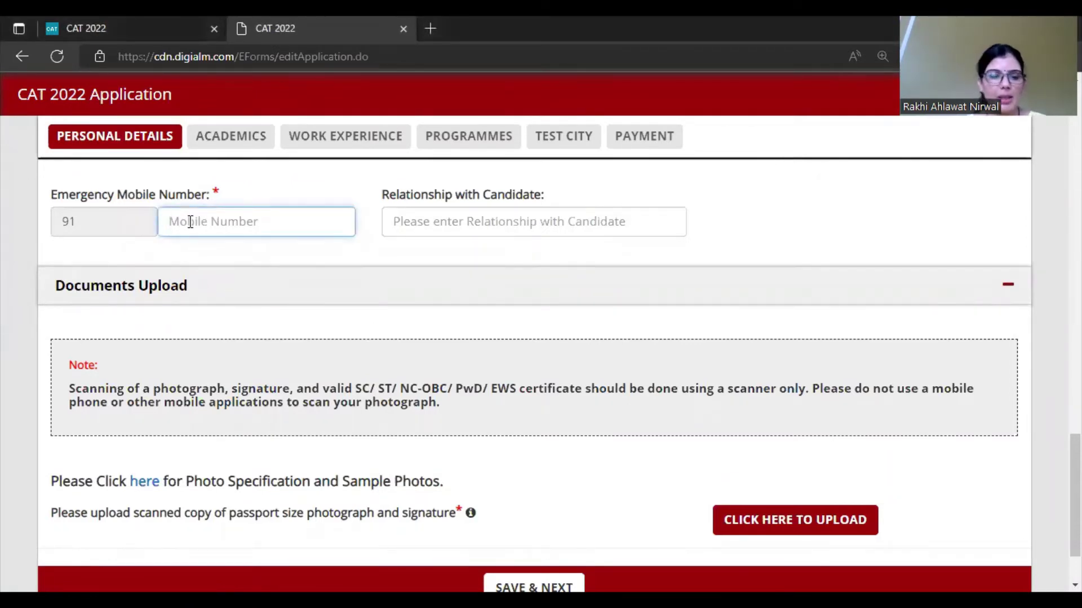
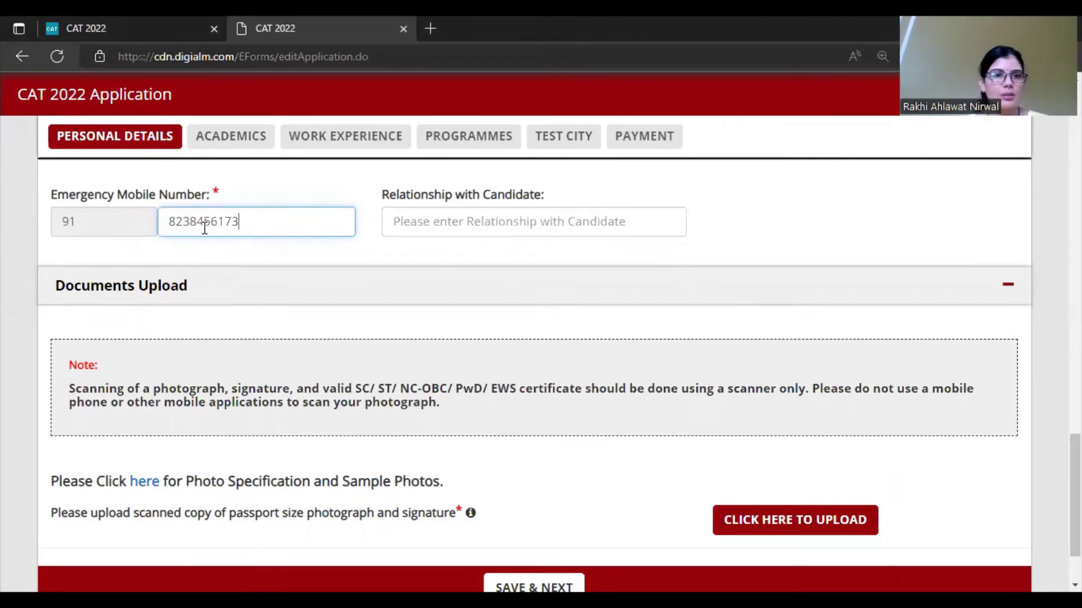
click(459, 220)
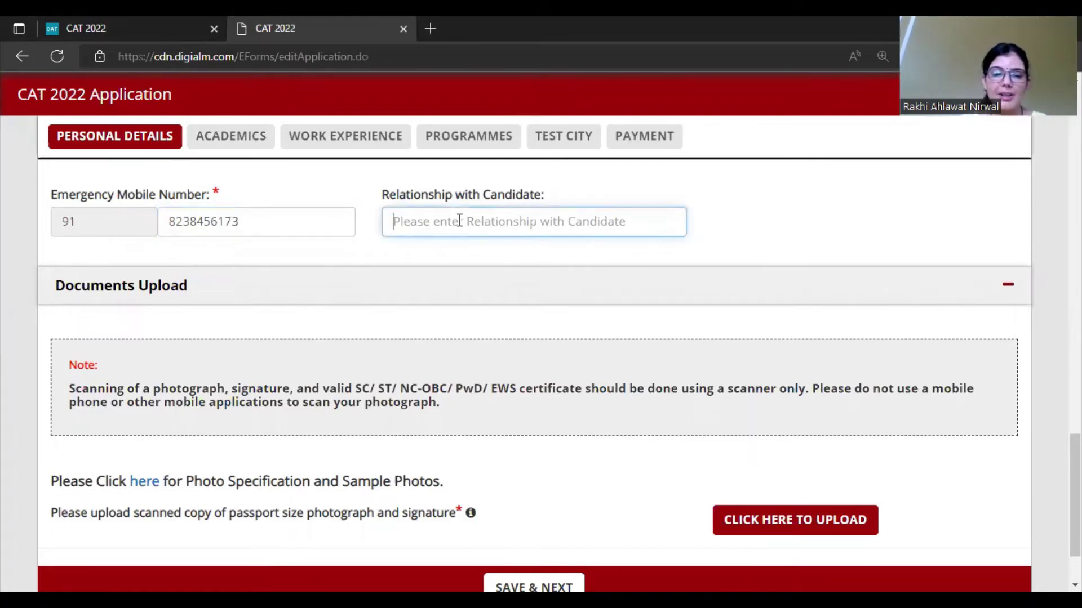
text(SISTER)
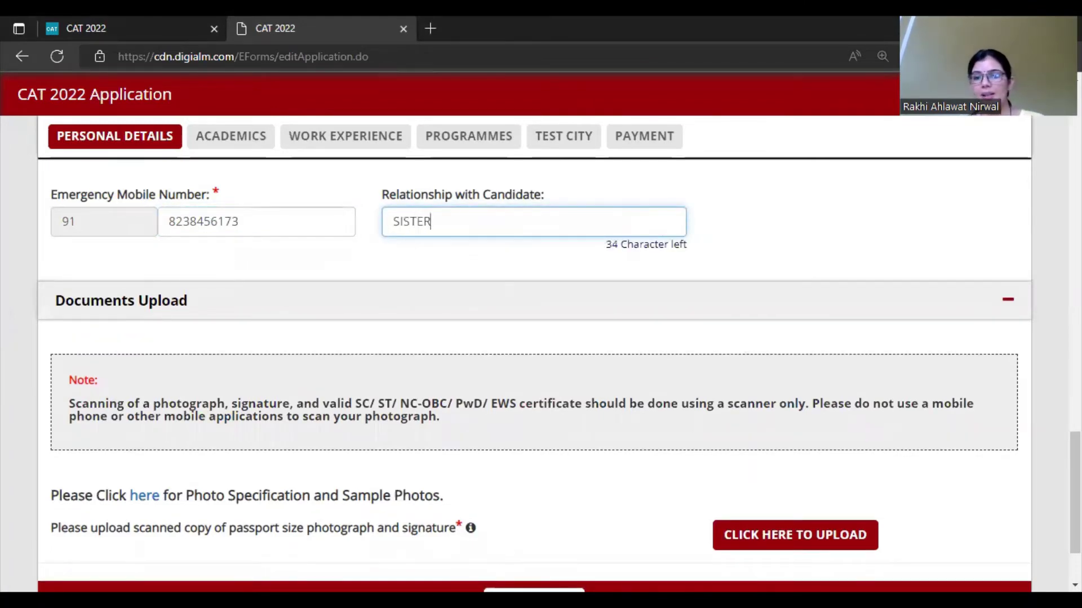
- Open the photo specification and sample photos guide from Documents Upload
scroll(1027, 220, down, 2)
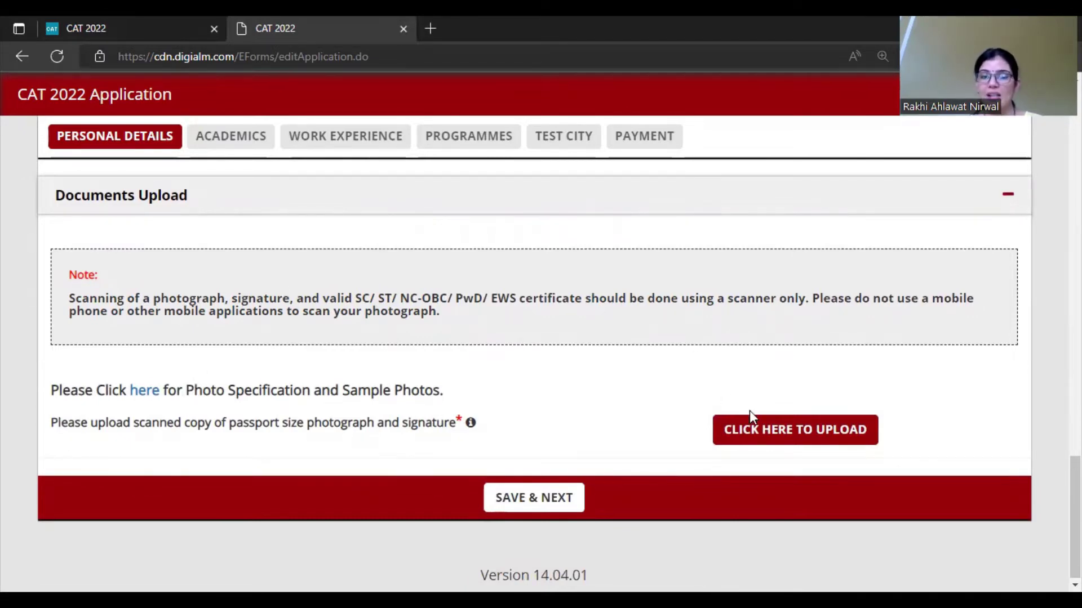
scroll(541, 372, up, 15)
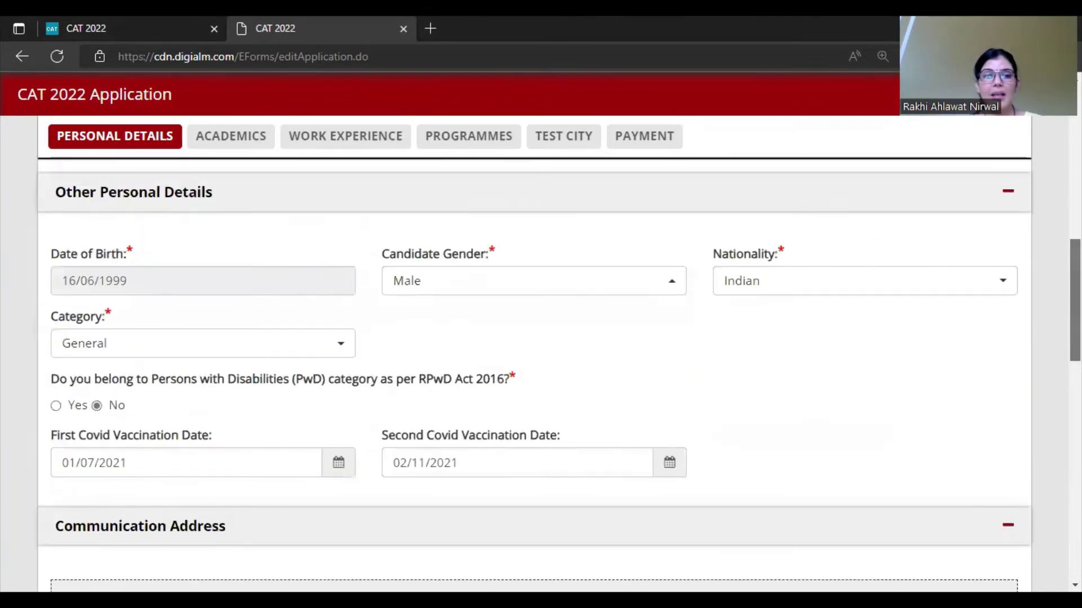
scroll(1040, 226, up, 4)
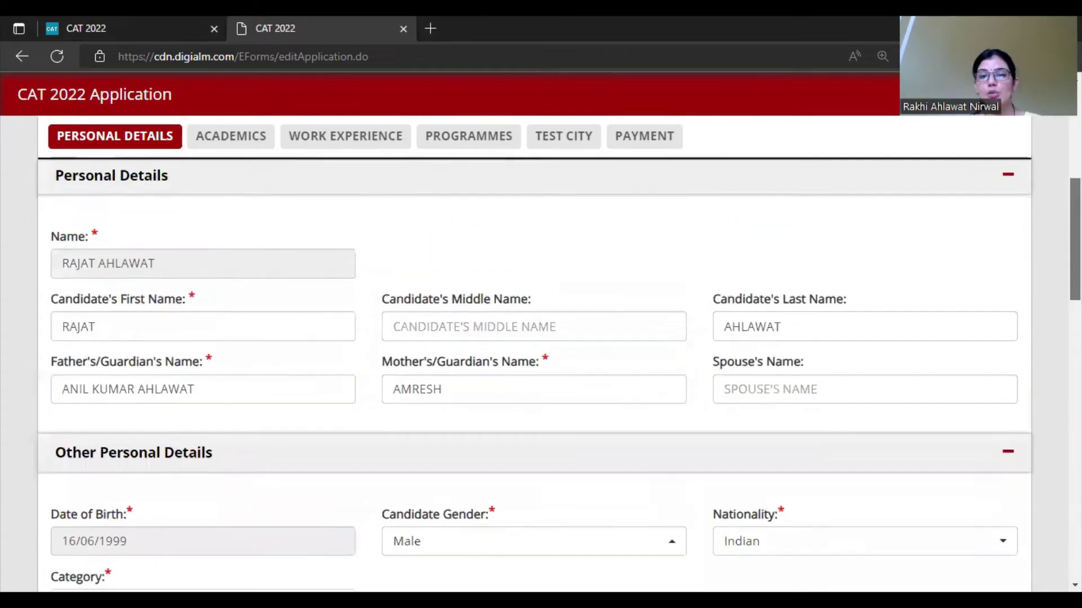
scroll(1040, 226, down, 20)
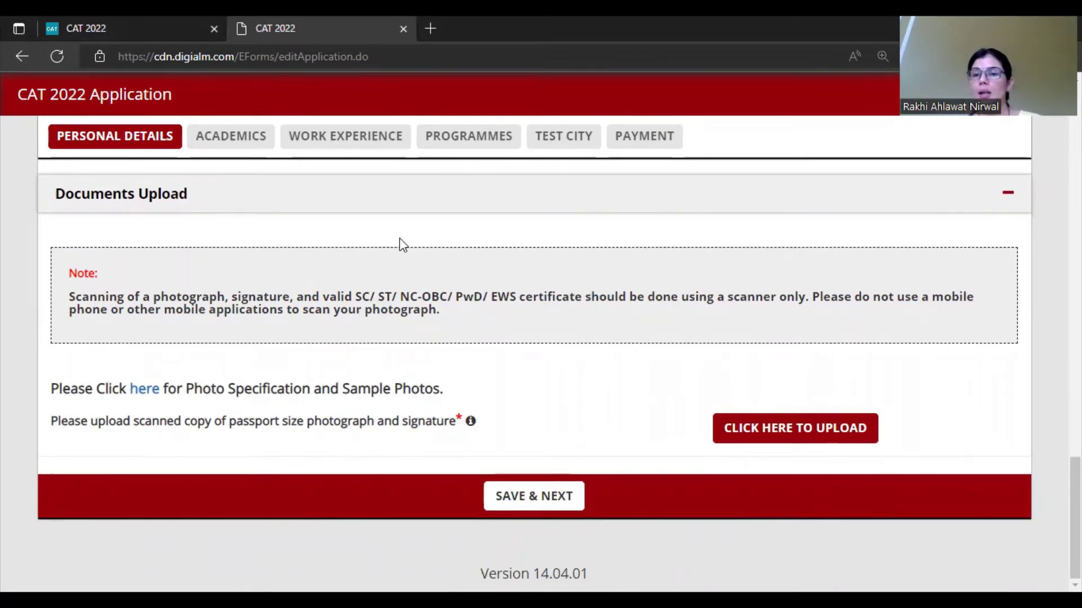
click(145, 390)
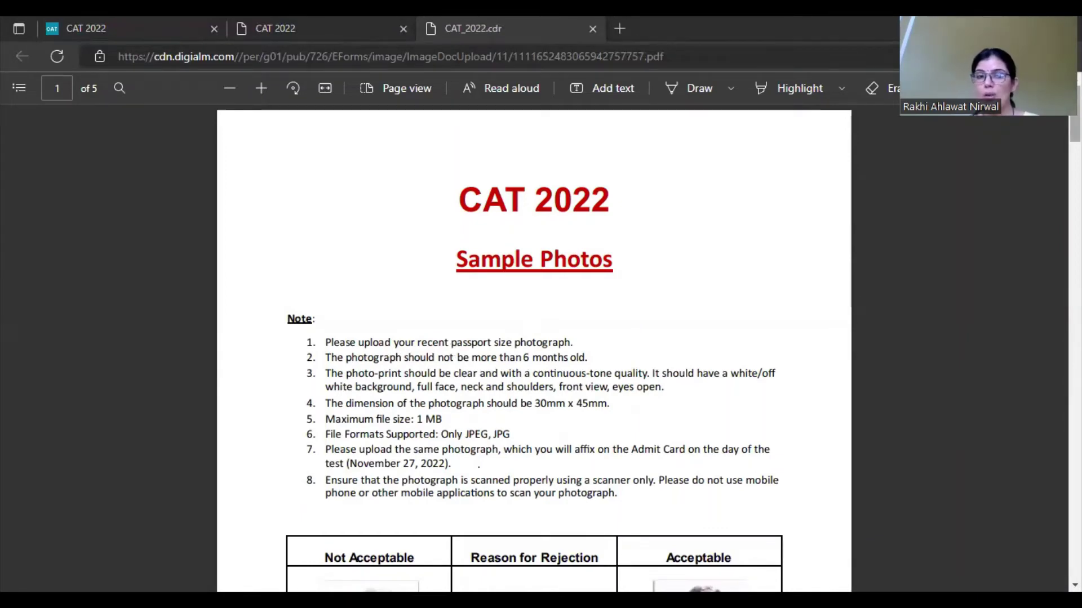
- Scroll the CAT 2022 Sample Photos PDF down to the JPEG/JPG photo requirements and example photos
scroll(404, 270, down, 2)
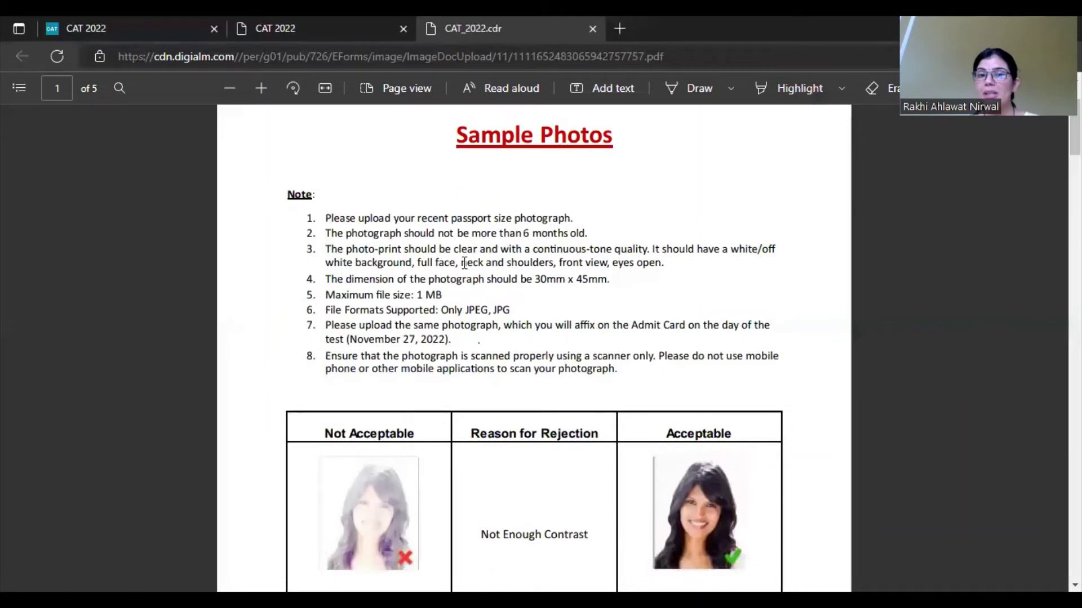
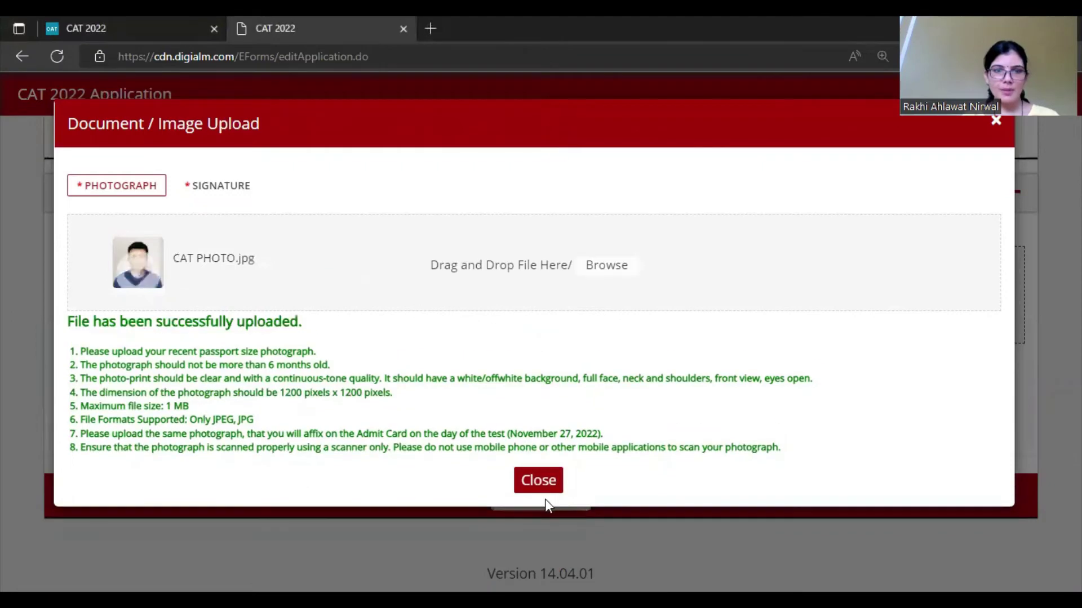
- Upload 2.jpg as the signature, then save Personal Details and continue to Academics
click(224, 187)
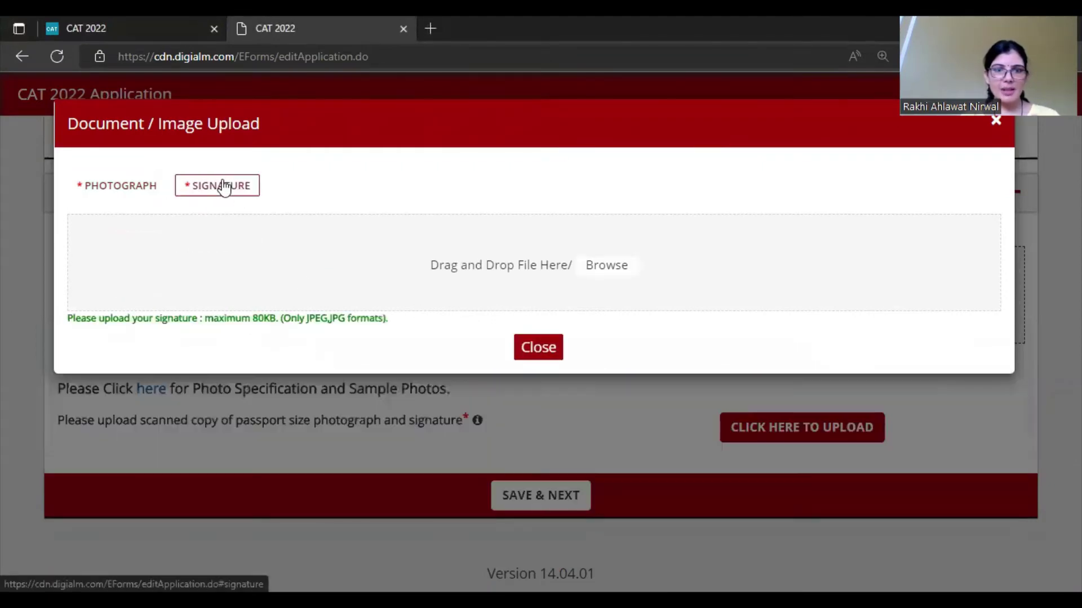
click(623, 270)
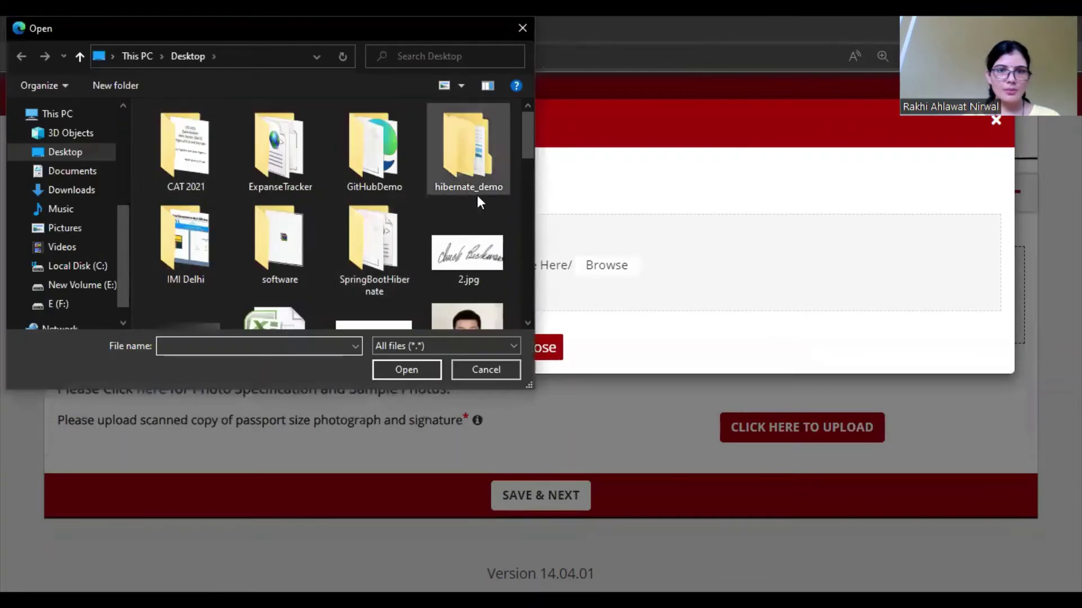
double_click(467, 255)
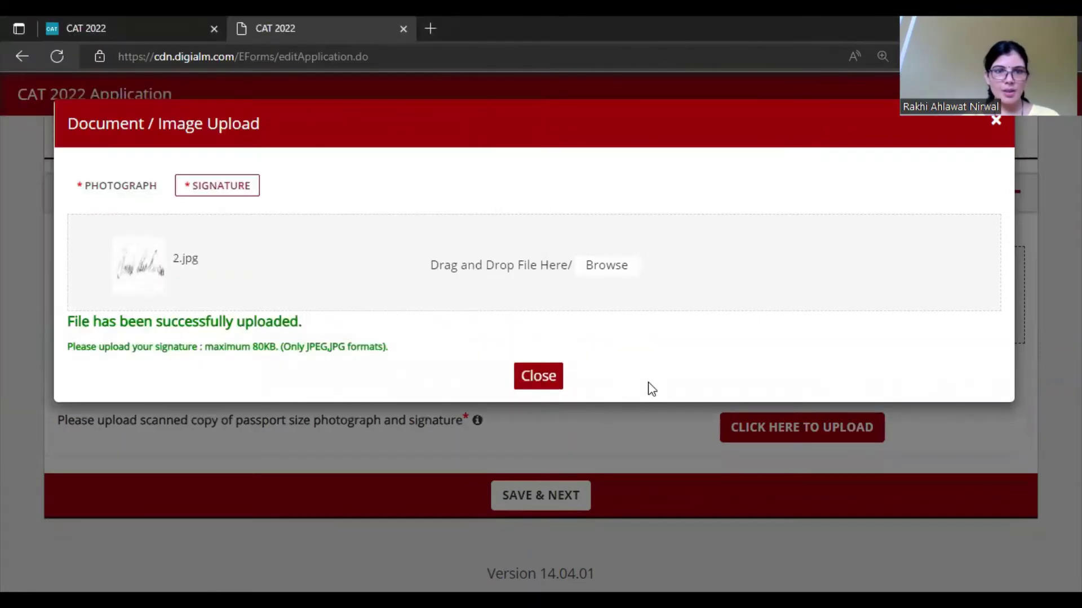
click(558, 378)
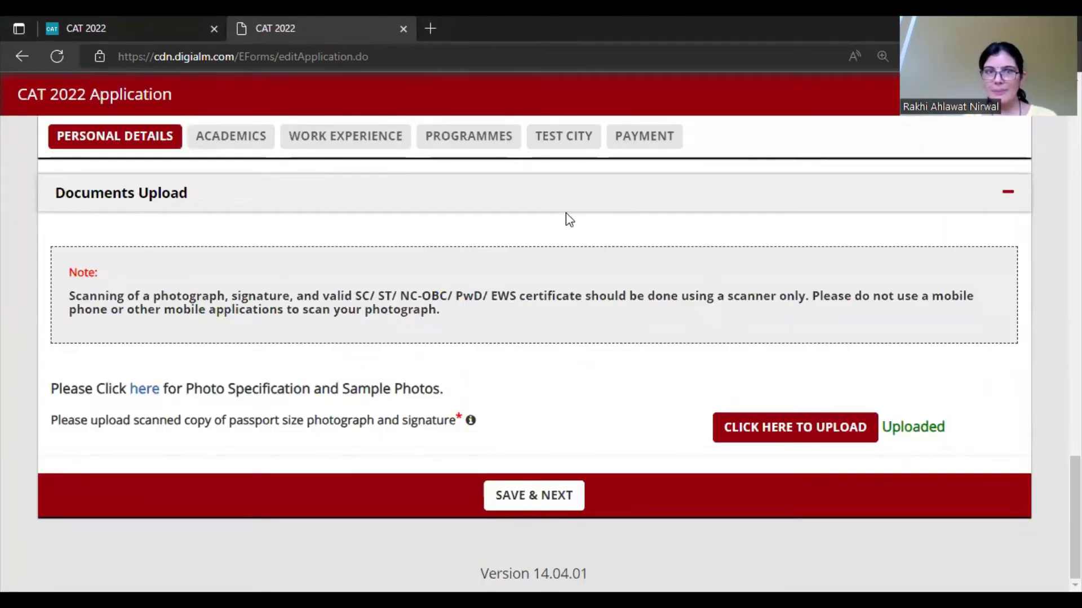
click(525, 492)
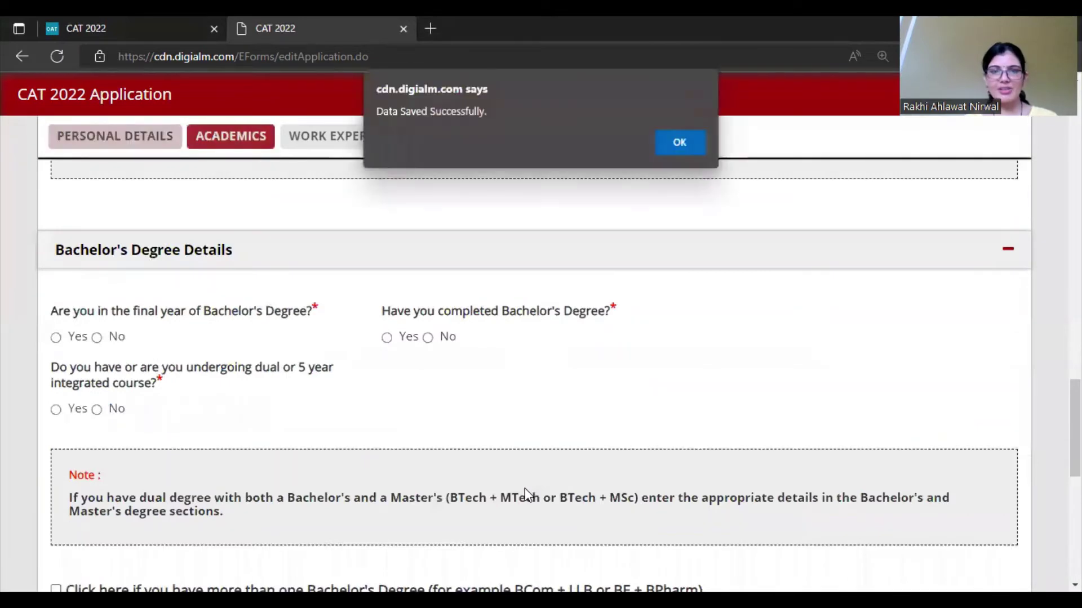
click(692, 144)
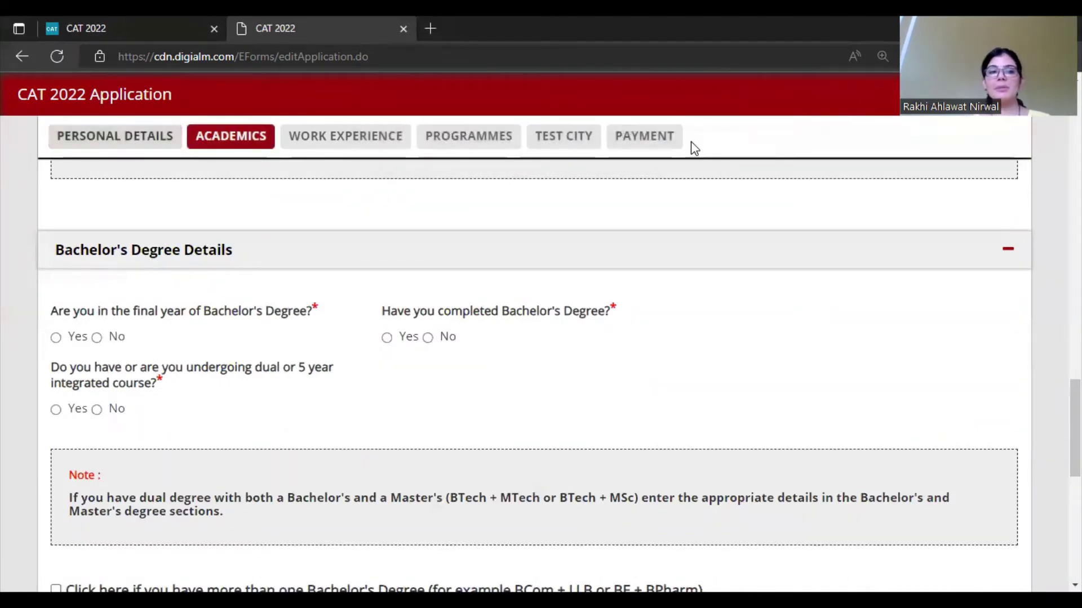
scroll(534, 360, up, 5)
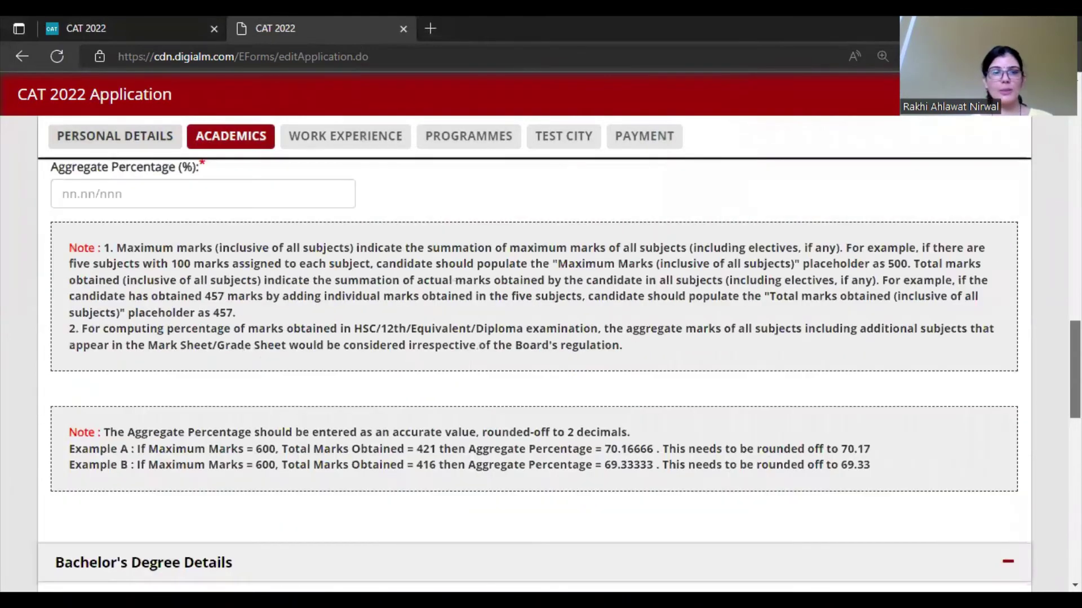
scroll(534, 360, down, 5)
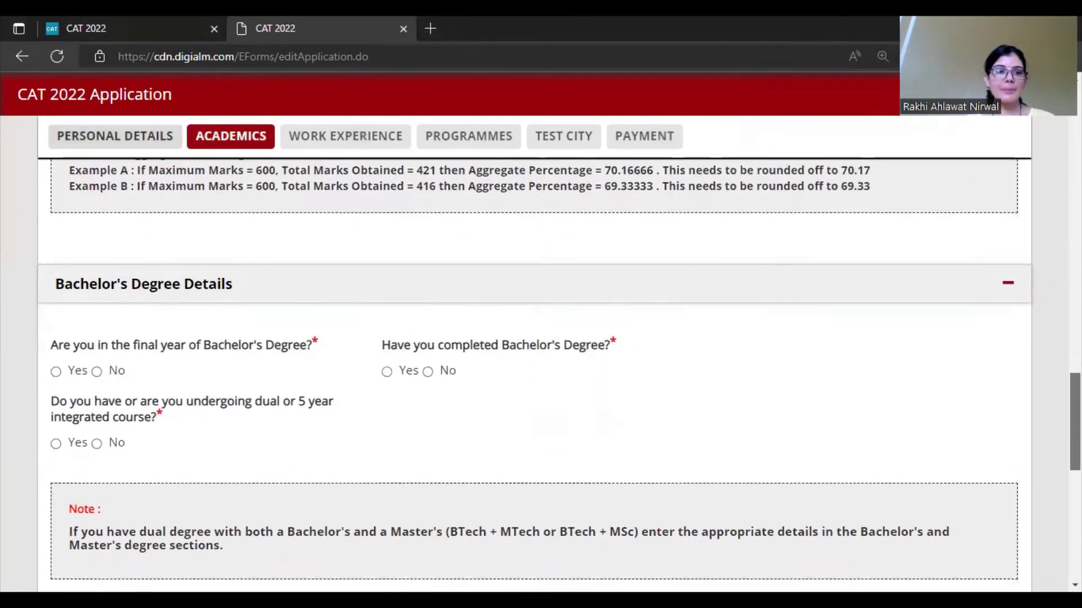
scroll(754, 285, down, 1)
scroll(534, 361, up, 12)
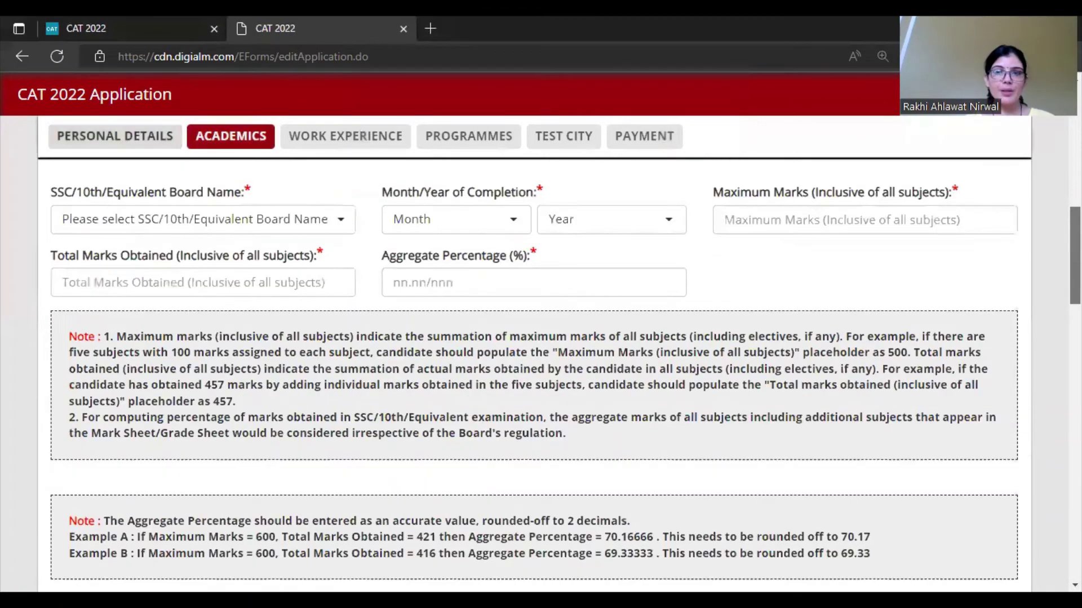
scroll(1042, 175, up, 8)
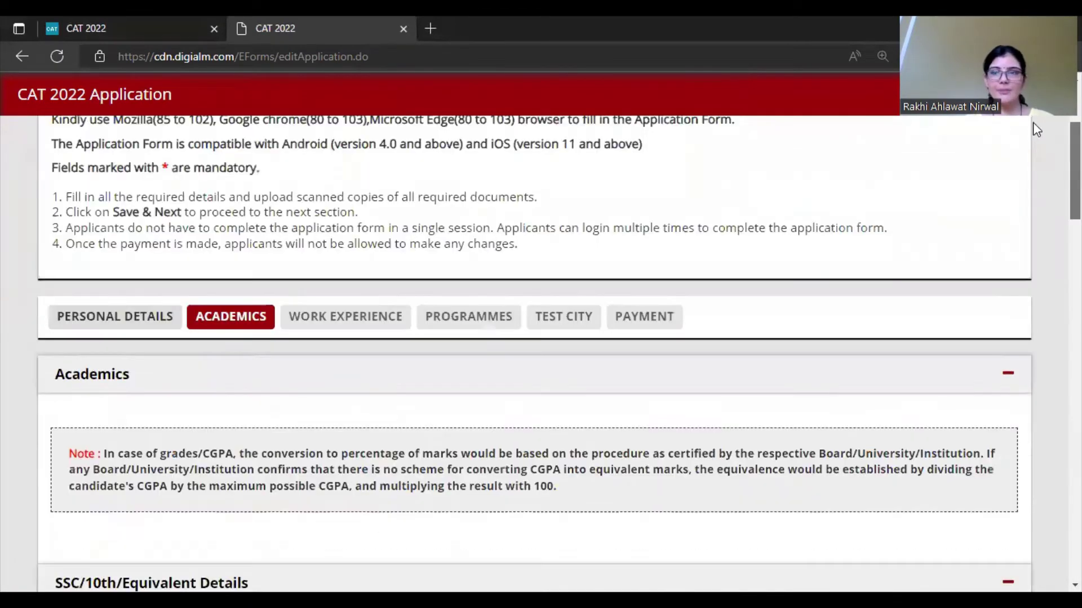
scroll(1037, 133, up, 4)
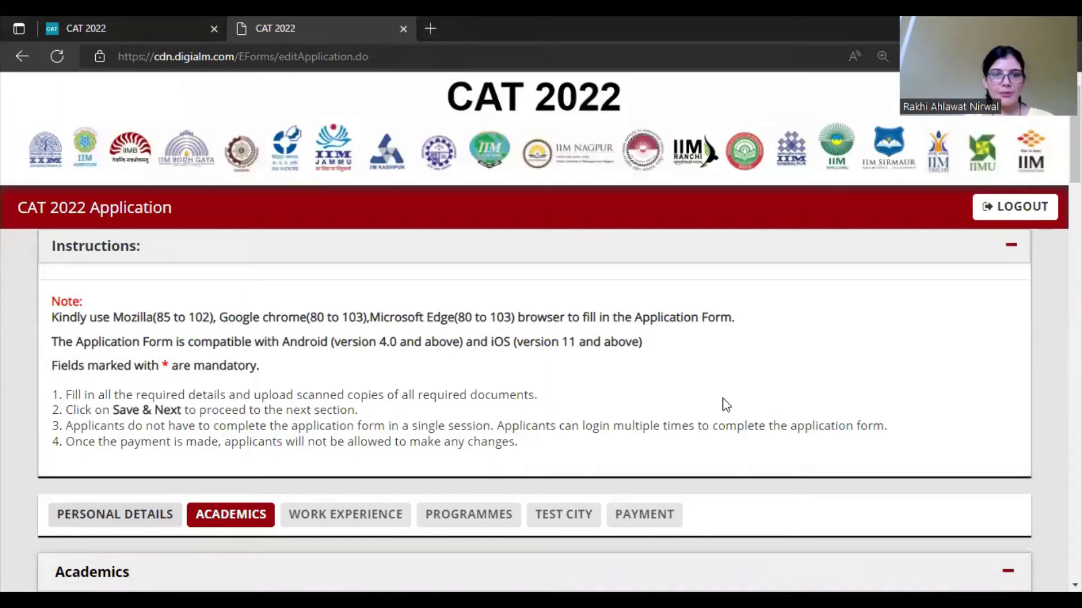
scroll(678, 398, down, 3)
scroll(336, 225, down, 4)
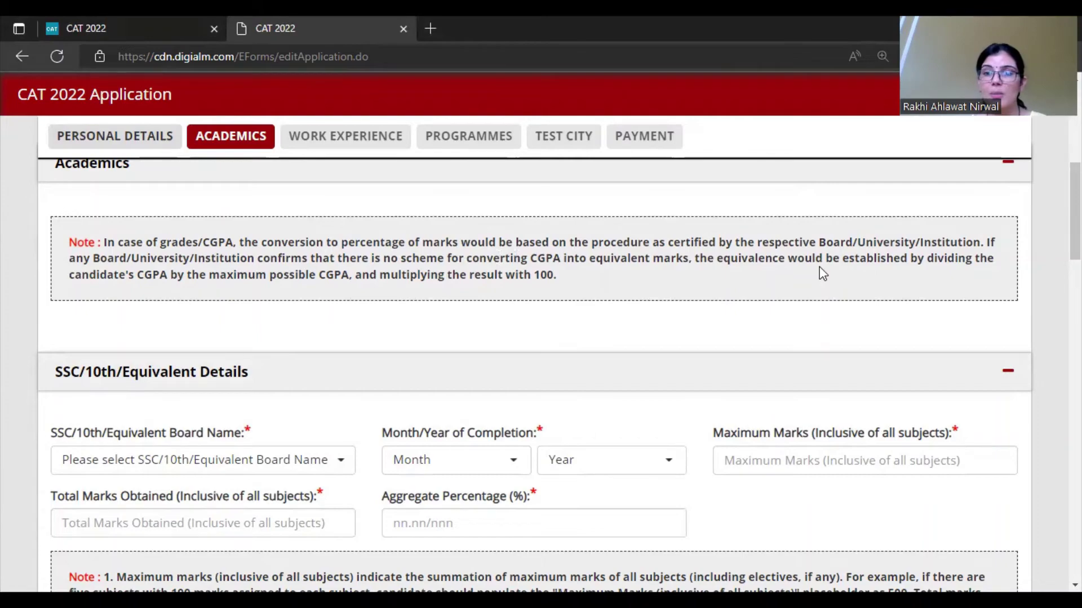
scroll(355, 280, down, 3)
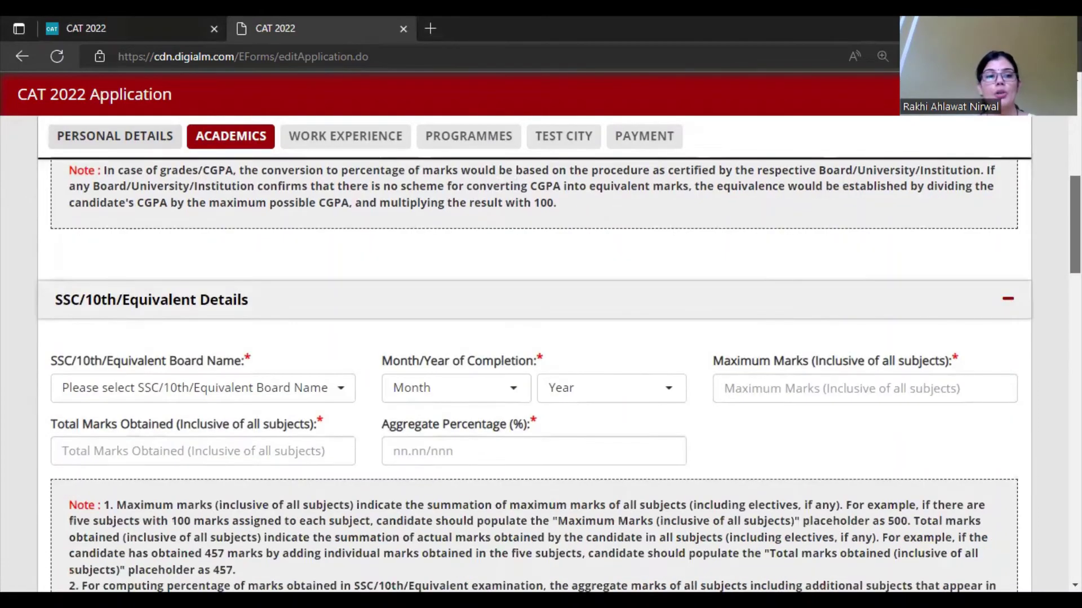
- Search for and select Central Board of Secondary Education as the SSC/10th board
click(146, 307)
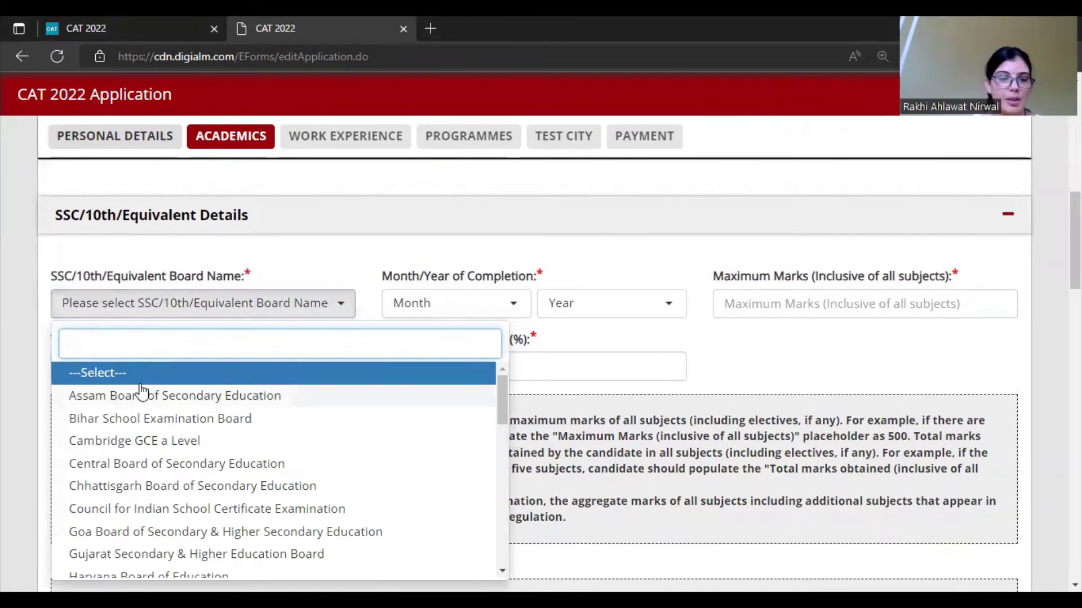
text(Ut)
key(BackSpace)
key(BackSpace)
text(BOAR)
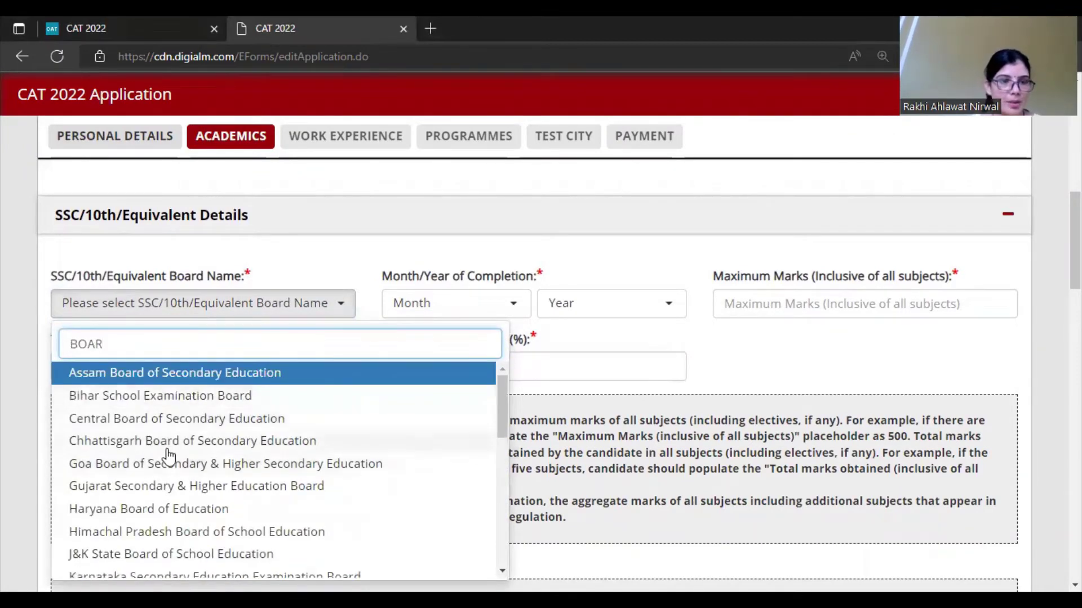
key(BackSpace)
key(BackSpace)
key(BackSpace)
key(BackSpace)
text(CB)
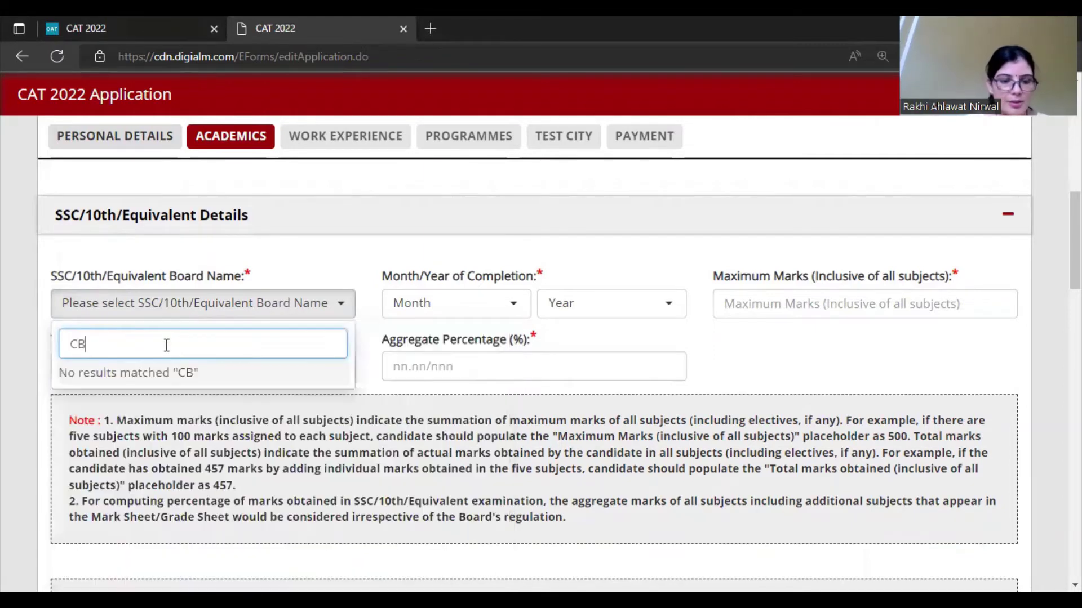
key(BackSpace)
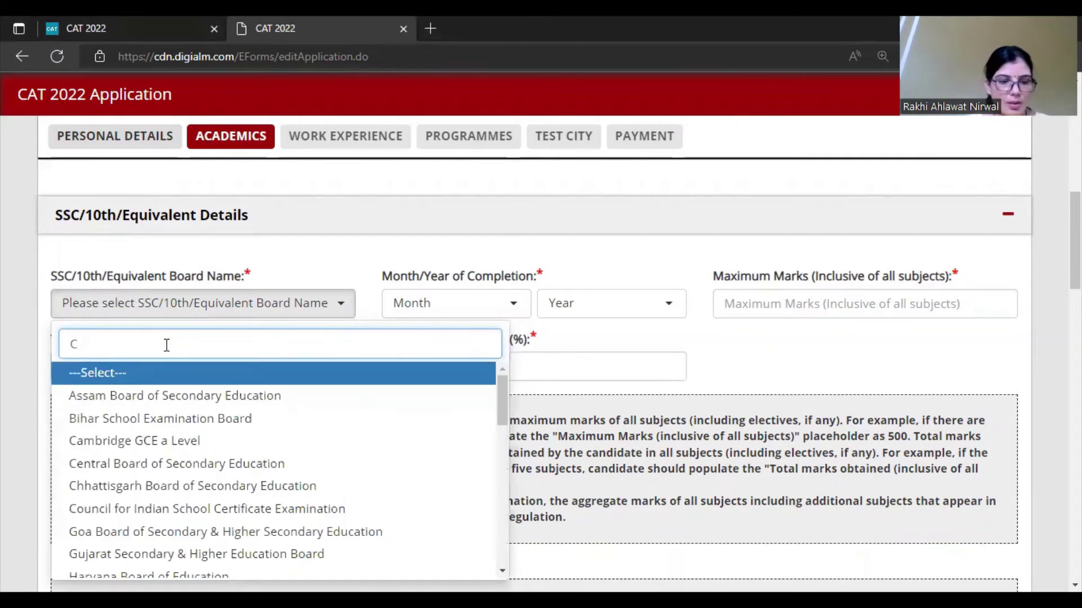
text(ENT)
click(172, 377)
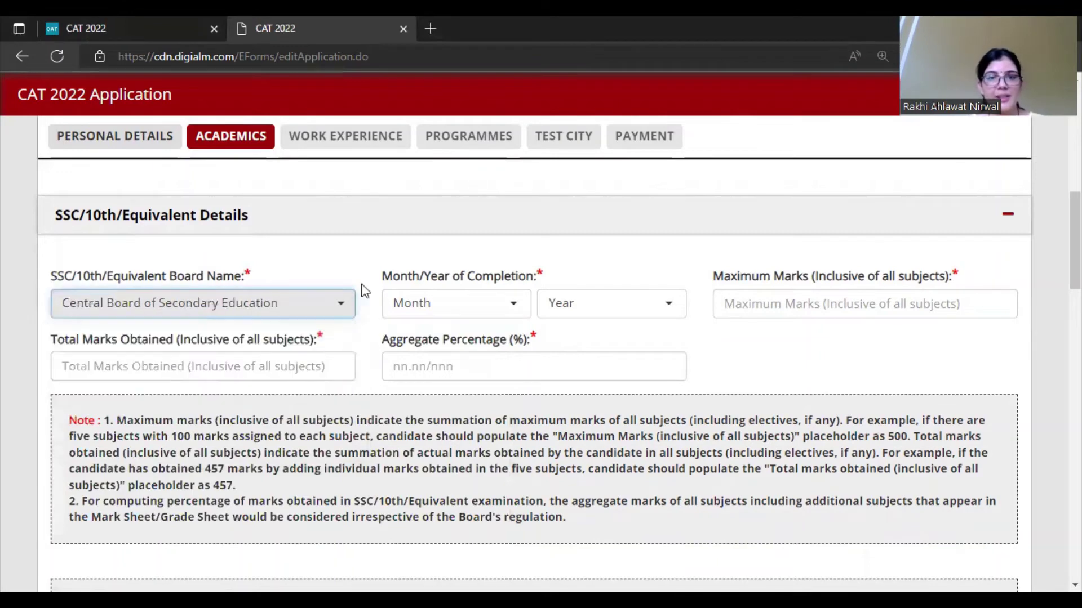
- Set the SSC/10th completion month and year to May 2018
click(456, 309)
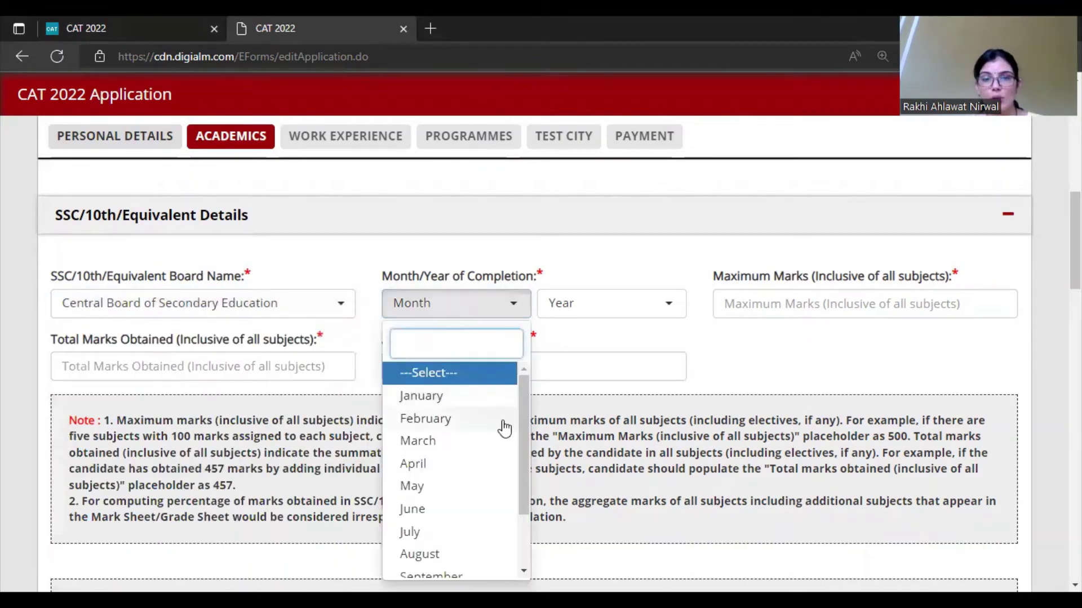
click(459, 488)
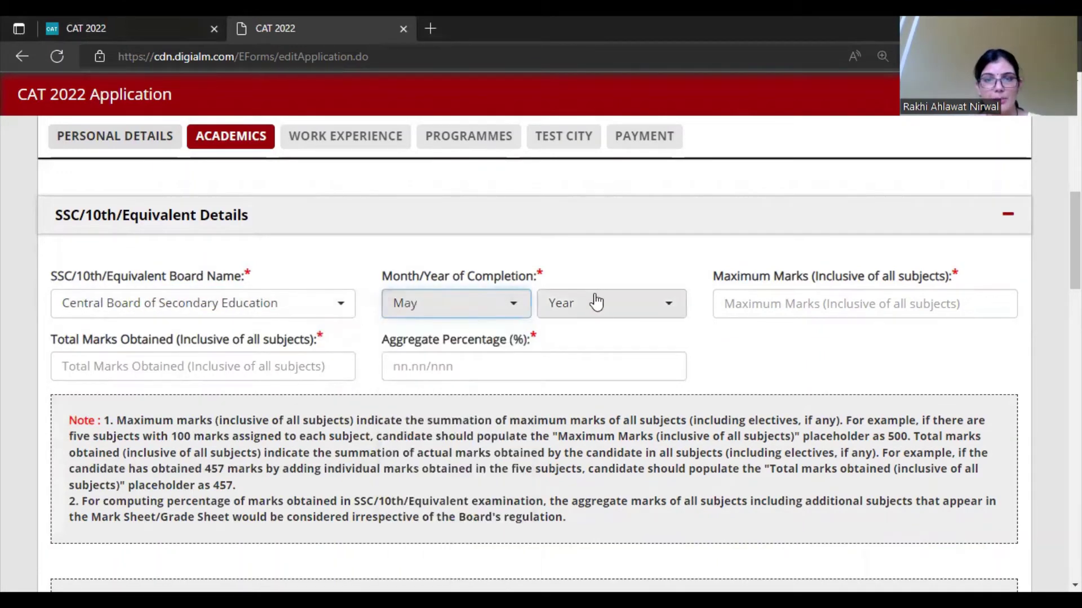
click(595, 304)
mouse_move(678, 382)
mouse_down()
mouse_move(684, 432)
mouse_move(683, 388)
mouse_up()
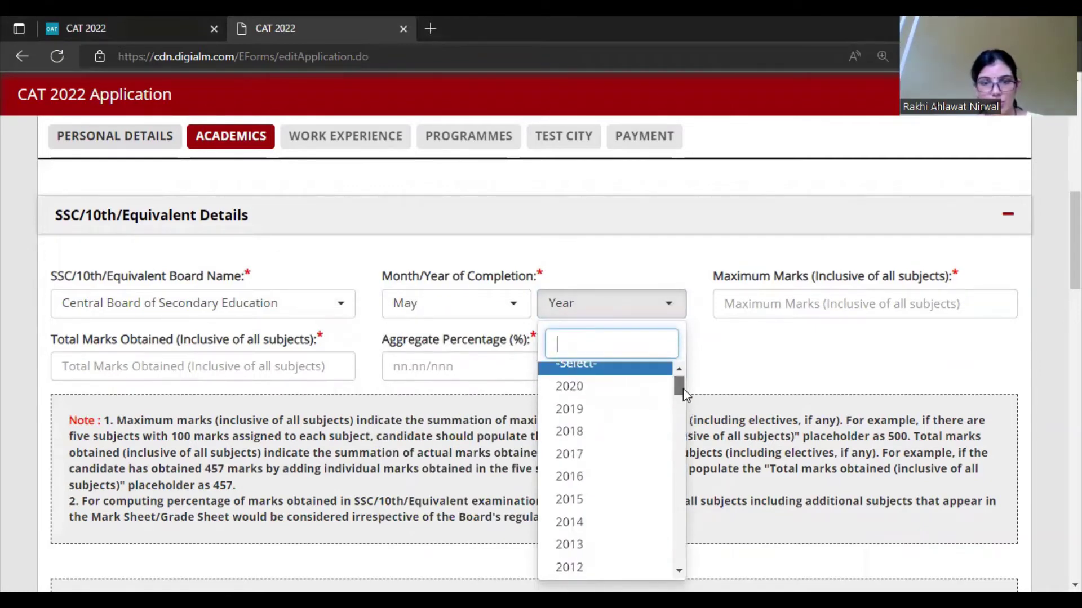
click(618, 432)
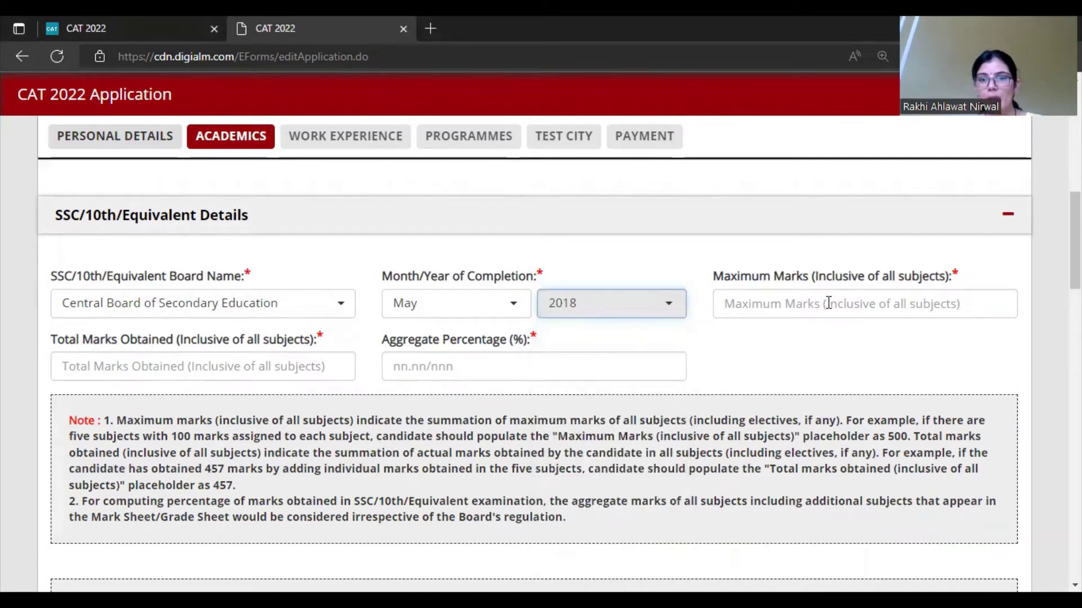
click(792, 298)
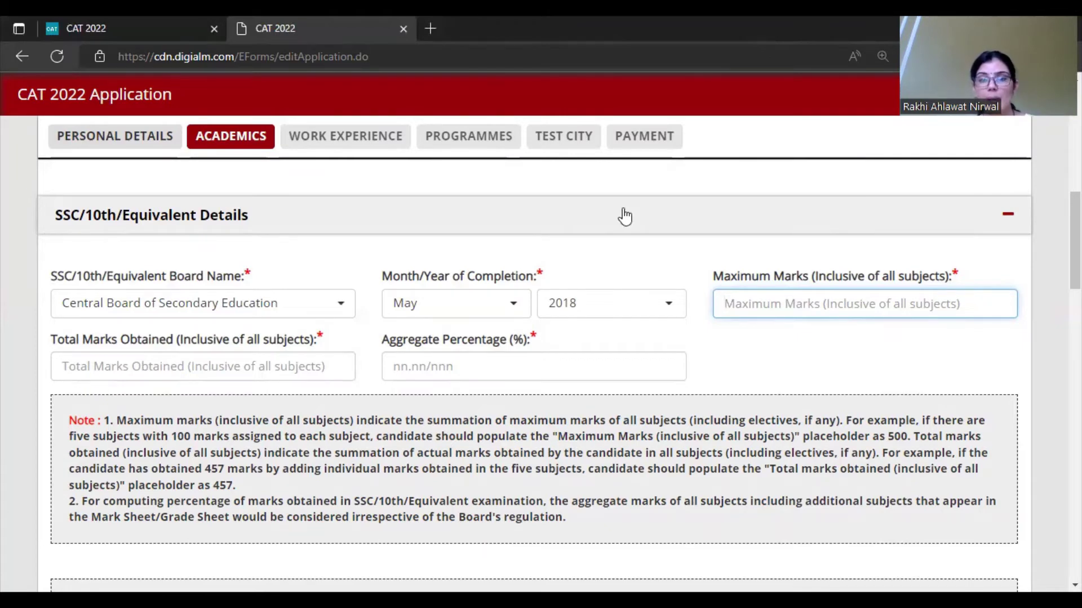
- Enter 10th maximum marks 500 and total marks obtained 600
click(1008, 215)
click(1008, 218)
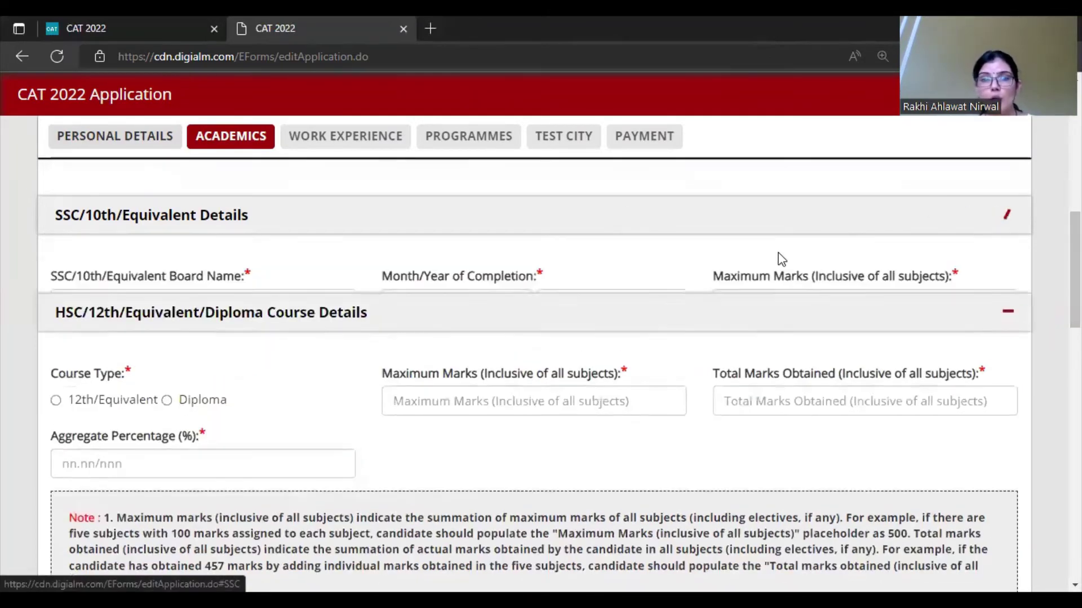
click(758, 301)
text(500)
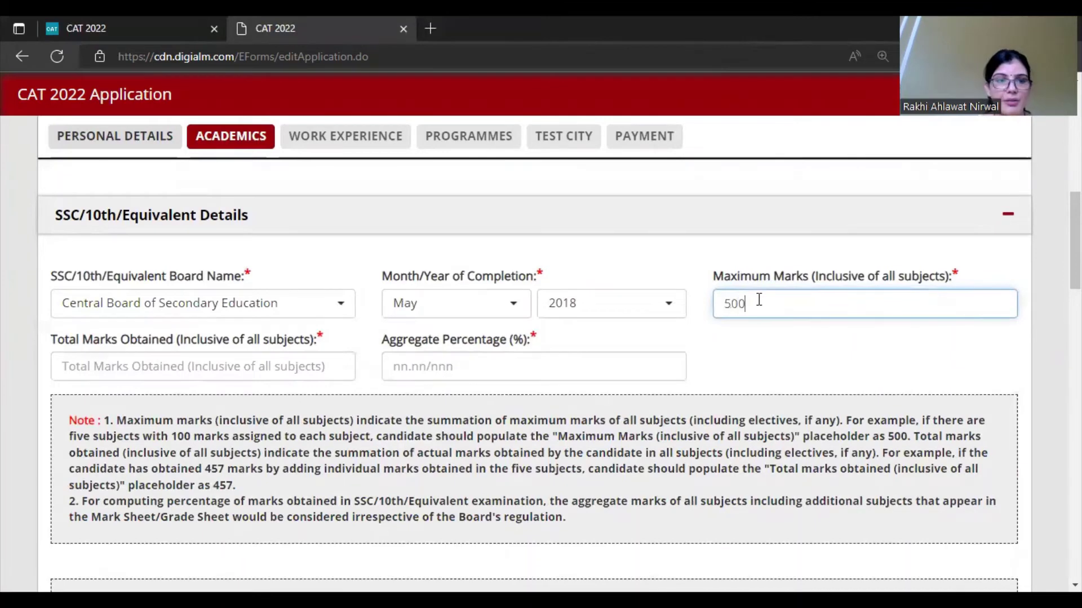
click(121, 366)
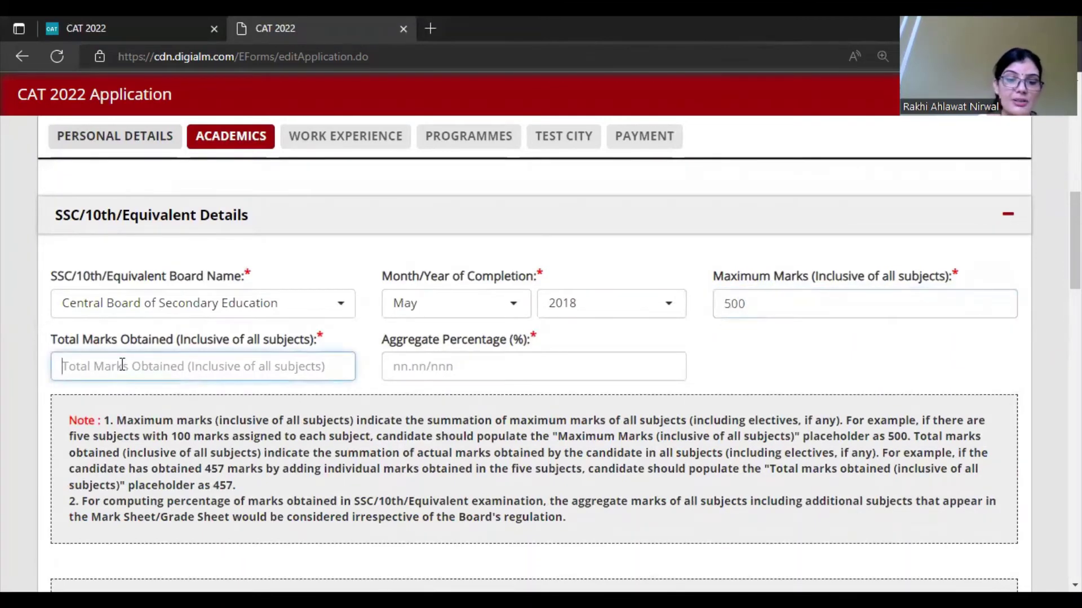
text(600)
click(426, 369)
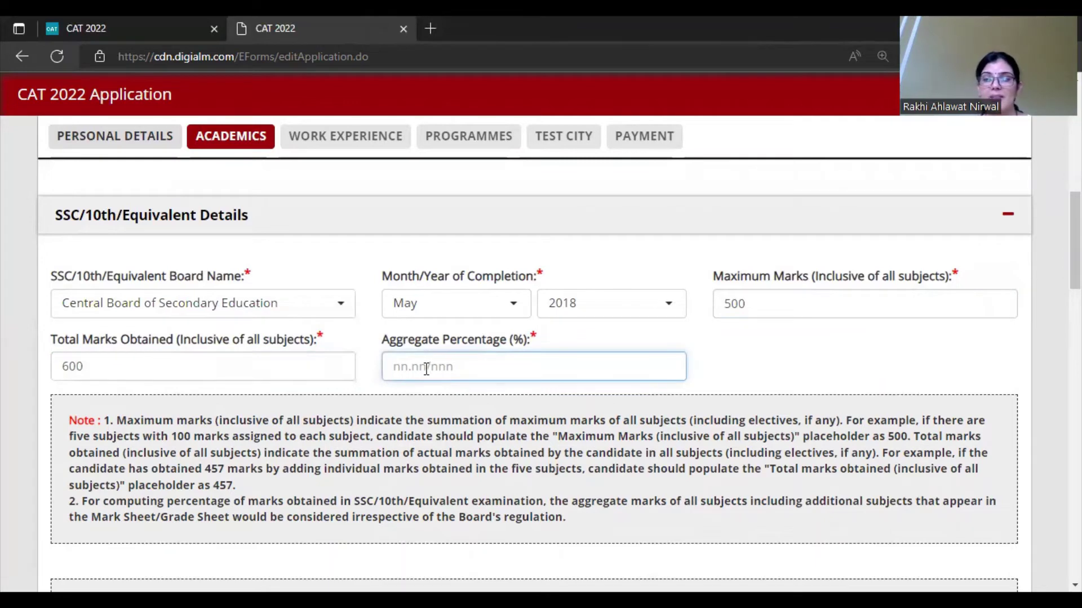
- Change 10th maximum marks to 480 with aggregate 80, then dismiss the marks validation warning
drag(751, 303, 709, 295)
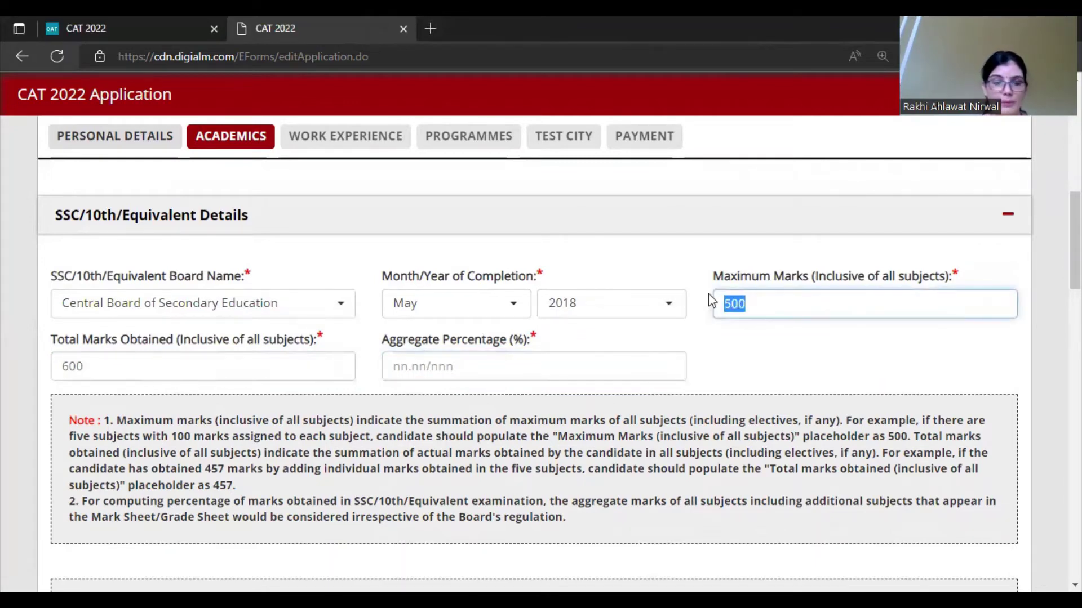
text(480)
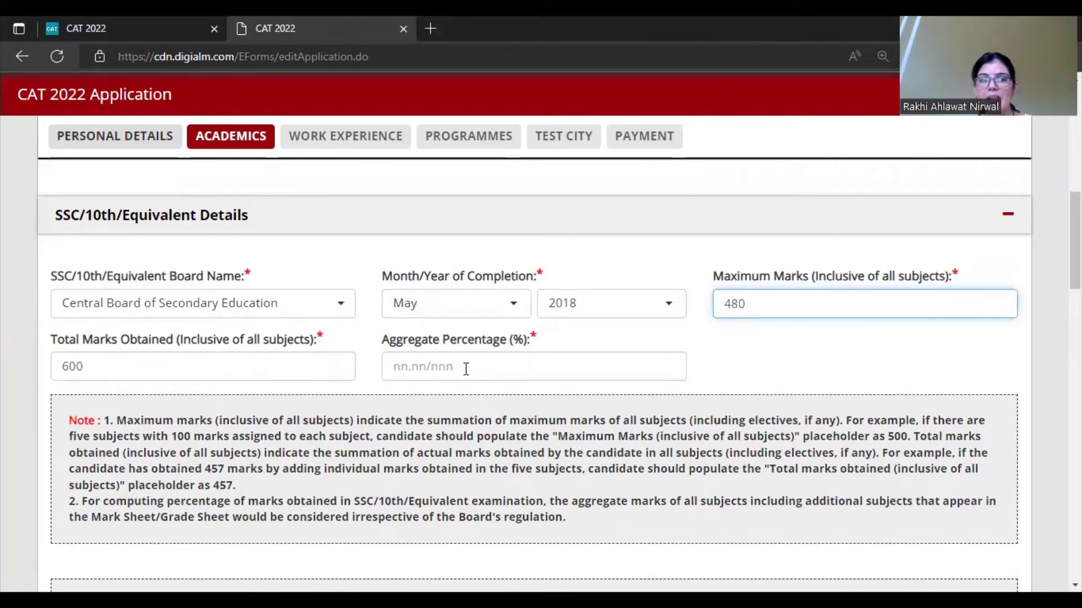
click(395, 369)
text(80)
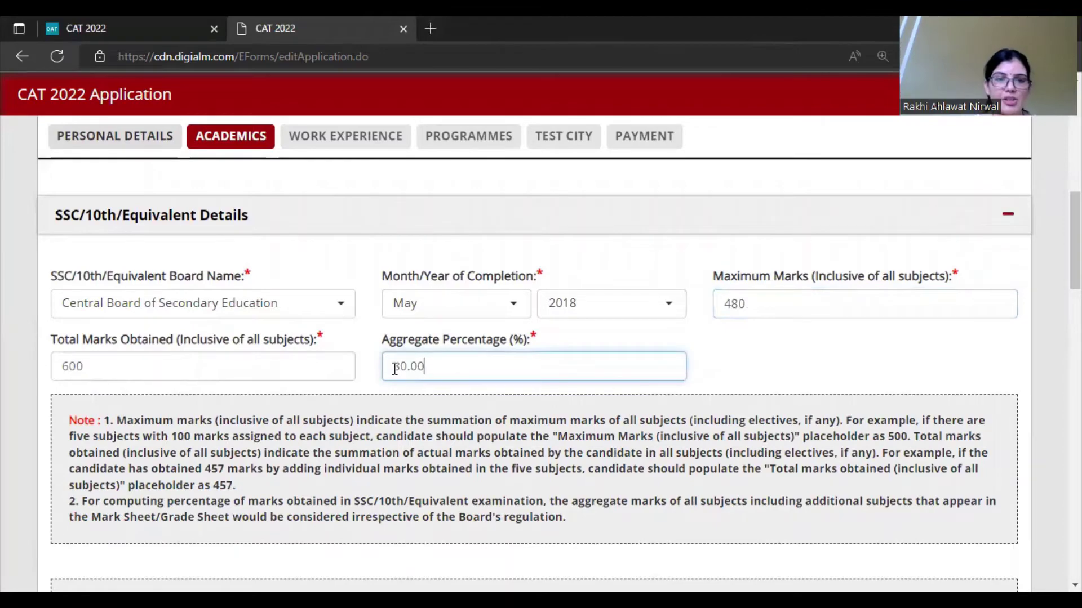
scroll(592, 253, down, 2)
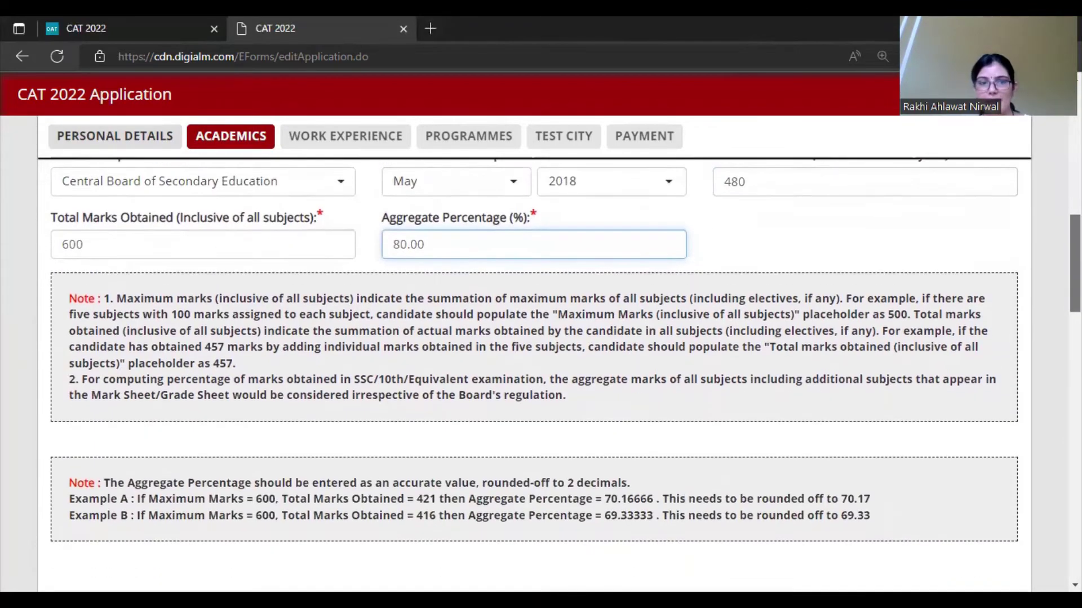
scroll(558, 371, down, 6)
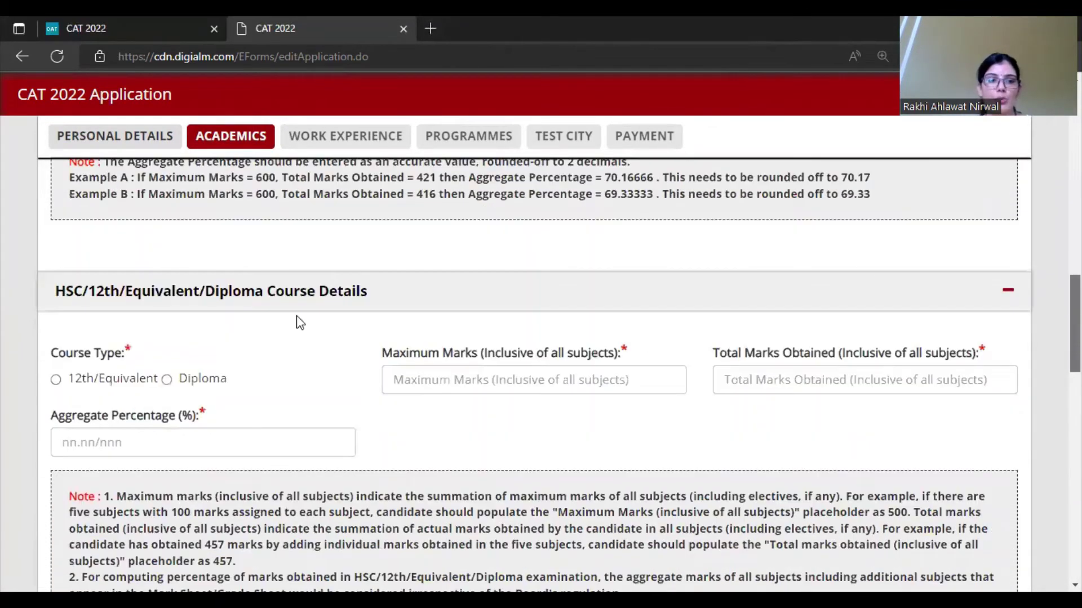
scroll(300, 322, down, 1)
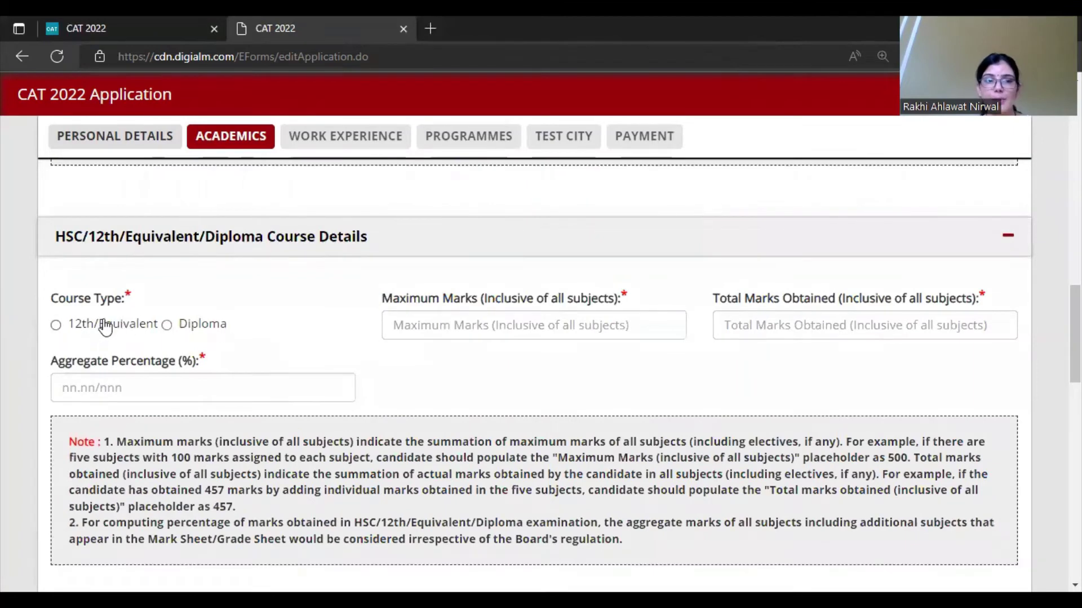
click(56, 325)
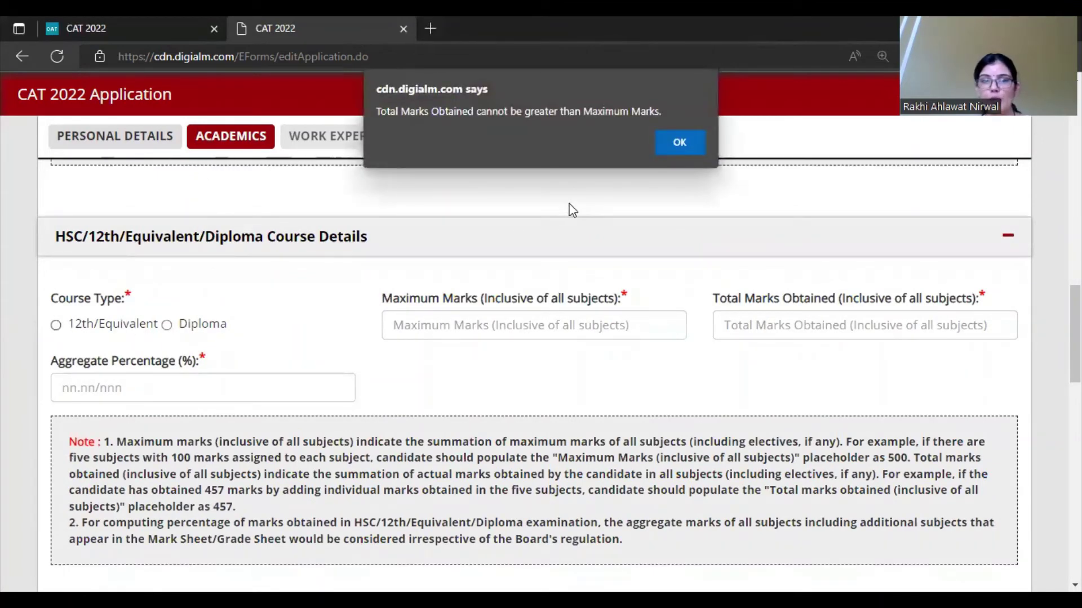
click(686, 141)
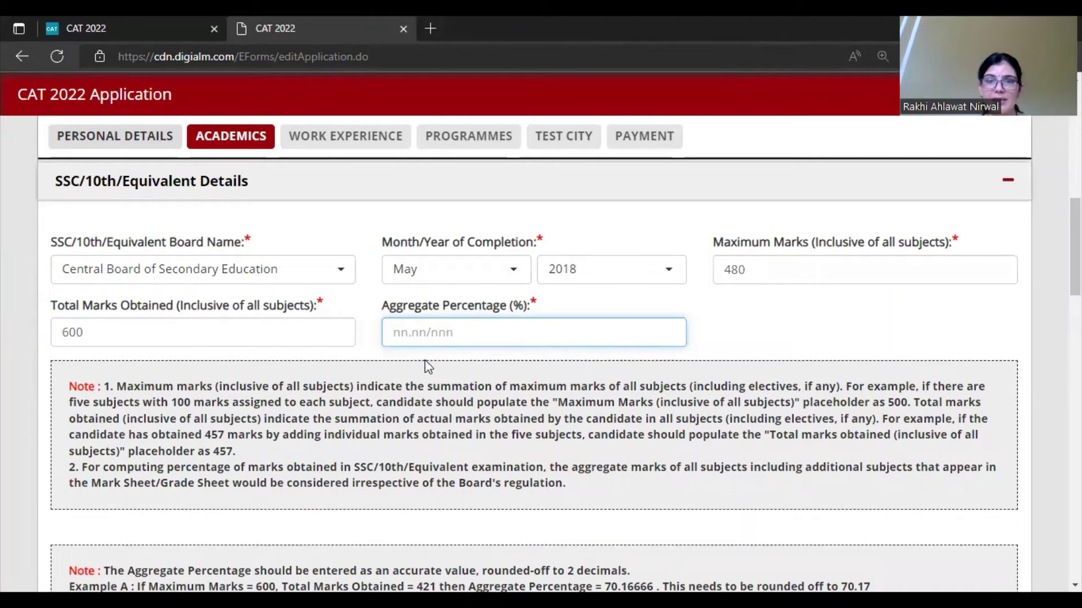
- Correct the 10th marks to maximum 600, obtained 480, aggregate 80.00
drag(785, 268, 721, 270)
text(600)
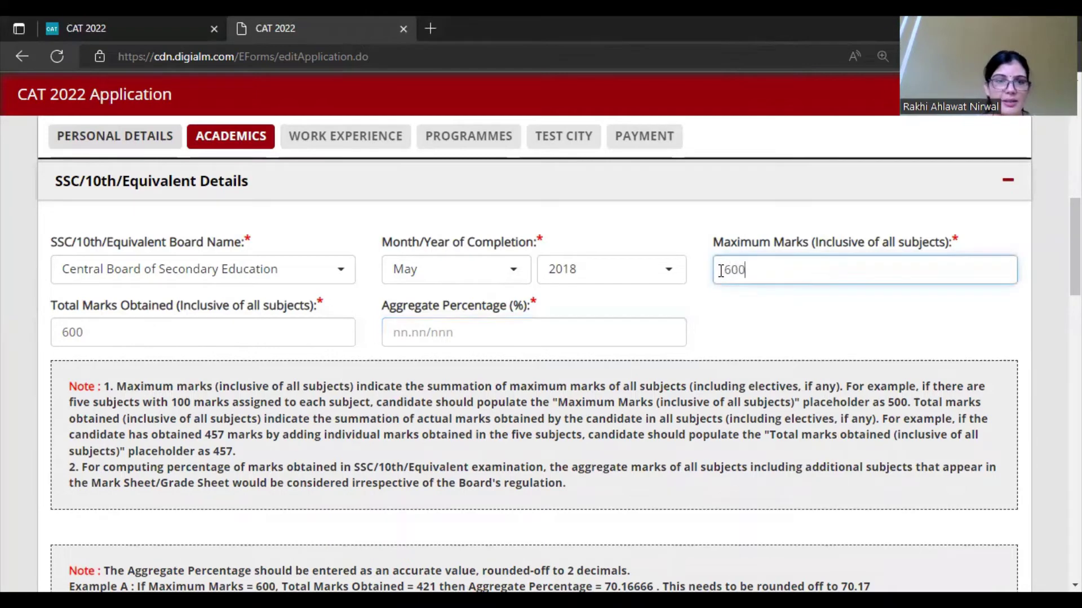
drag(102, 341, 3, 325)
text(480)
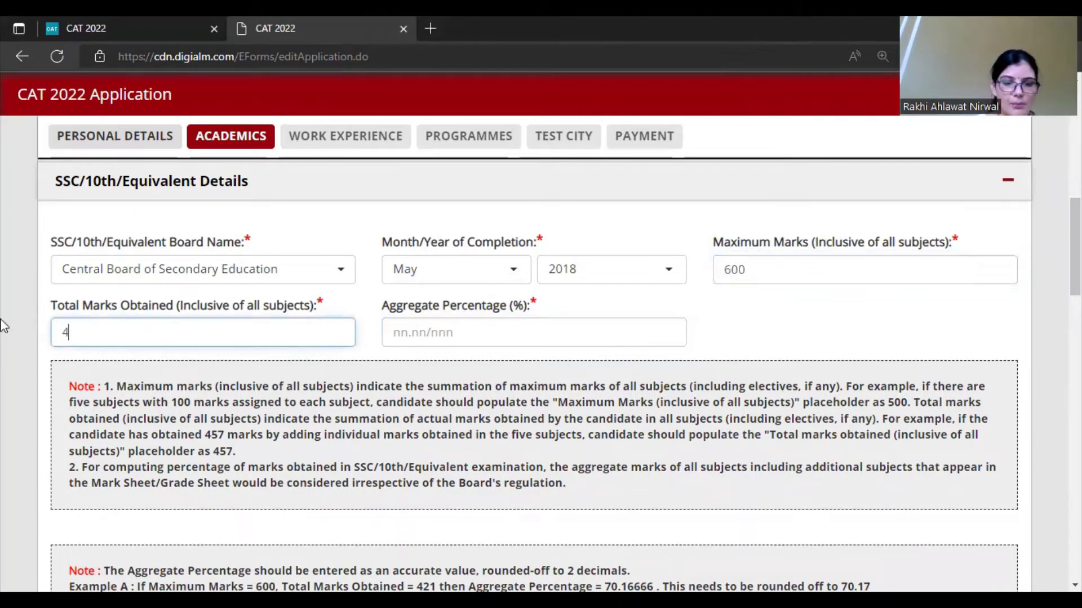
click(397, 333)
text(80)
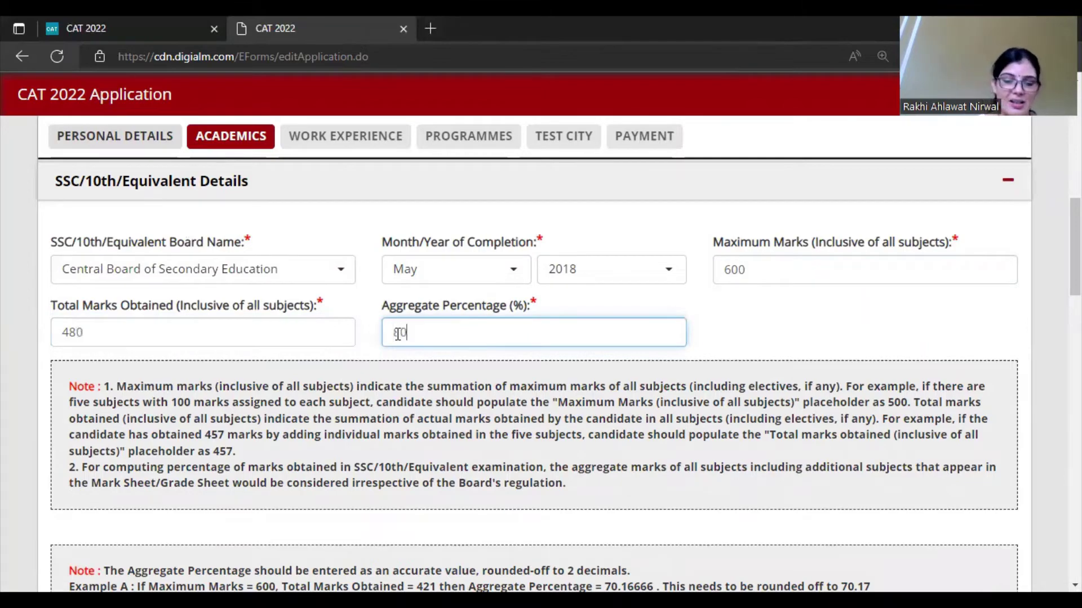
text(.00)
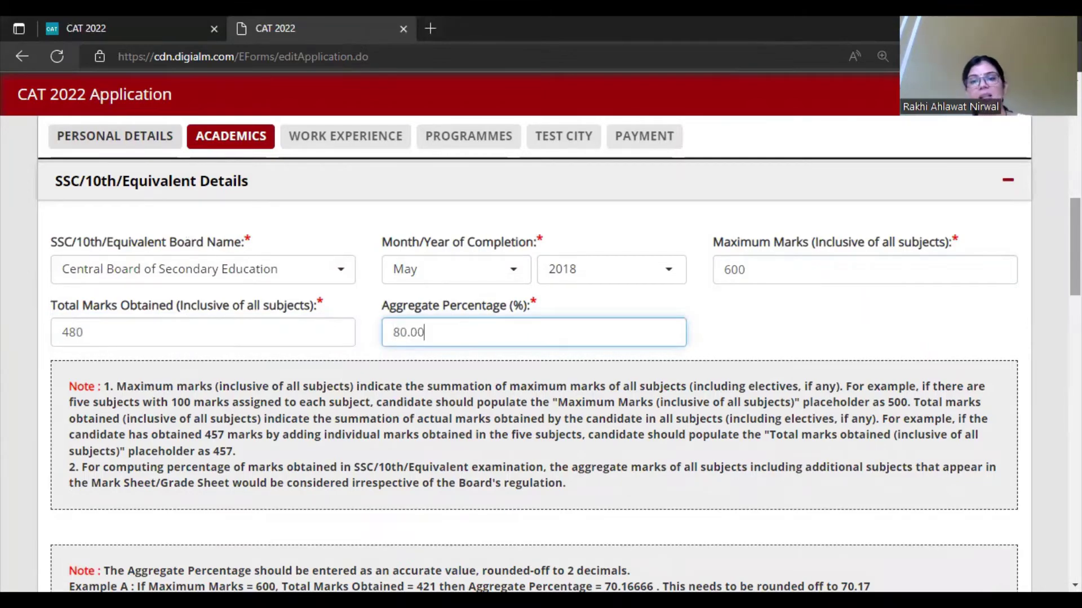
scroll(397, 334, down, 2)
scroll(425, 315, down, 6)
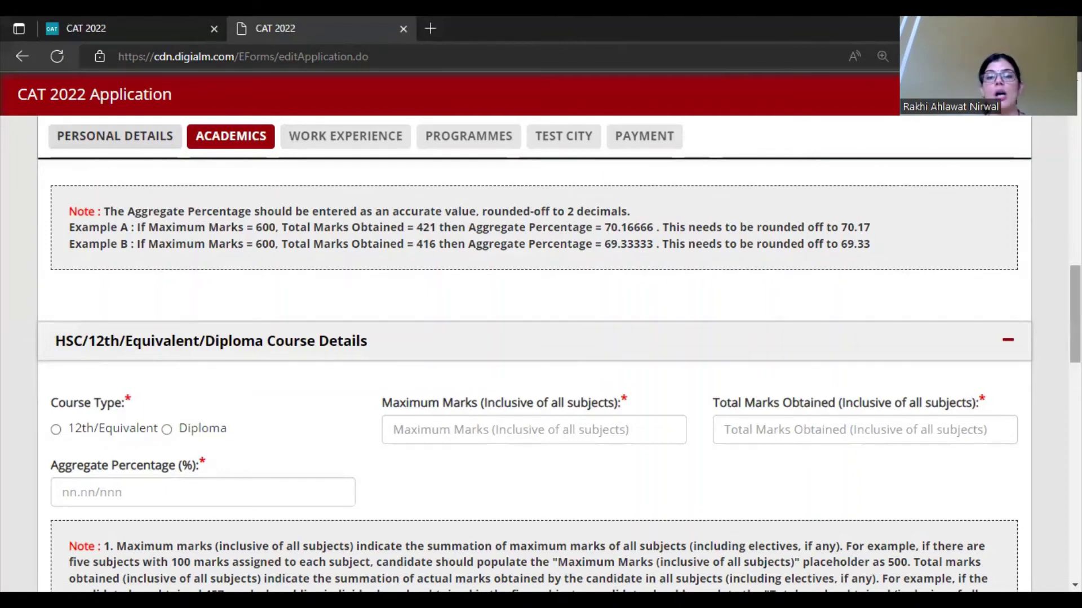
scroll(558, 383, down, 2)
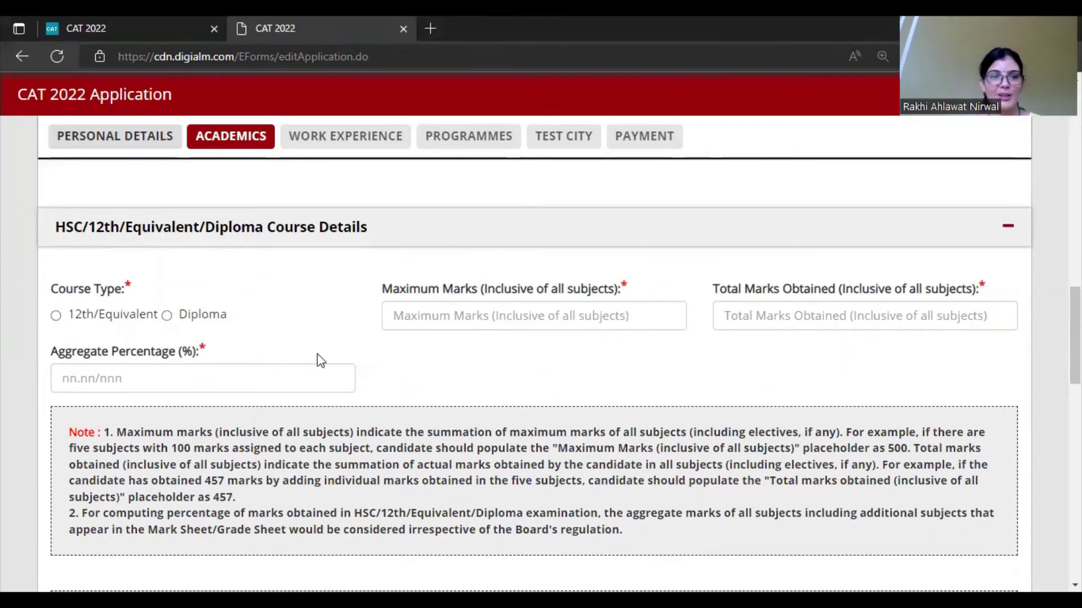
- Add 12th/Equivalent with board Central Board of Secondary Education, completed April 2020
click(56, 315)
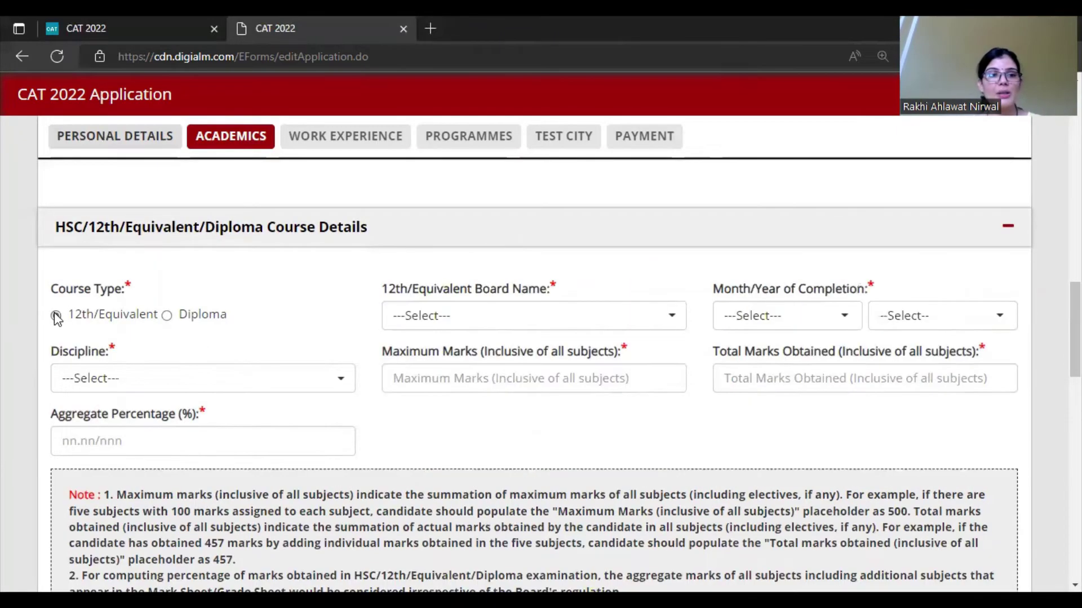
click(498, 328)
text(CENT)
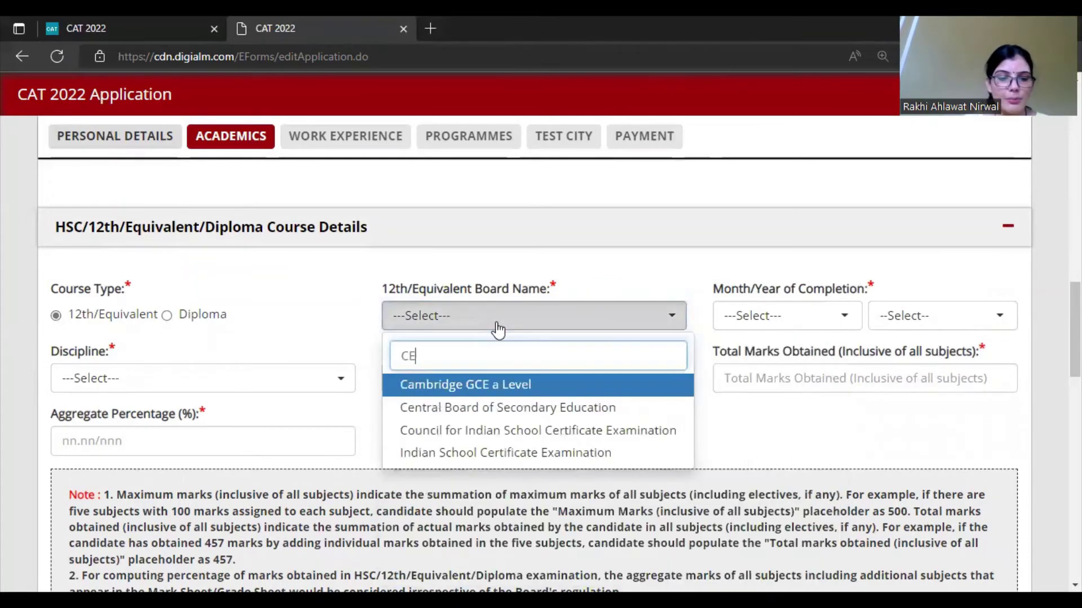
click(520, 389)
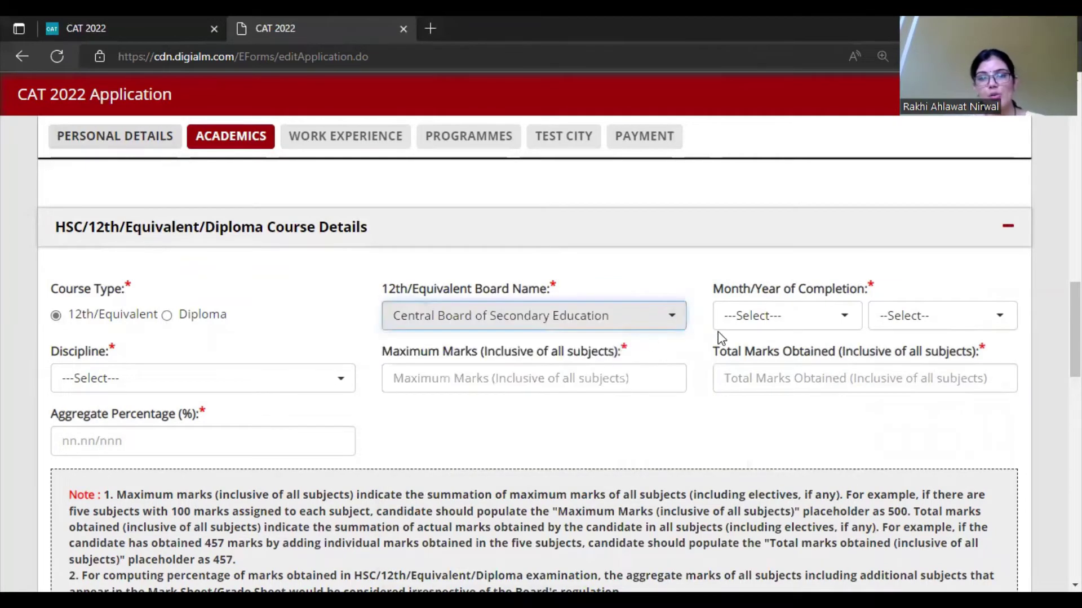
click(766, 327)
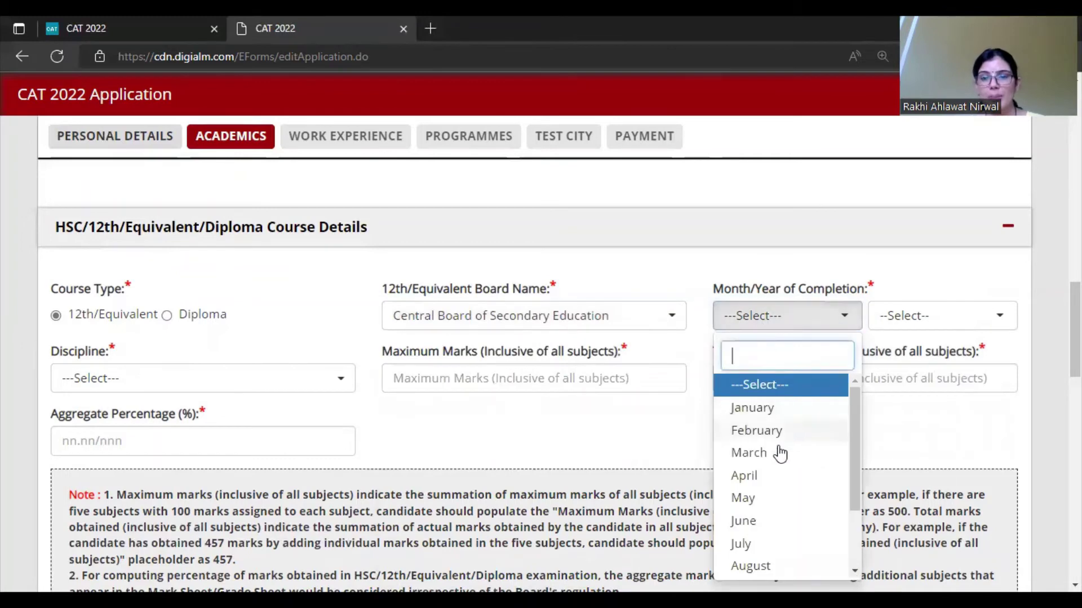
click(767, 477)
click(918, 327)
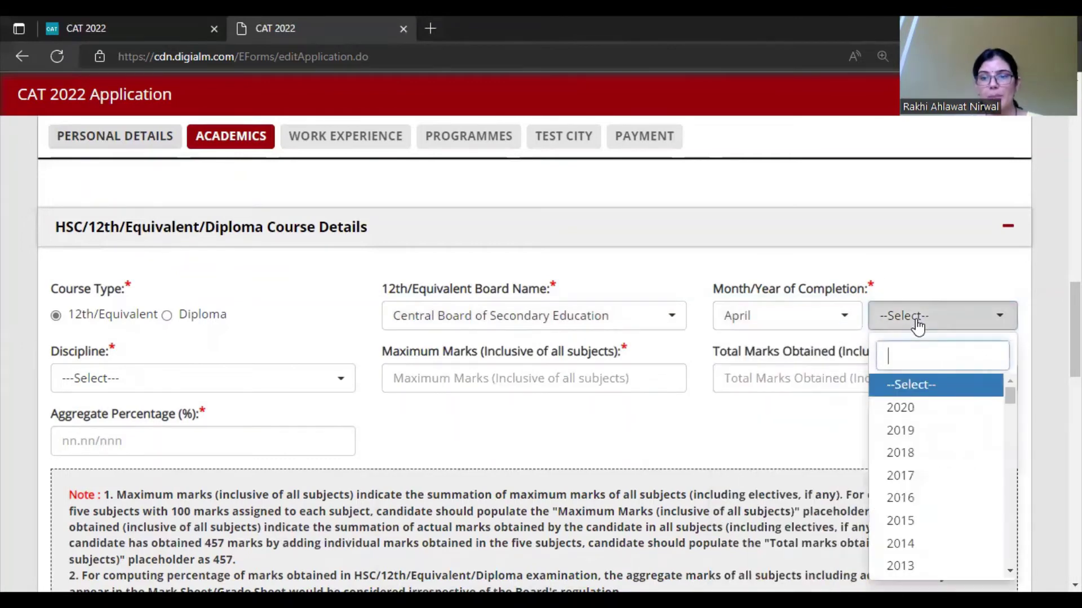
click(936, 408)
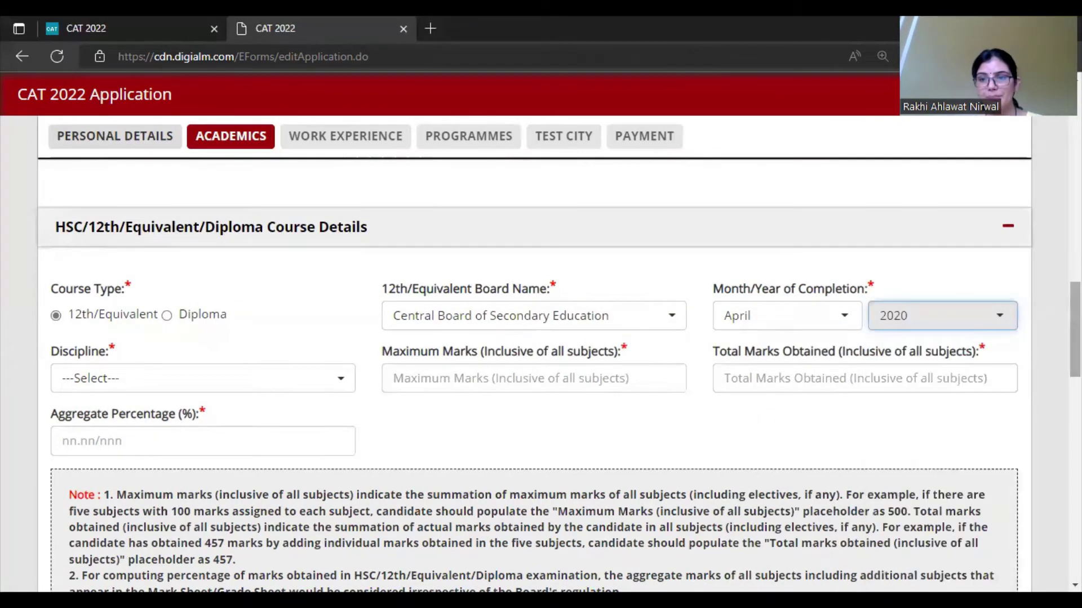
- Set the 12th discipline to Science
scroll(954, 413, up, 5)
scroll(303, 342, up, 5)
scroll(303, 342, down, 10)
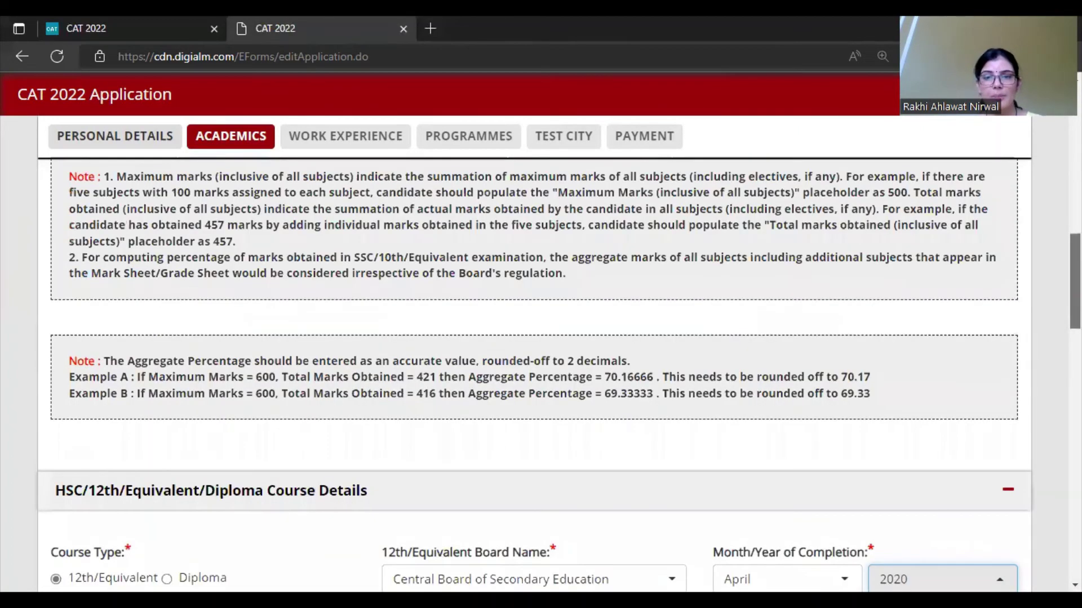
click(303, 342)
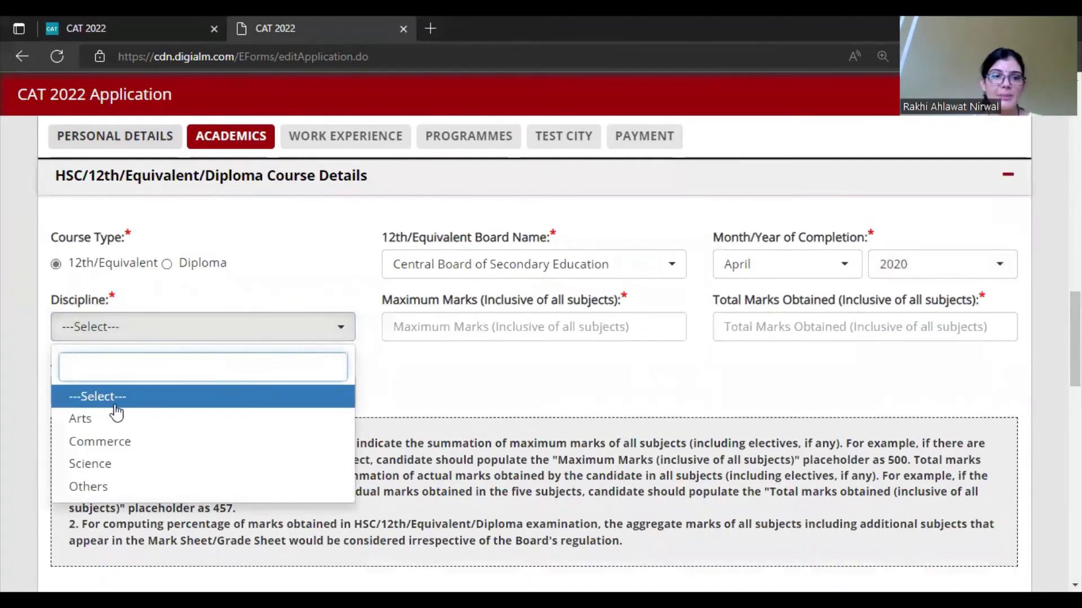
click(97, 463)
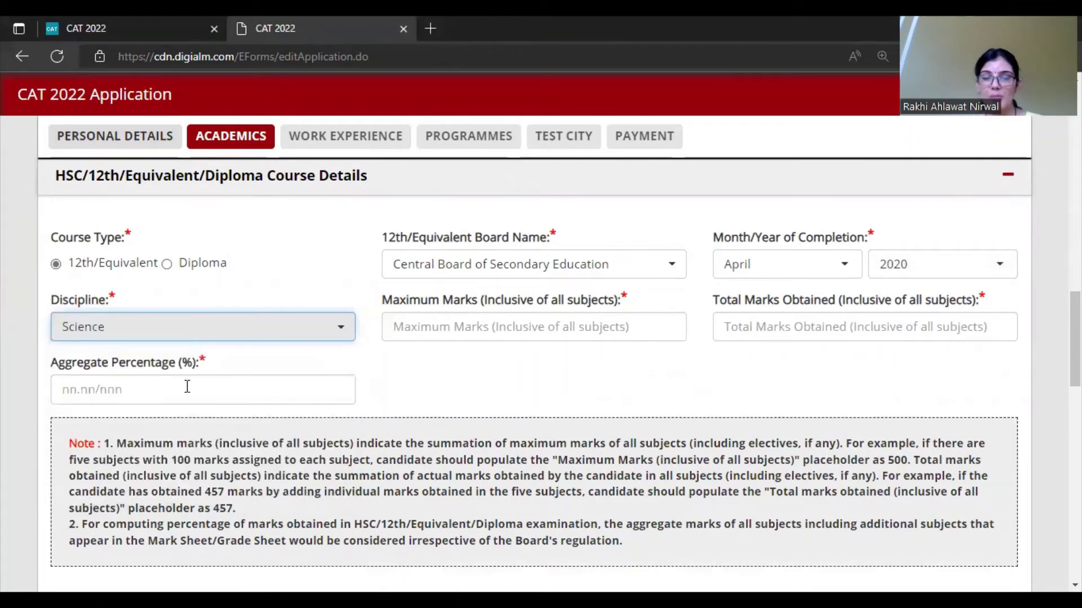
- Enter 12th maximum marks 500, marks obtained 450 and aggregate percentage 90.00
click(494, 327)
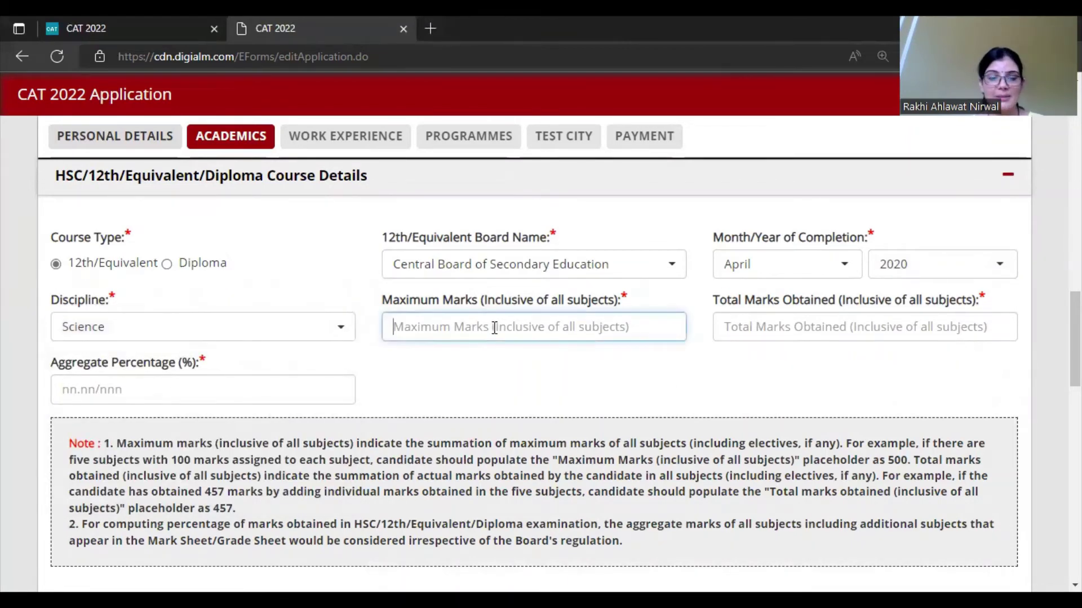
text(500)
click(757, 332)
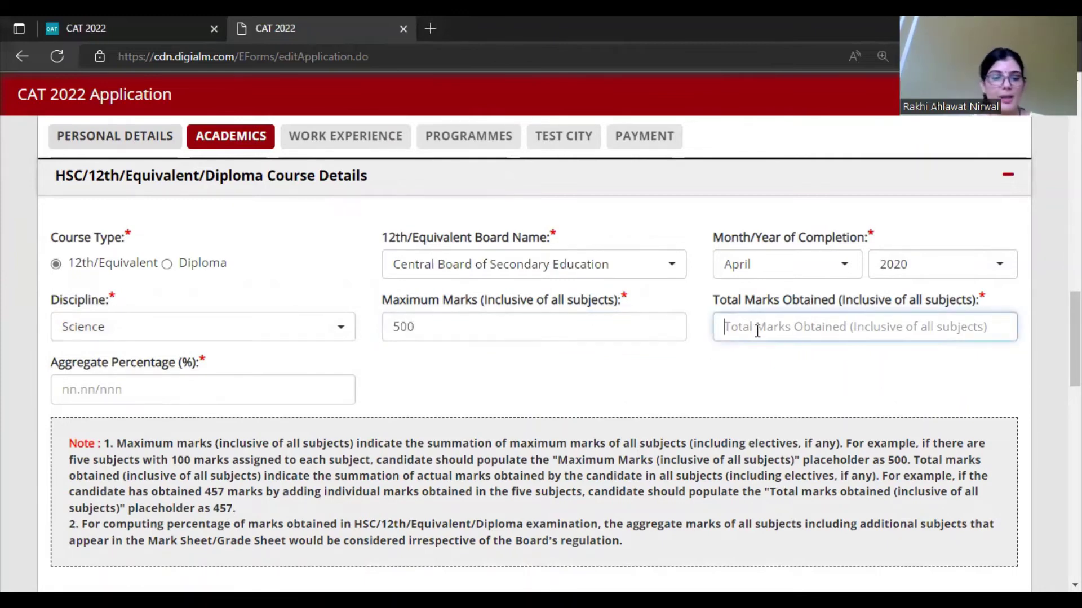
text(450)
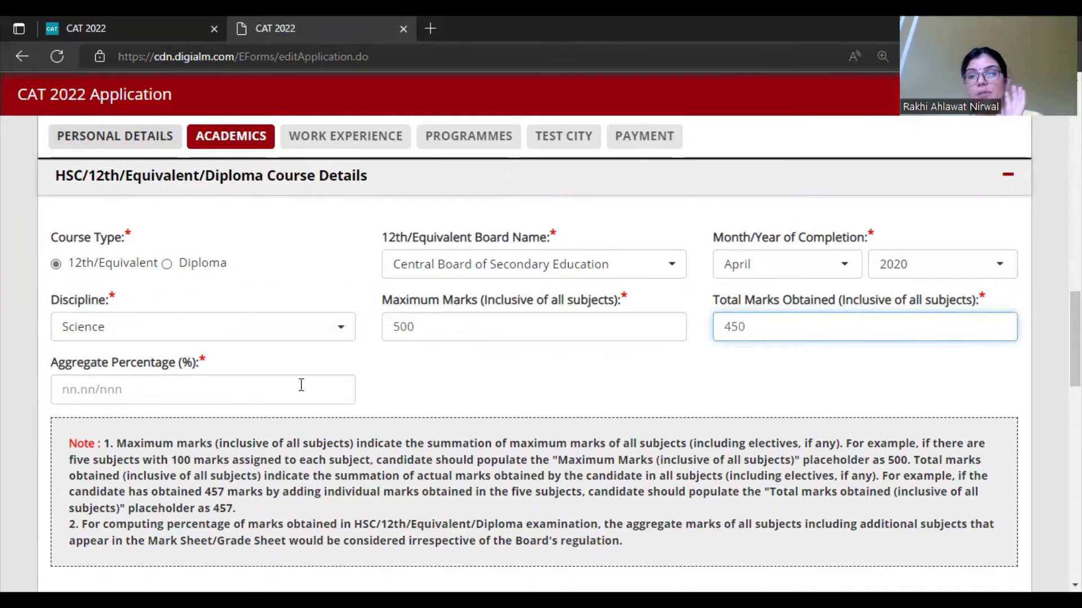
click(58, 396)
text(90.00)
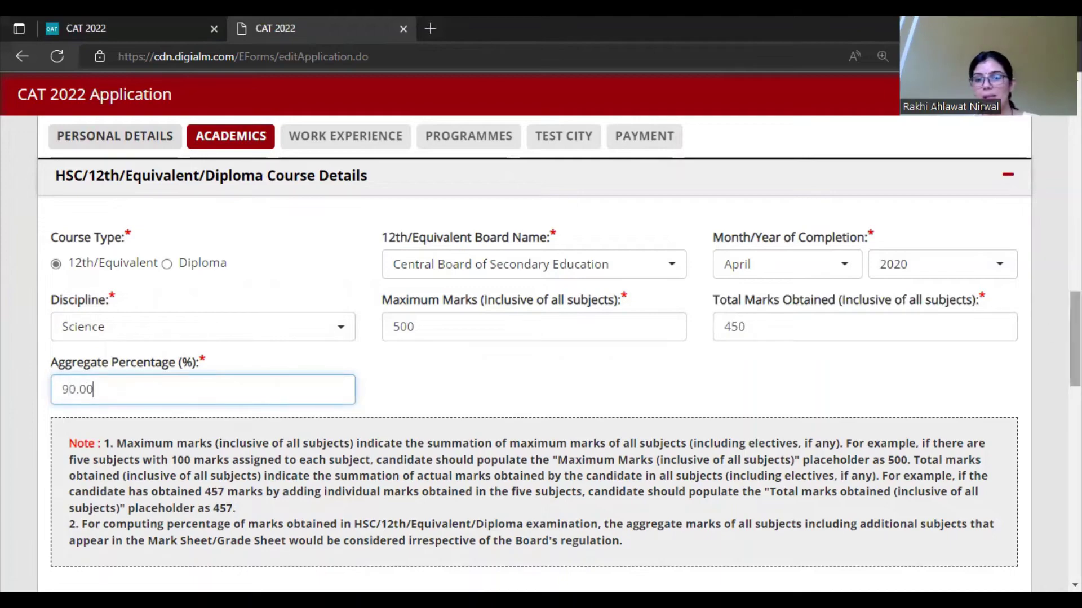
scroll(1075, 338, down, 1)
scroll(694, 297, down, 3)
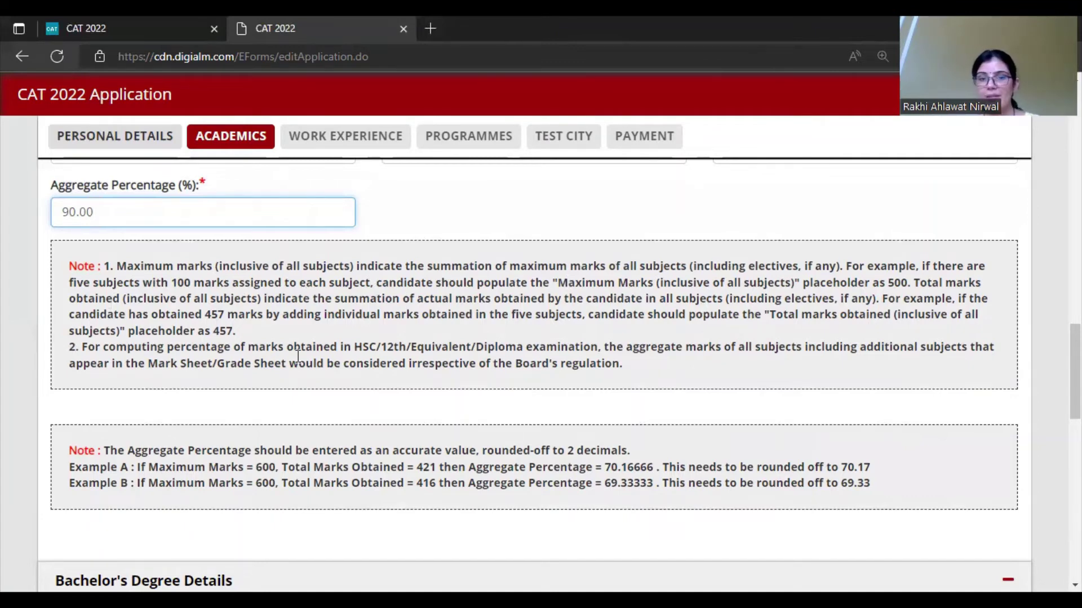
- Answer Yes to being in the final year of the Bachelor's degree
drag(1075, 372, 1075, 414)
scroll(398, 405, down, 1)
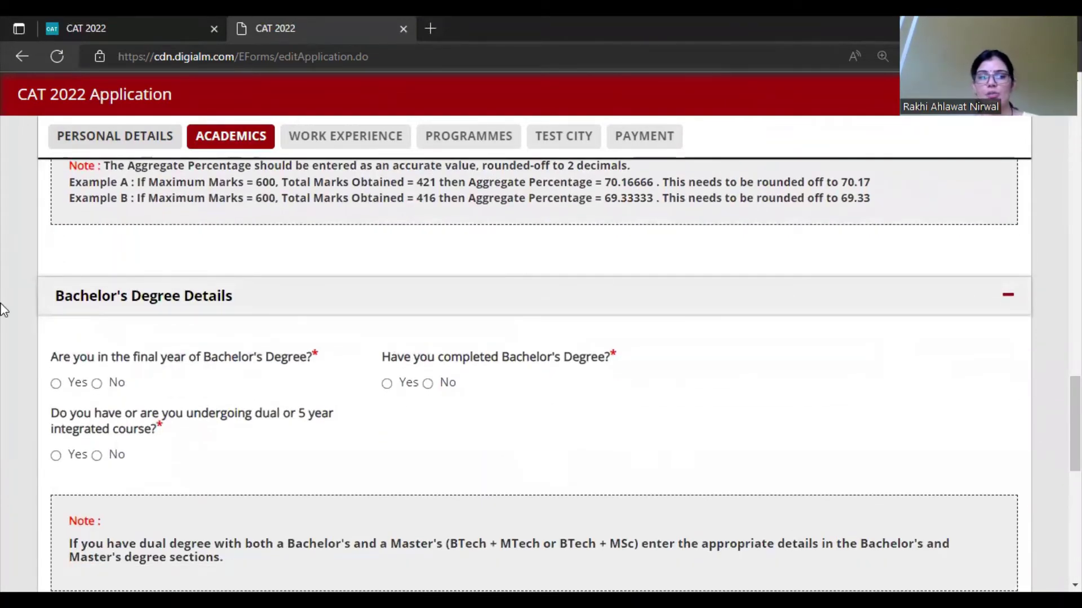
click(57, 384)
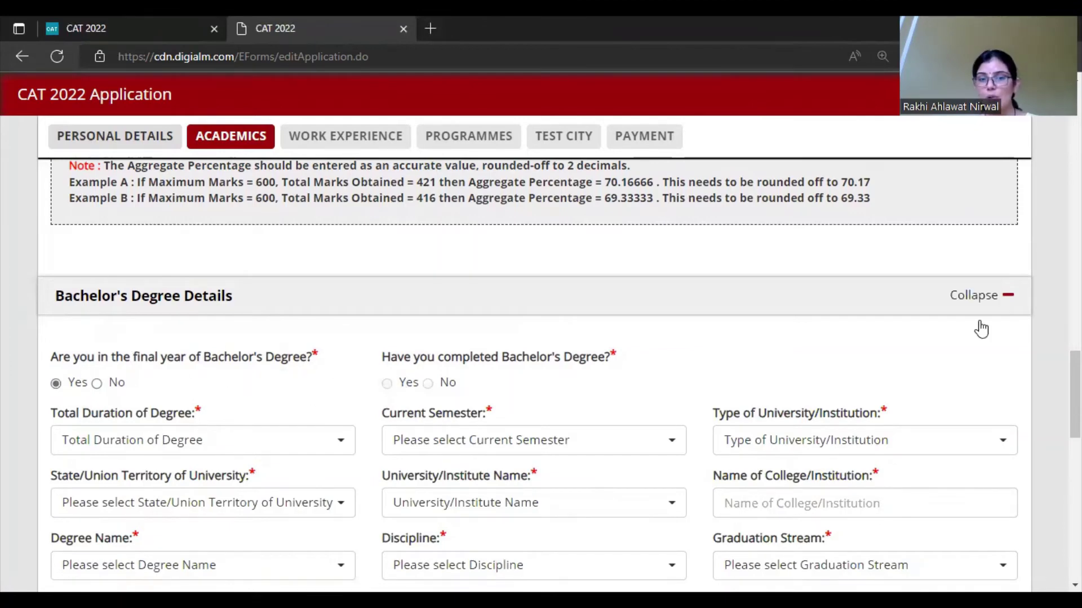
scroll(580, 306, down, 3)
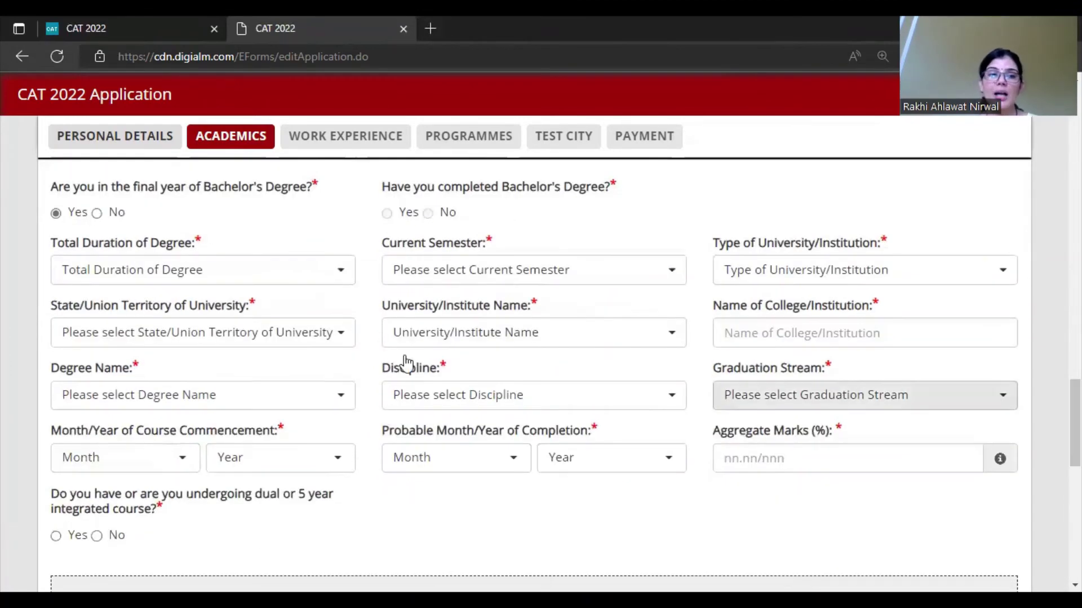
- Set degree duration 3 Years, current semester Semester-5 and university type Central University
click(202, 280)
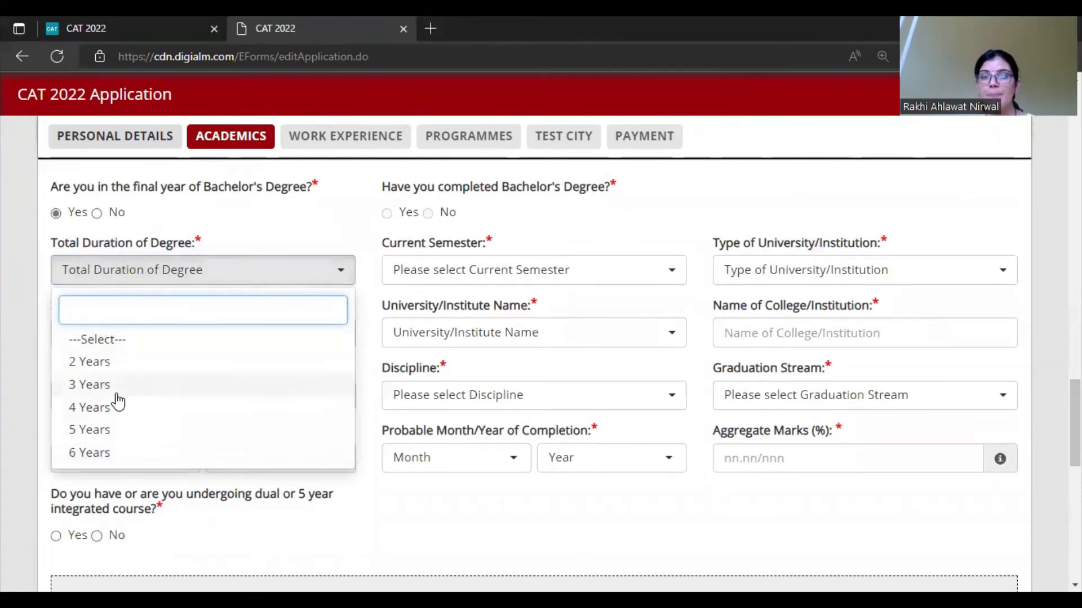
click(117, 394)
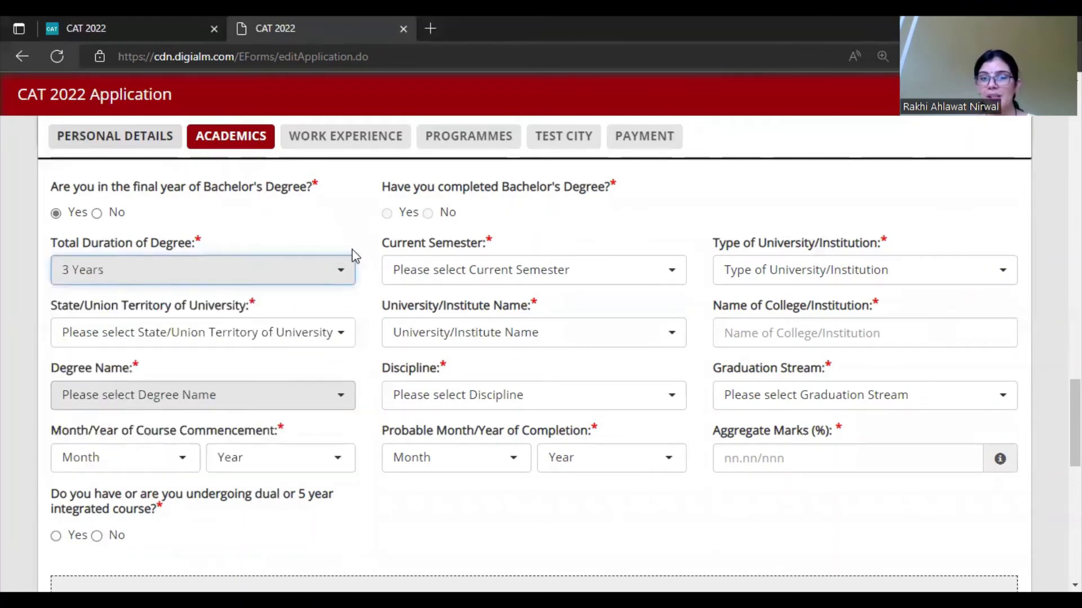
click(482, 276)
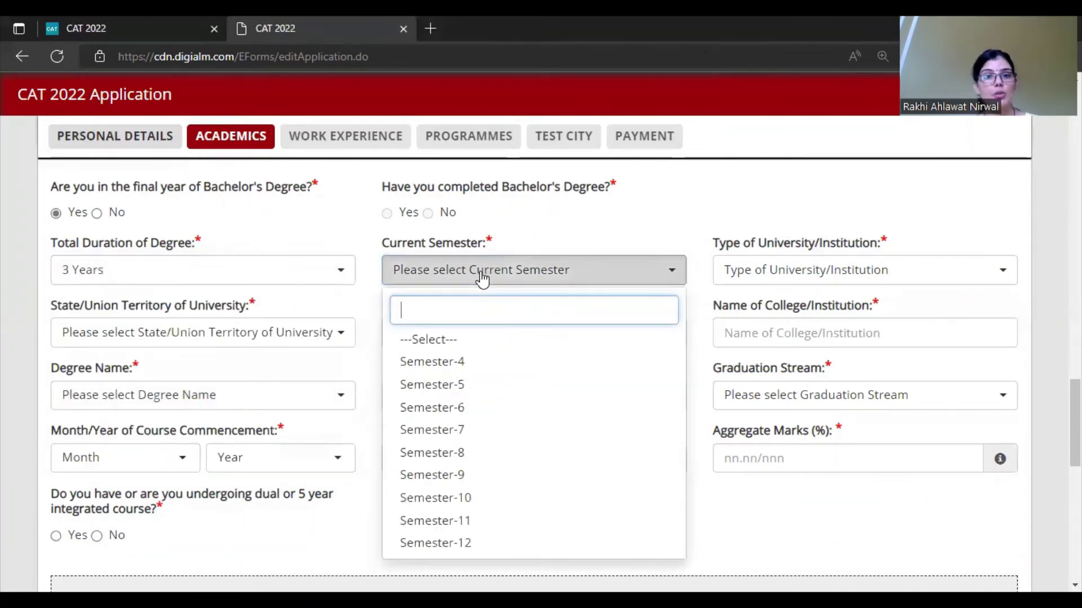
click(454, 385)
click(824, 276)
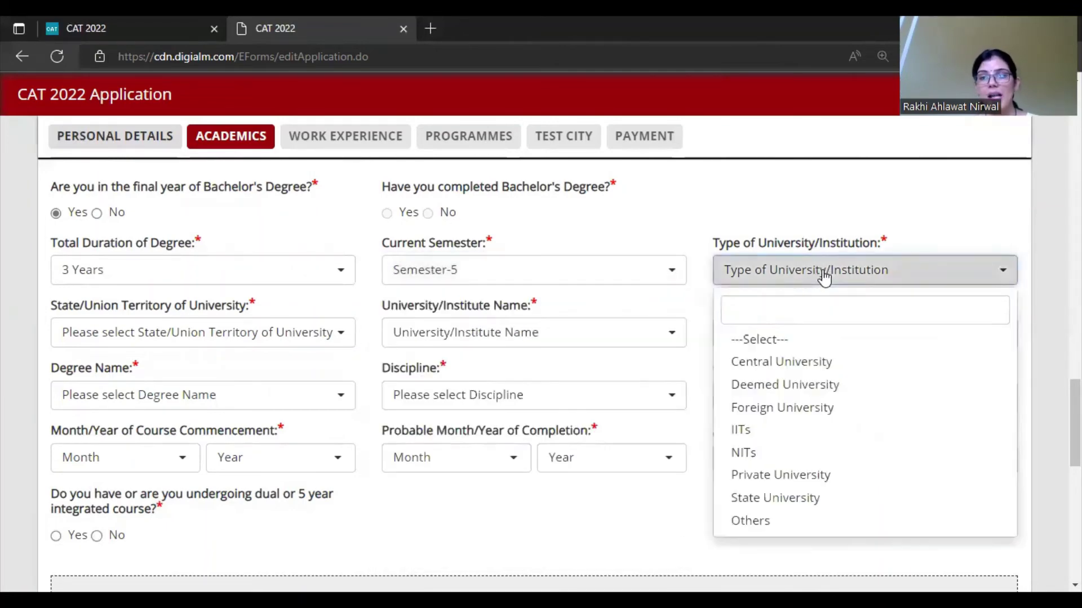
click(768, 360)
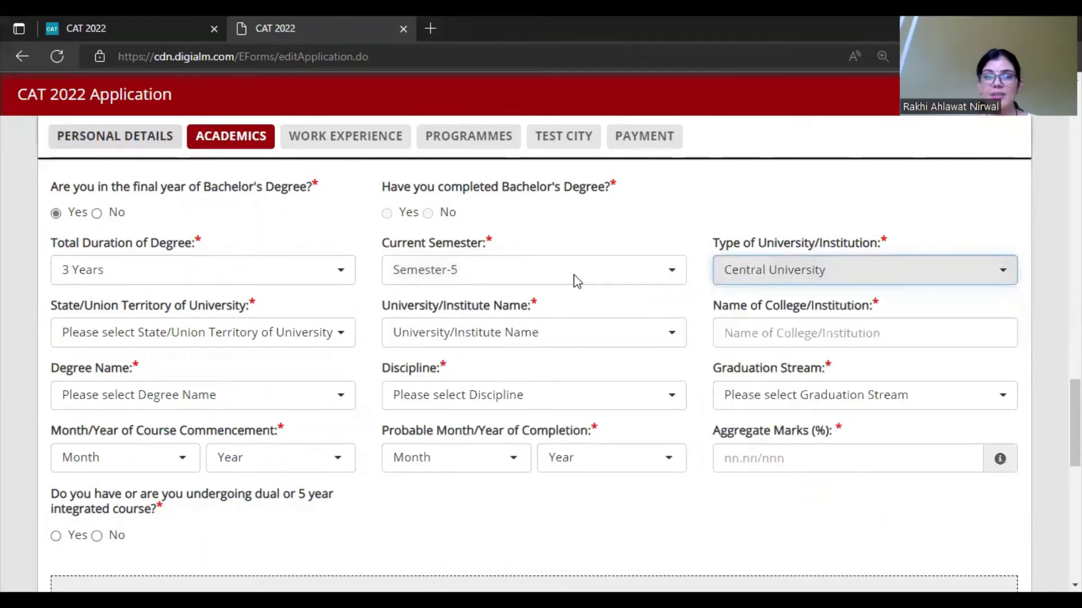
- Choose Uttar Pradesh, Allahabad Agricultural Institute, and enter college name XYZ COLLEGE
click(241, 340)
text(UTT)
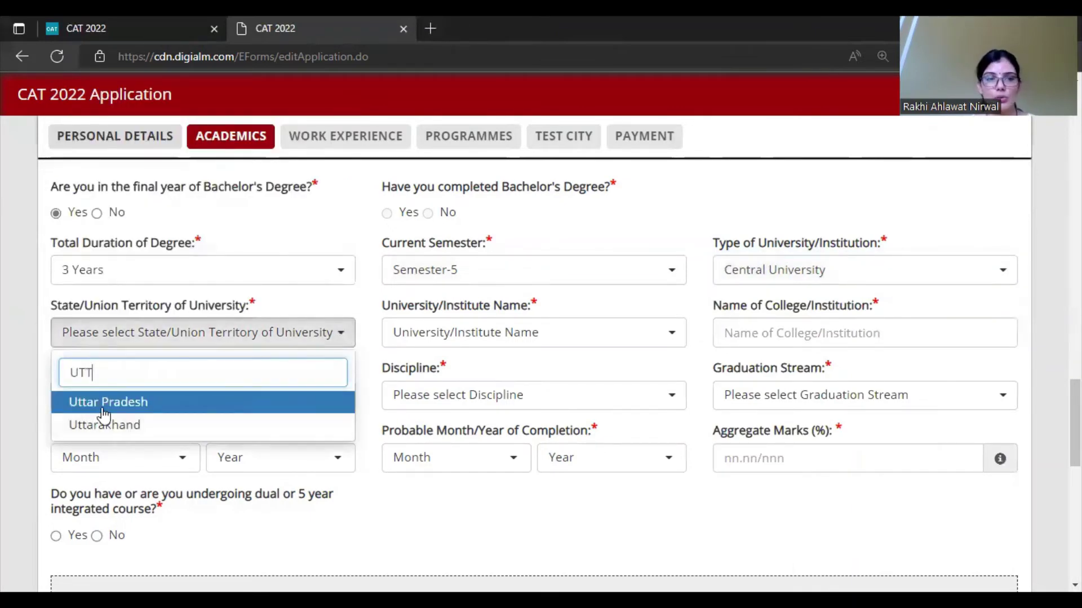
click(113, 405)
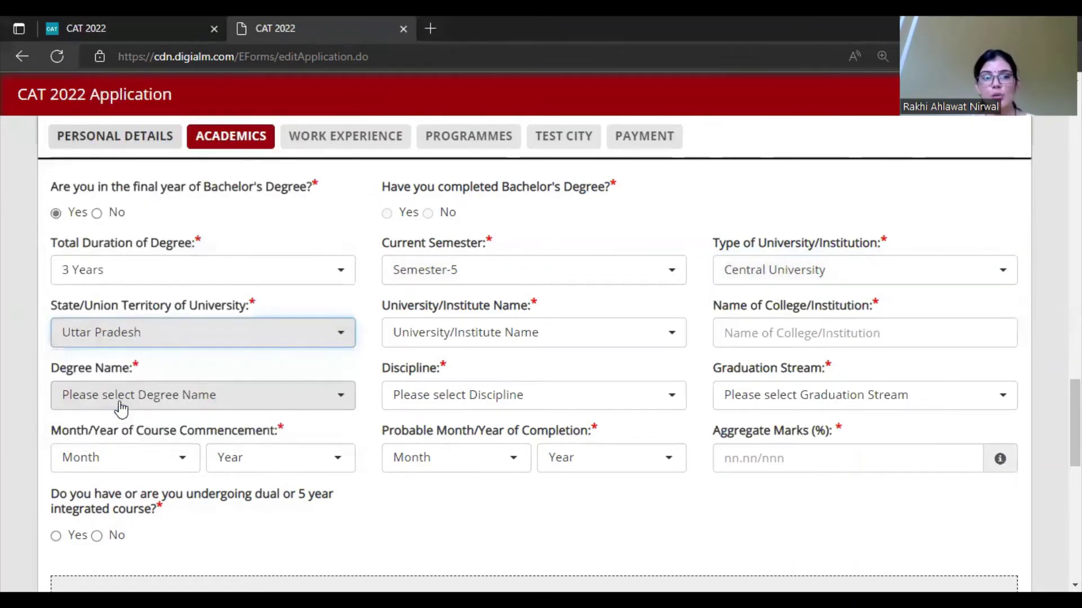
click(482, 338)
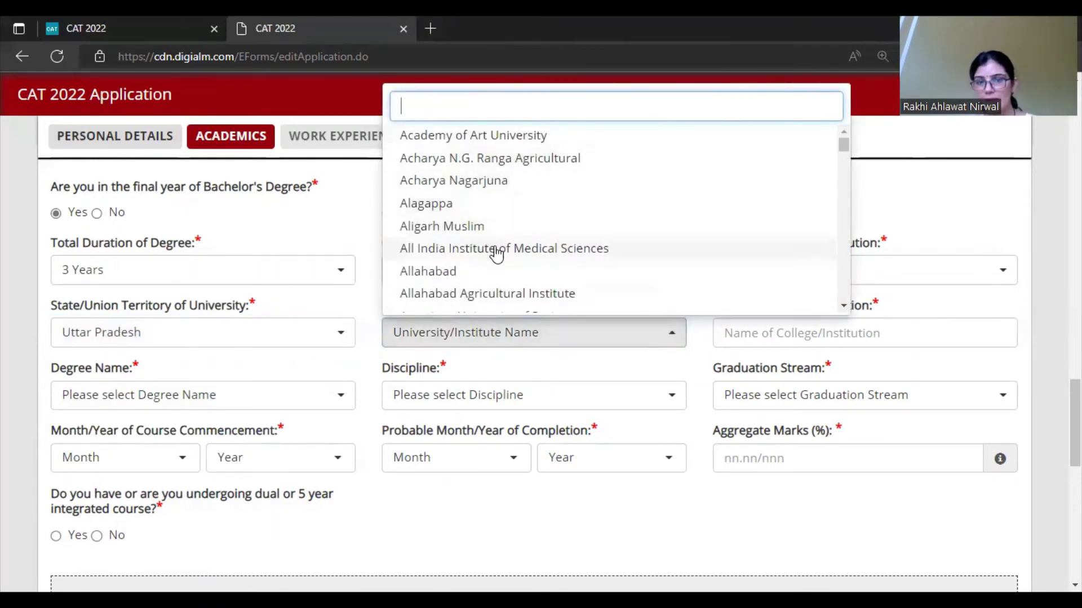
click(483, 294)
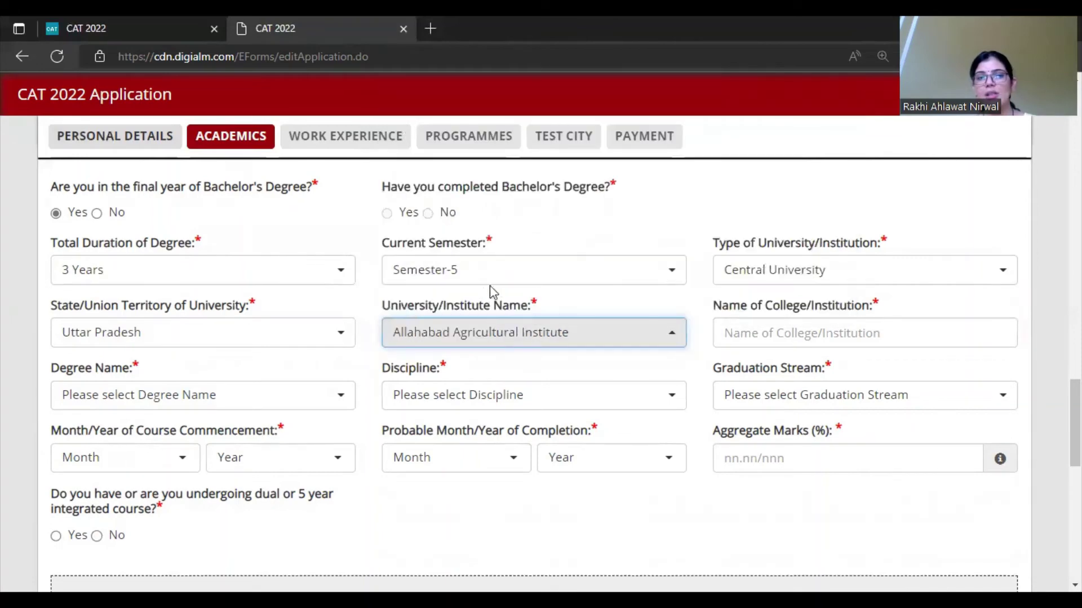
click(843, 335)
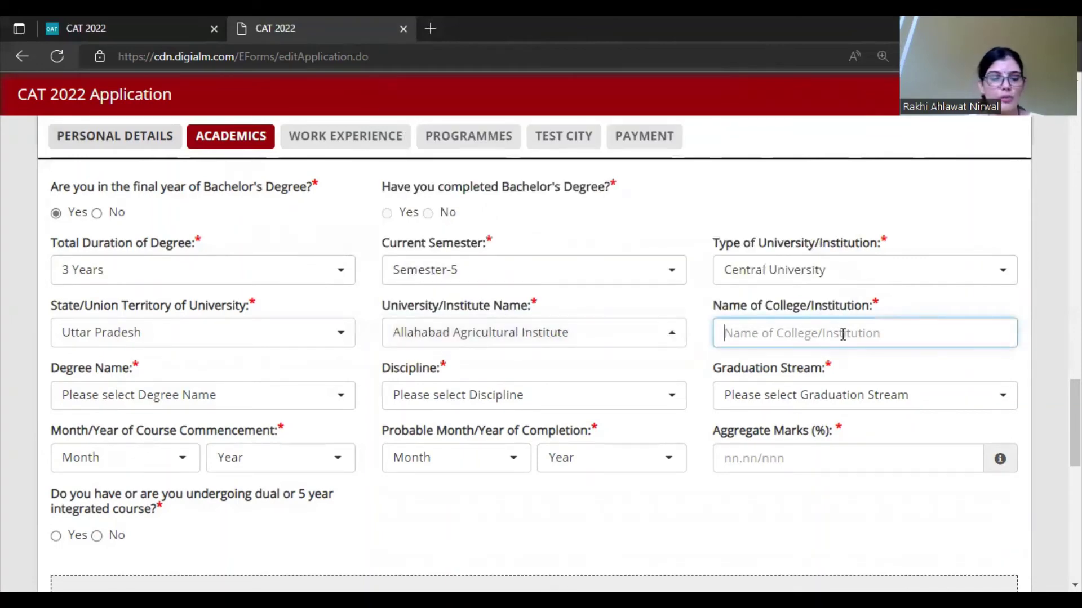
text(XYZ COLLEGE)
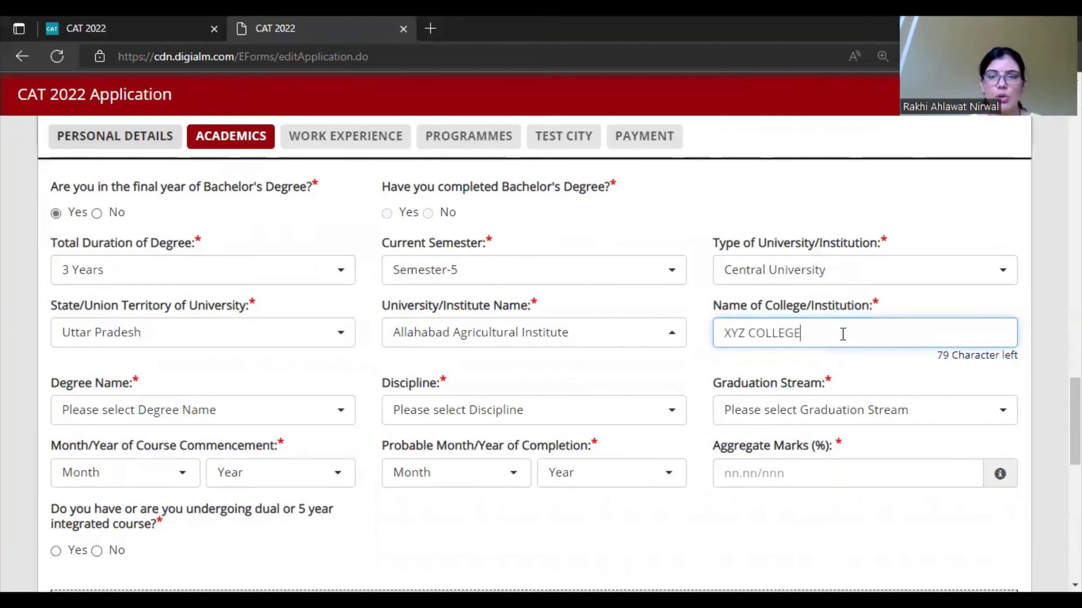
- Set degree BA - Bachelor of Arts, discipline Accessories Design, stream Non Engineering
scroll(454, 374, down, 2)
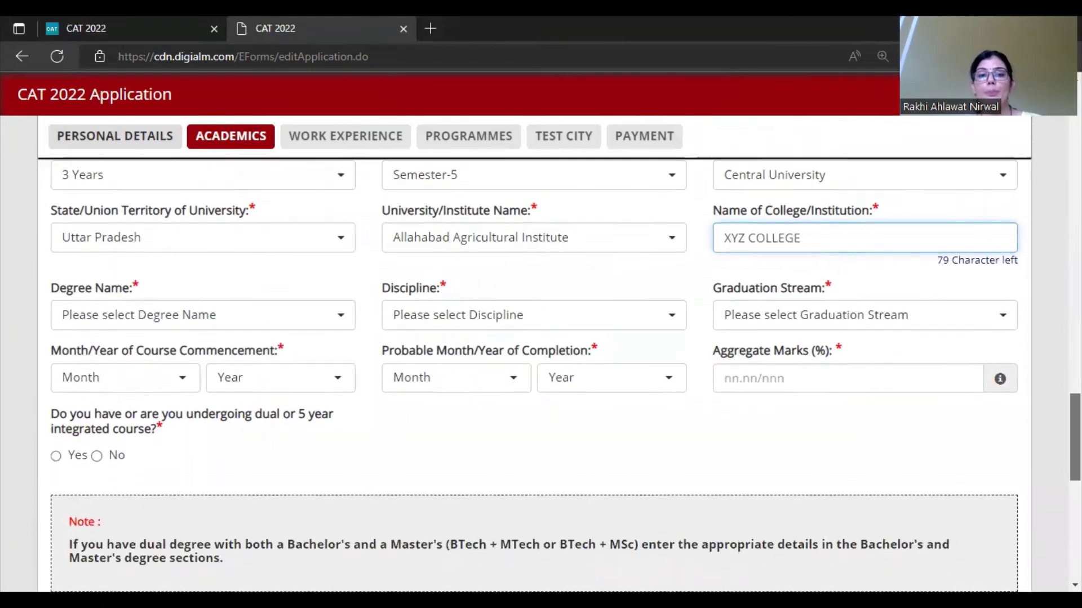
click(197, 312)
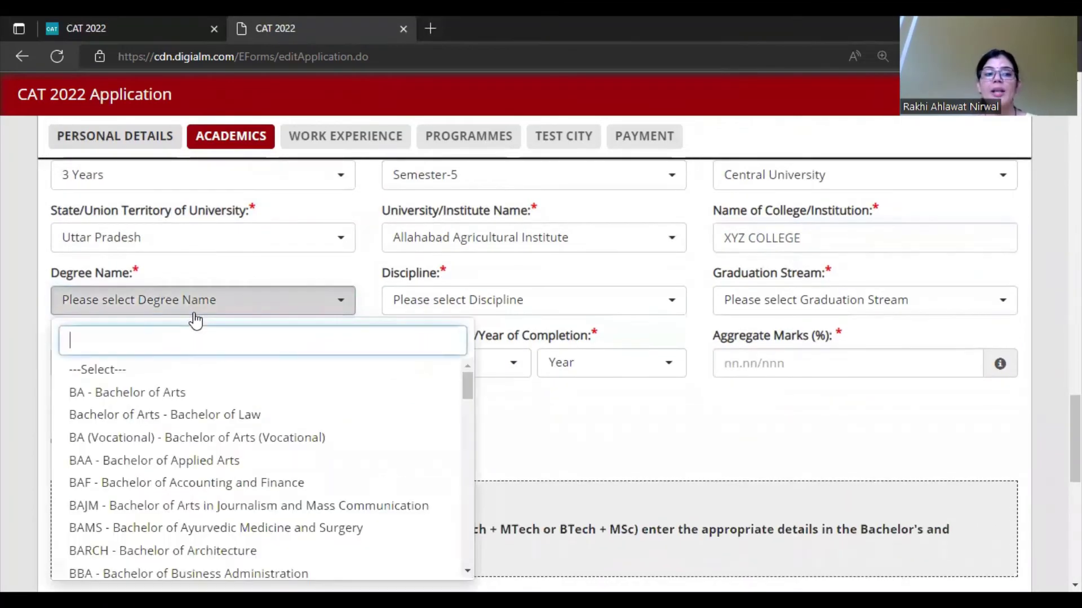
click(177, 394)
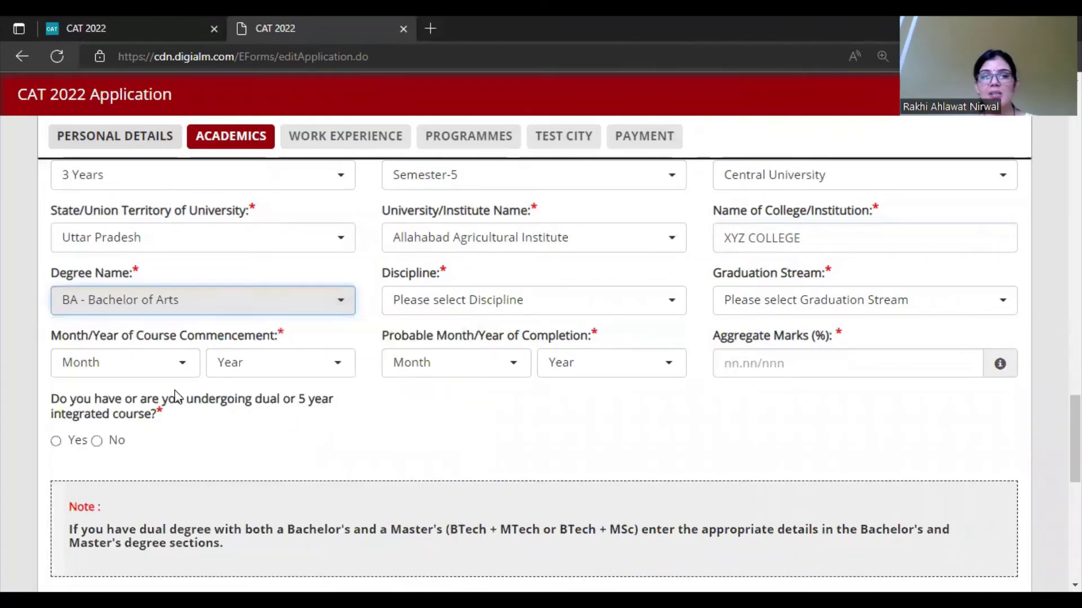
click(458, 308)
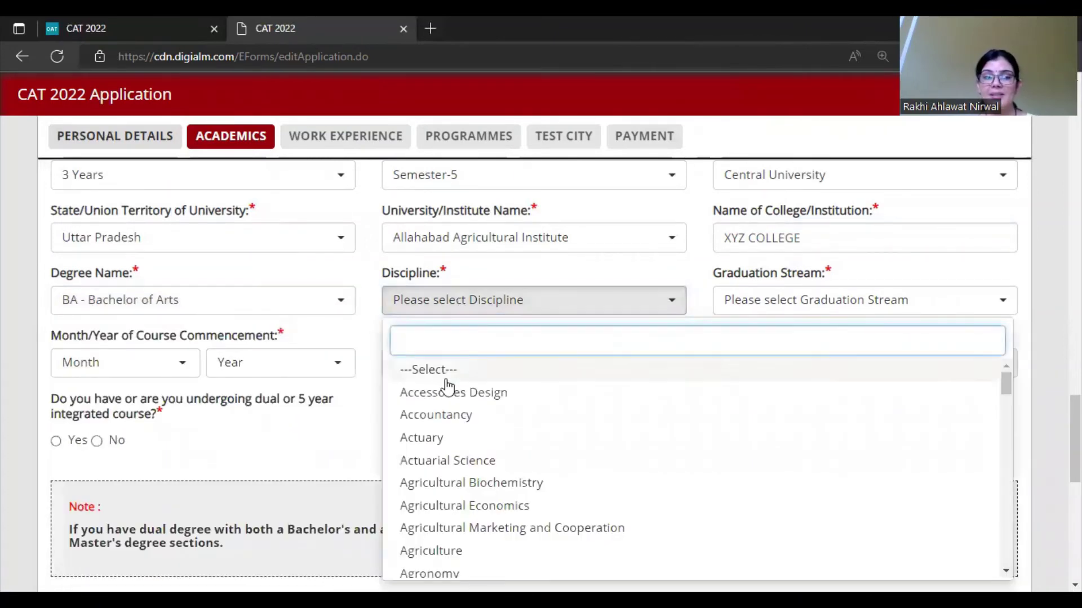
click(456, 397)
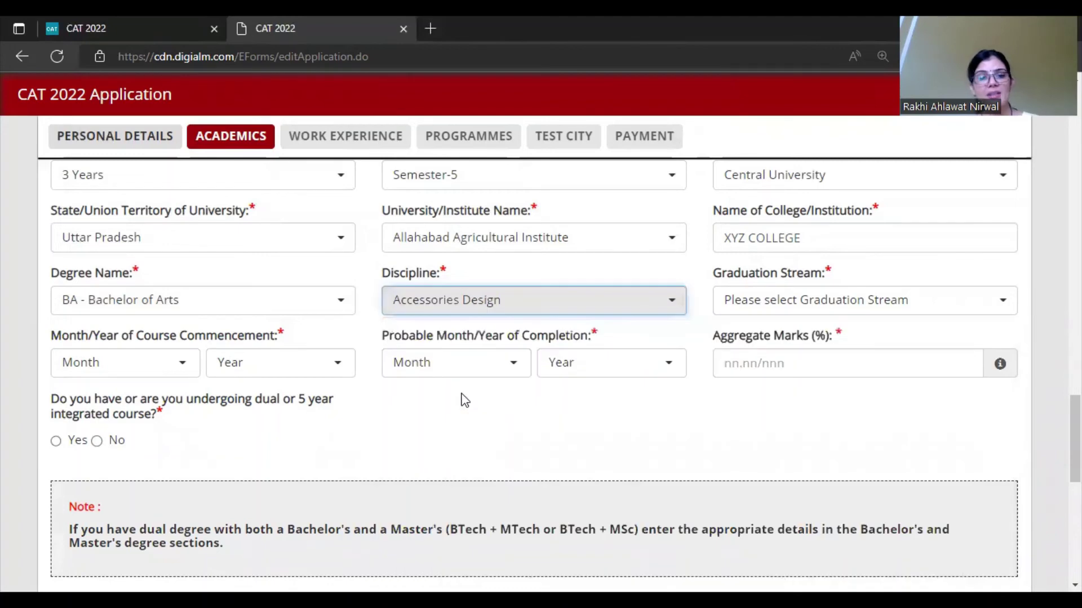
click(809, 310)
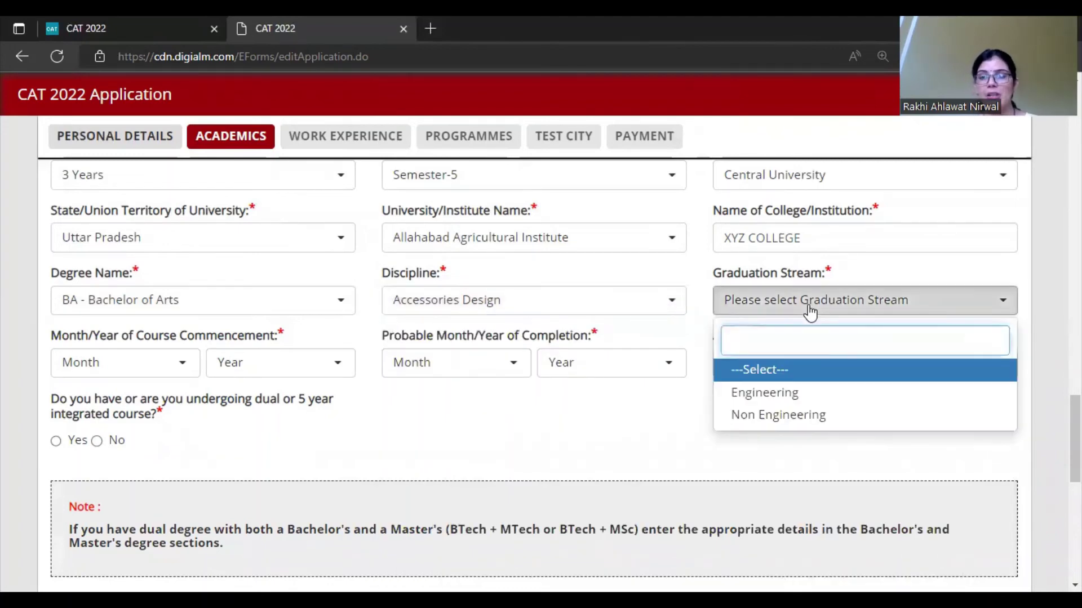
click(795, 415)
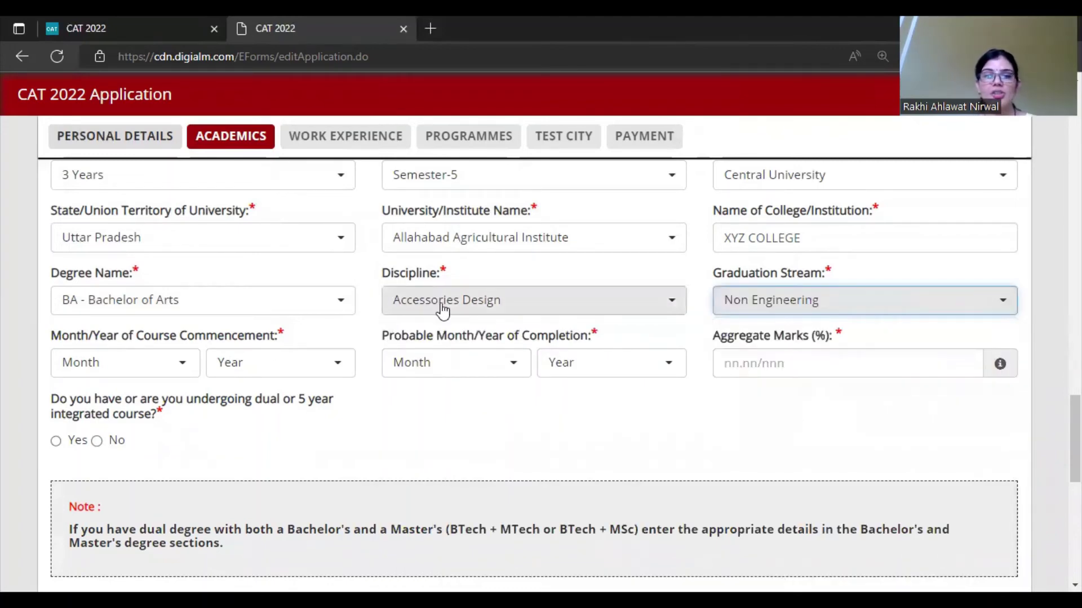
- Keep BA as the degree and set course commencement to June 2020
click(173, 370)
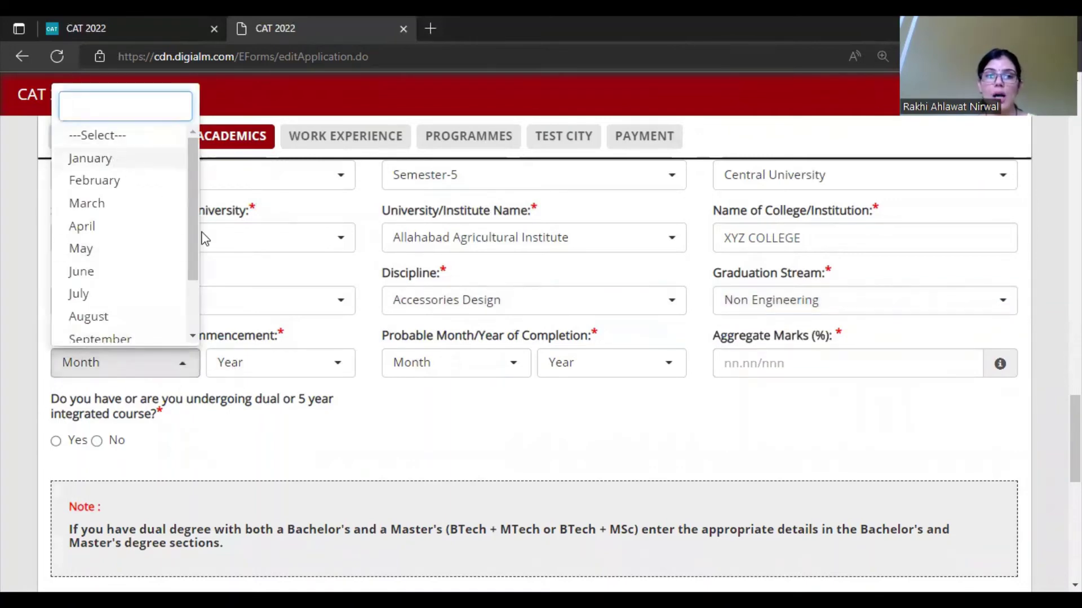
click(240, 314)
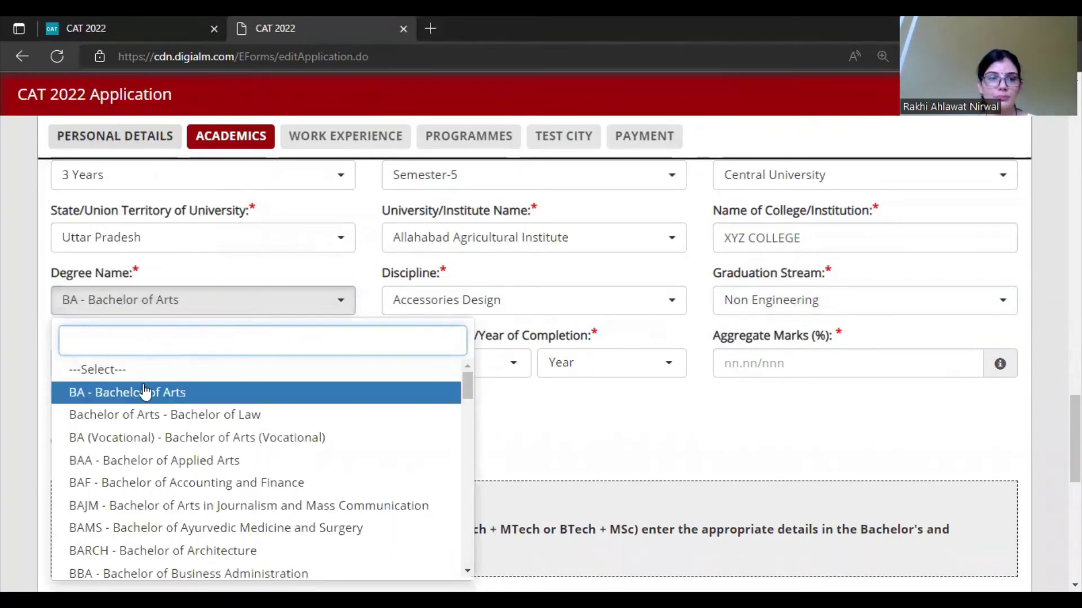
click(144, 391)
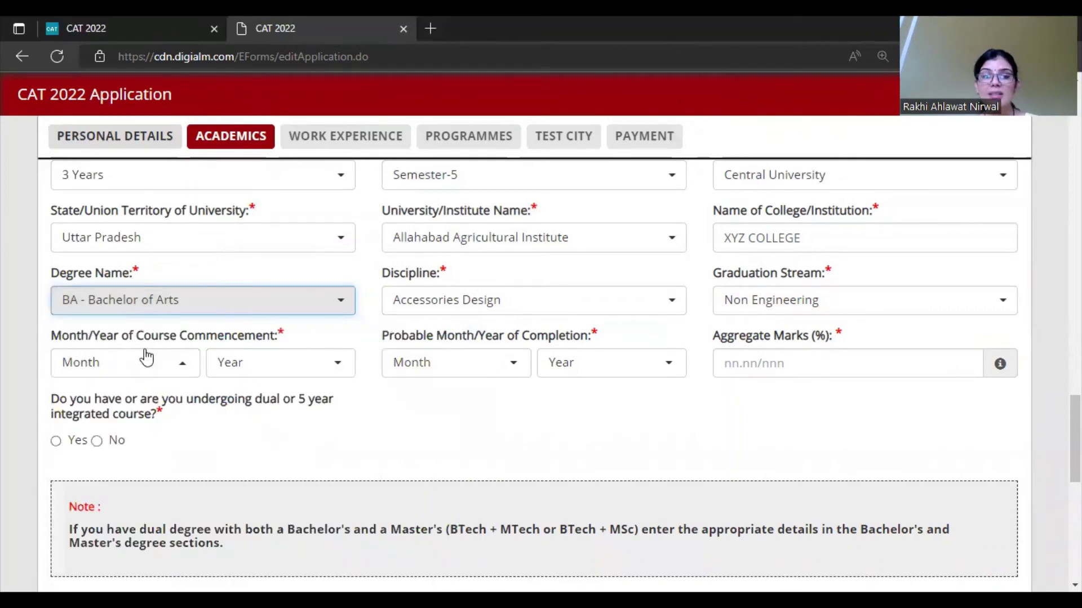
click(143, 362)
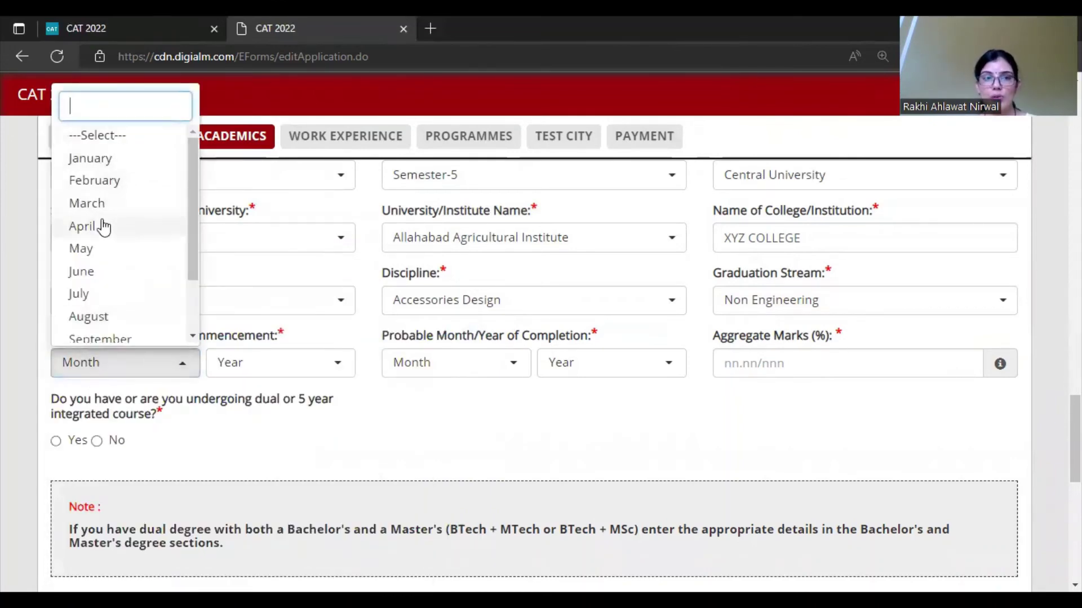
click(97, 274)
click(273, 371)
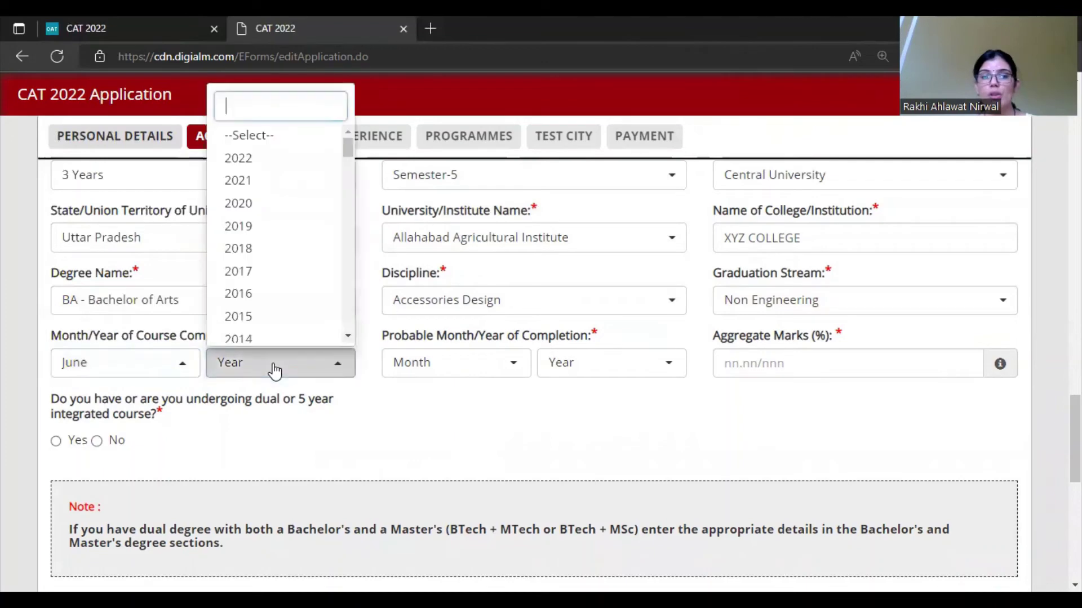
click(253, 204)
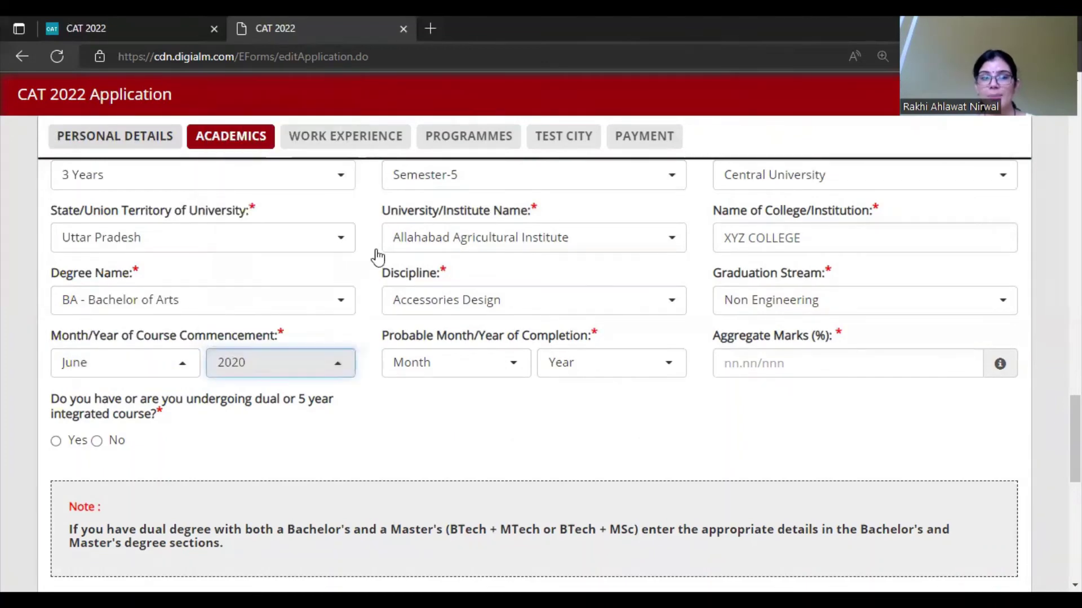
- Choose June 2023 as the probable completion date, correcting an initial July pick
click(489, 374)
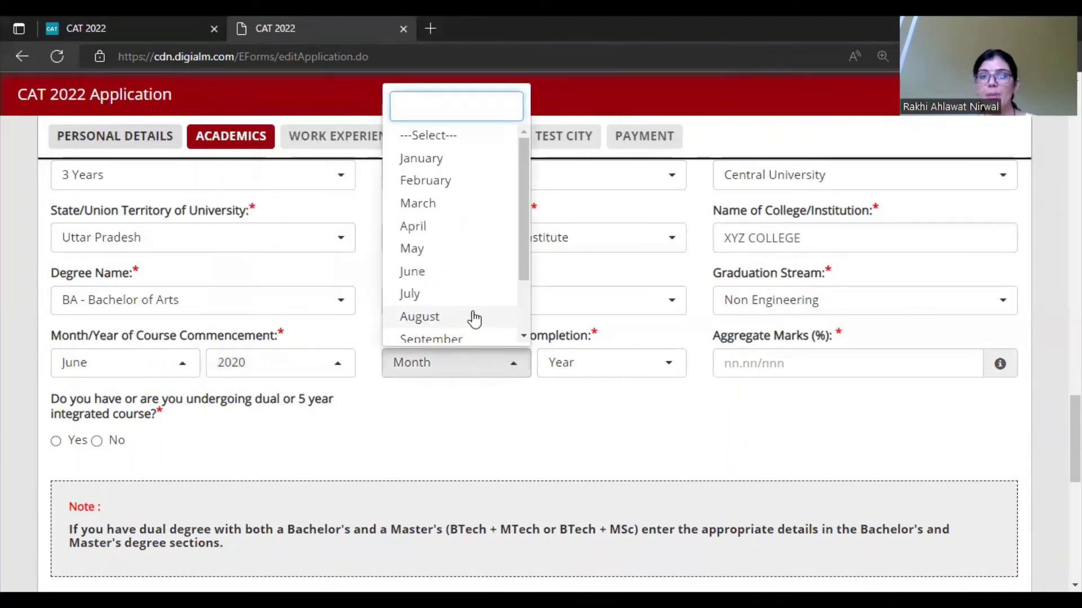
click(445, 298)
click(476, 362)
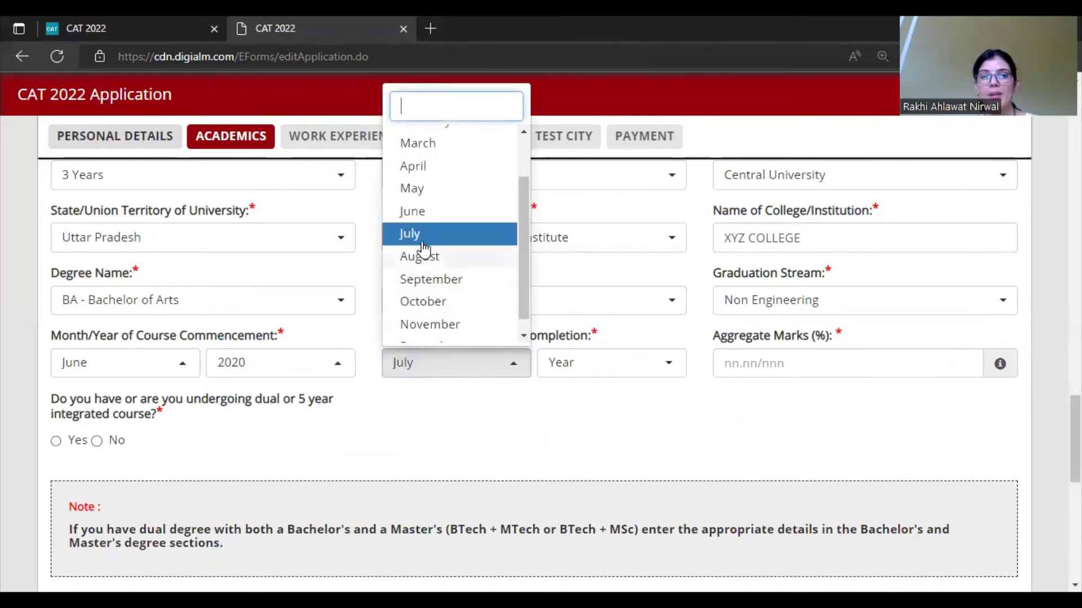
click(472, 211)
click(603, 366)
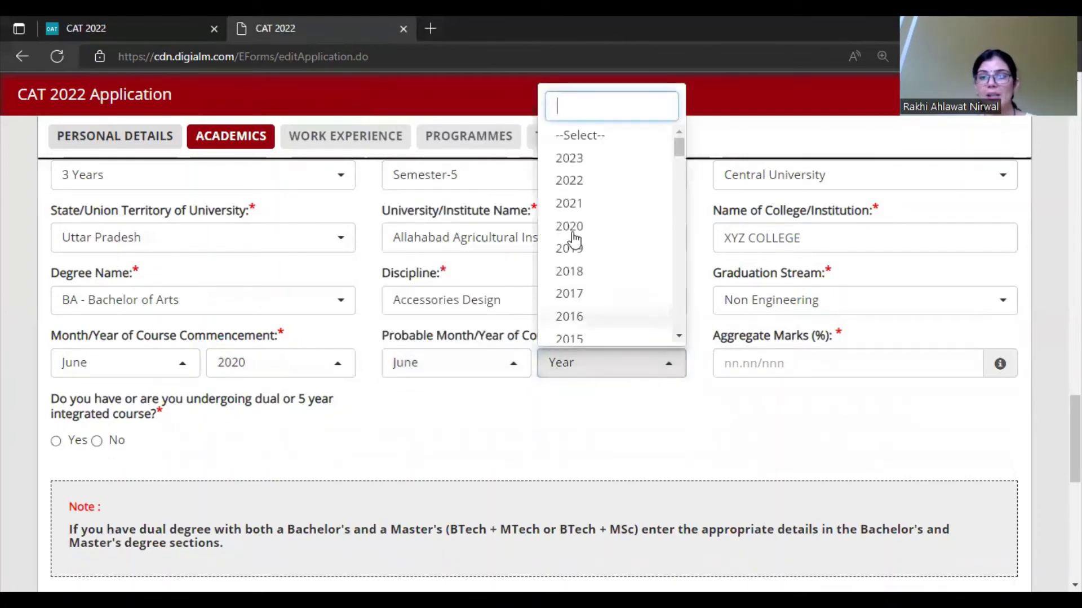
click(578, 158)
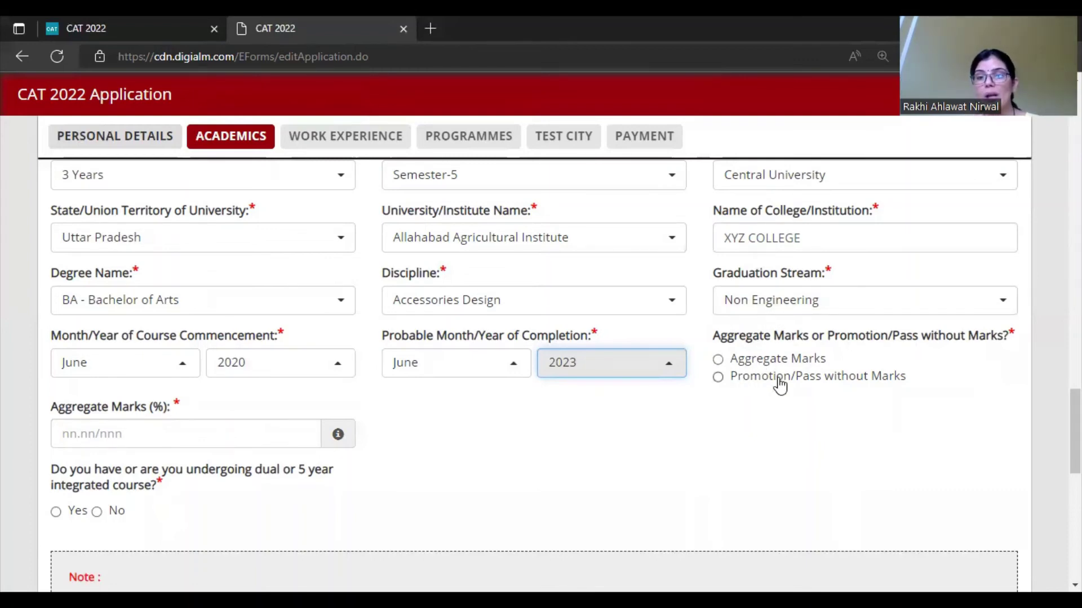
- Mark the bachelor's degree result as Promotion/Pass without Marks
click(719, 377)
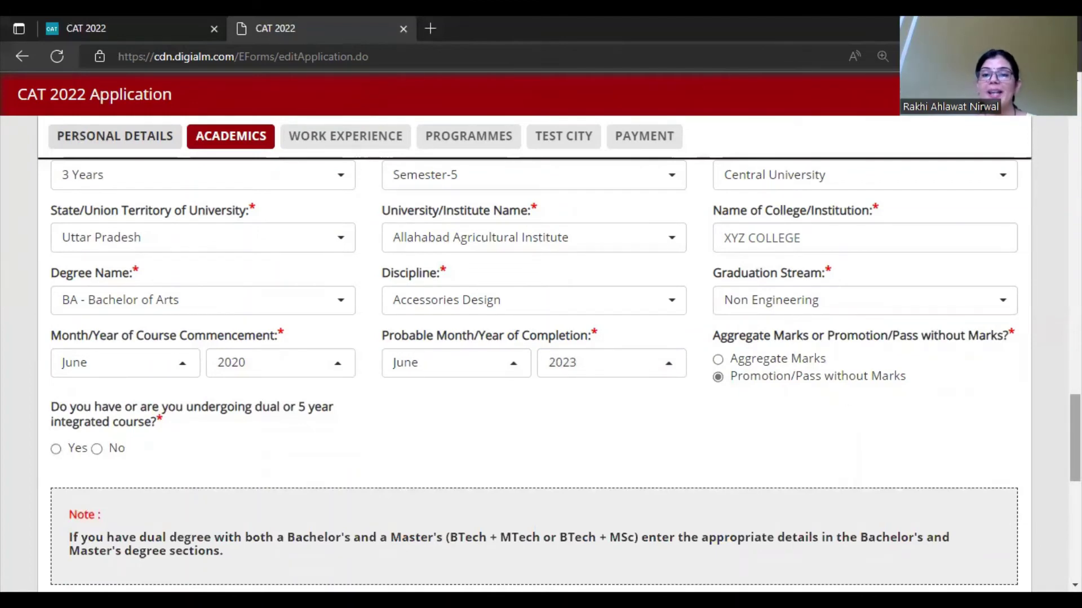
scroll(768, 315, down, 1)
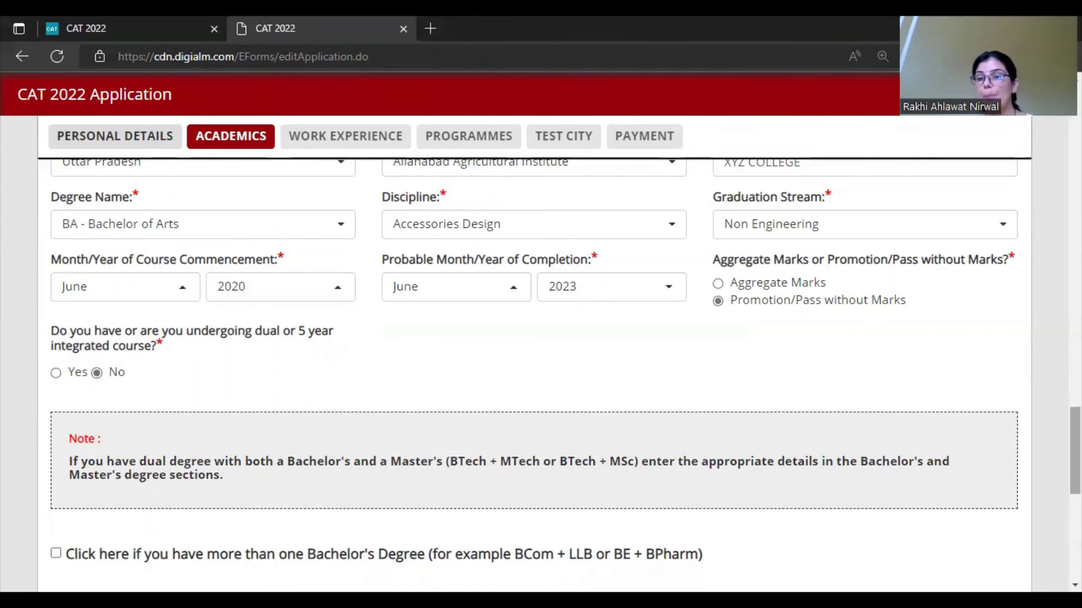
scroll(1075, 450, down, 4)
scroll(1075, 479, down, 1)
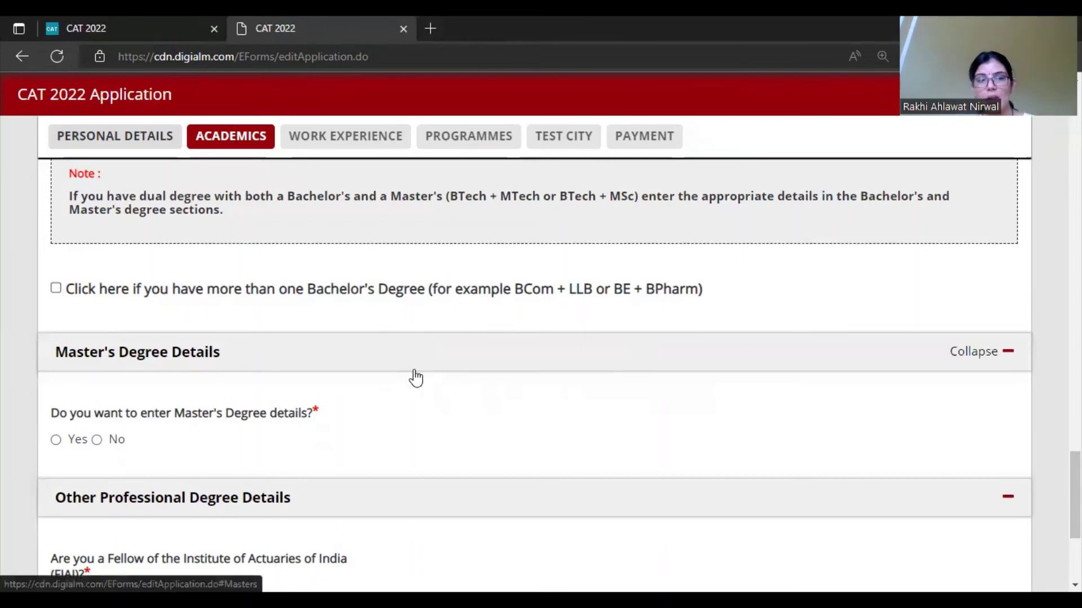
- Answer No for Master's degree, FIAI and CA/CS/ICWA, then save the Academics details
click(98, 440)
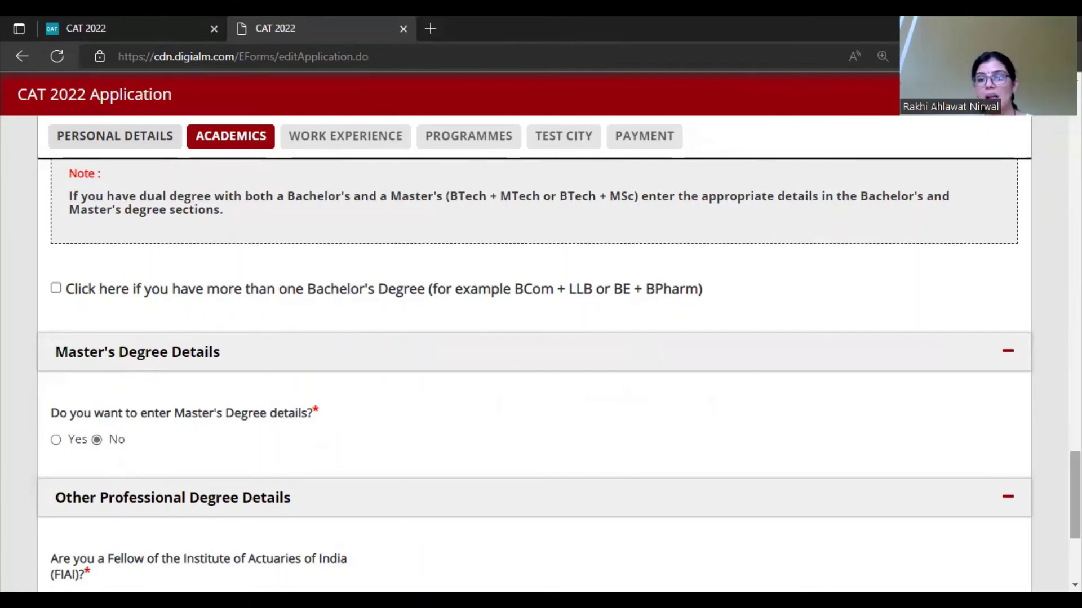
scroll(1065, 428, up, 4)
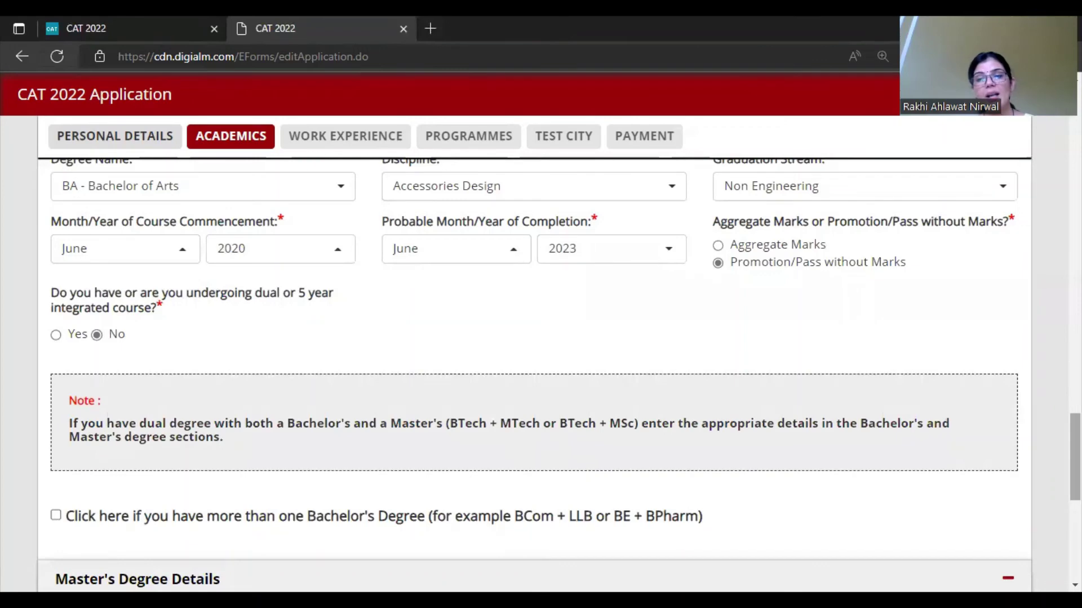
scroll(1070, 451, down, 7)
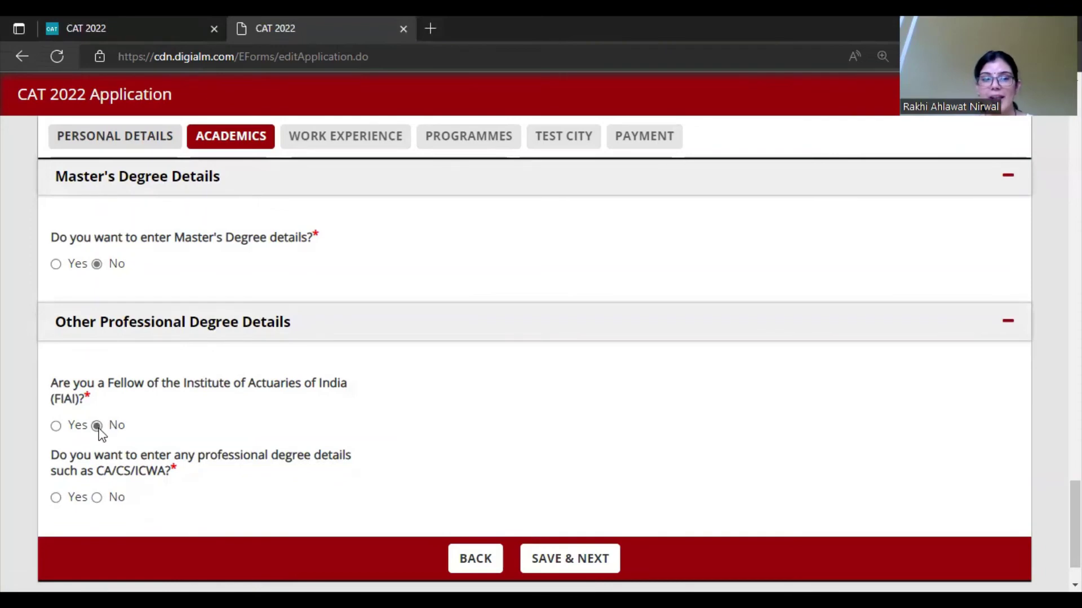
click(97, 498)
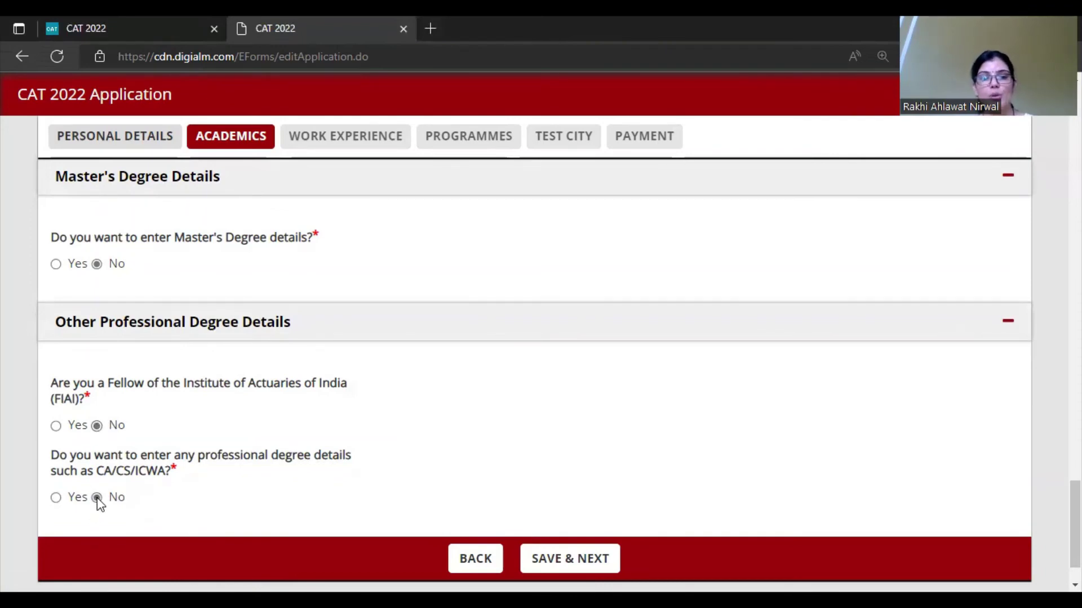
click(571, 558)
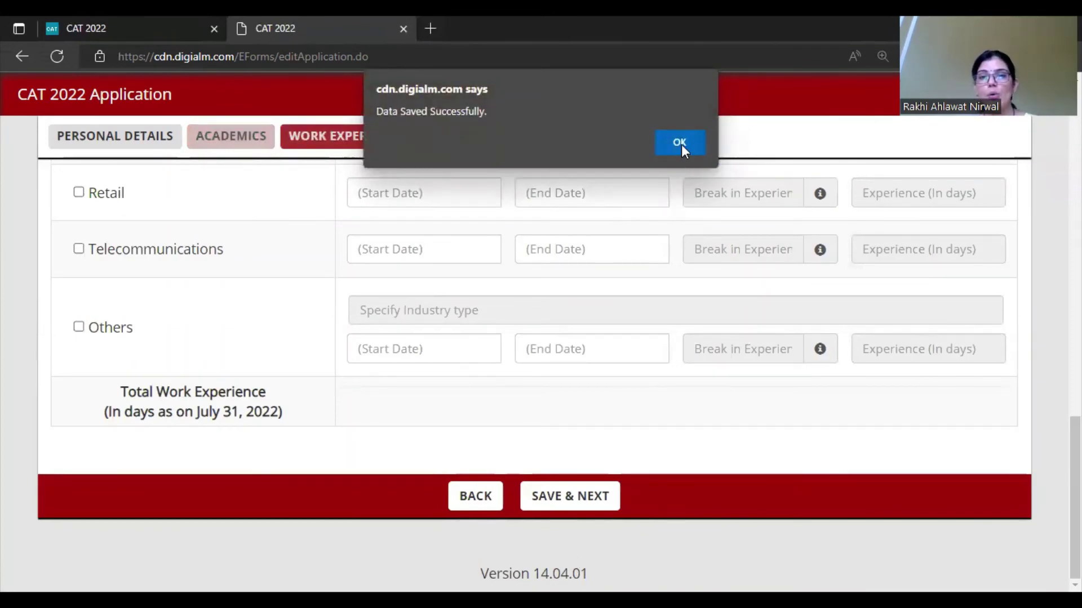
- Dismiss the 'Data Saved Successfully' alert and scroll through the Work Experience industry table
click(680, 142)
scroll(535, 316, up, 1)
scroll(535, 372, up, 5)
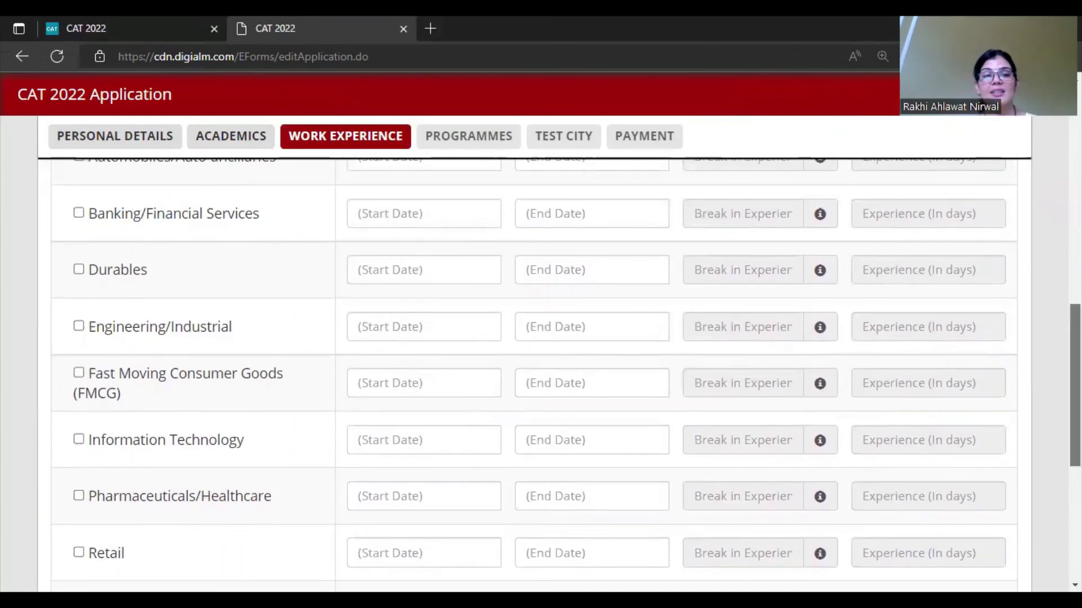
scroll(535, 372, up, 4)
scroll(362, 267, up, 2)
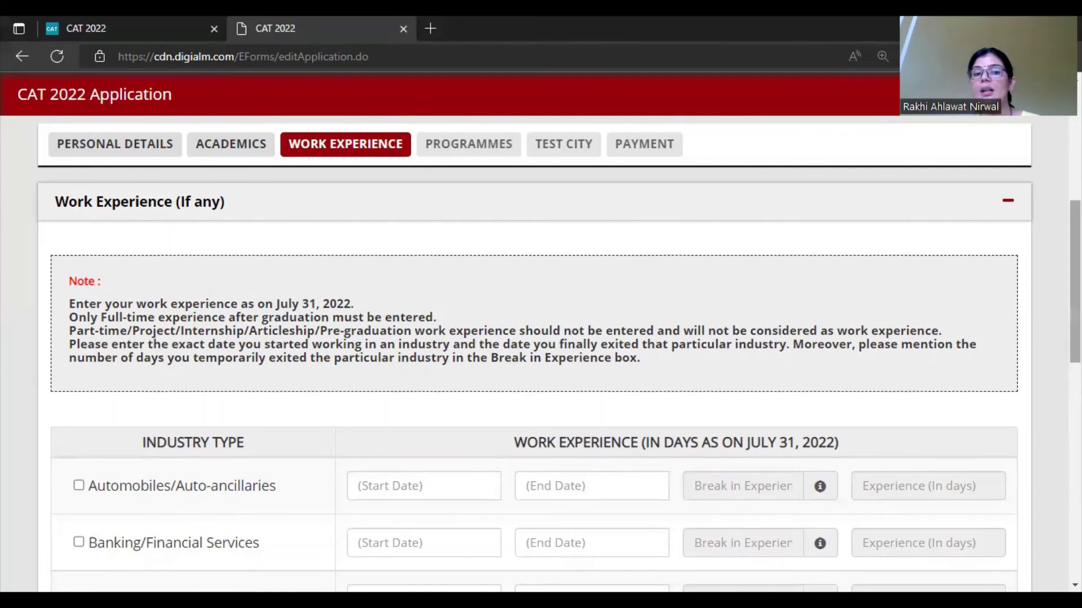
scroll(541, 372, down, 6)
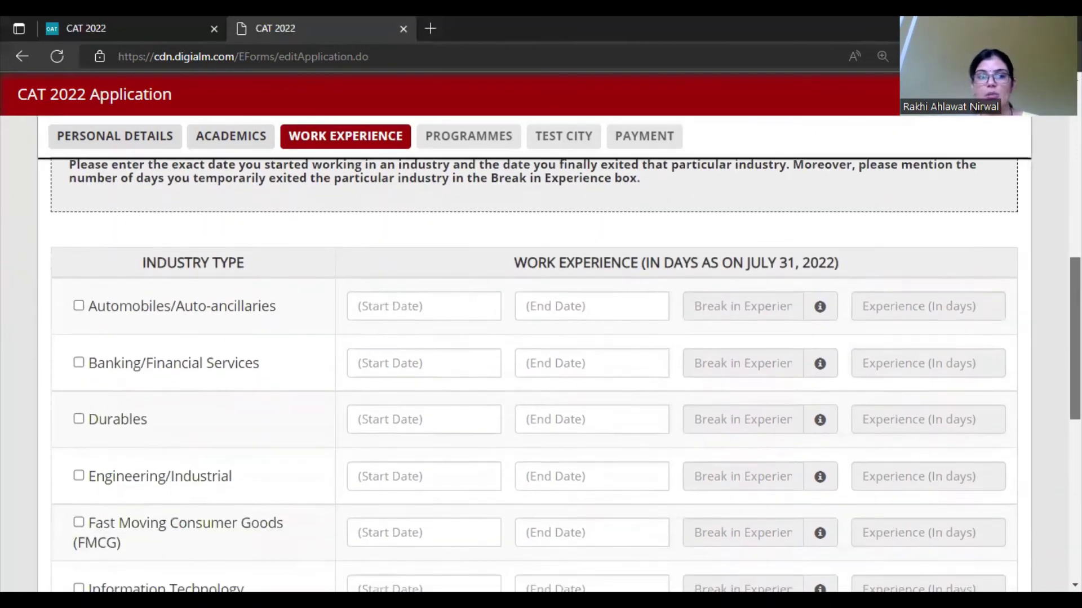
scroll(541, 372, down, 4)
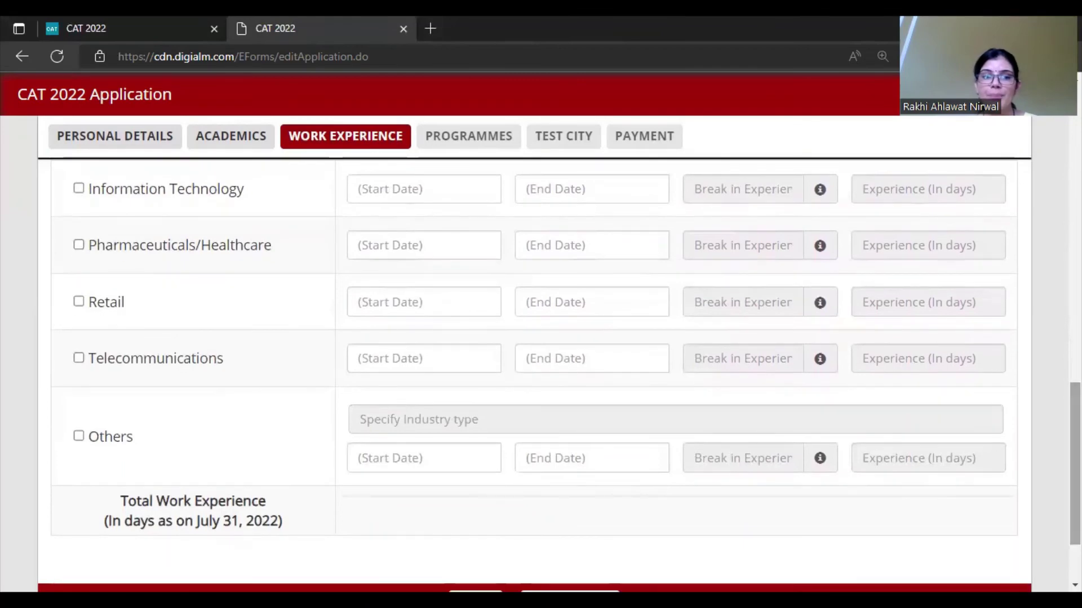
click(79, 358)
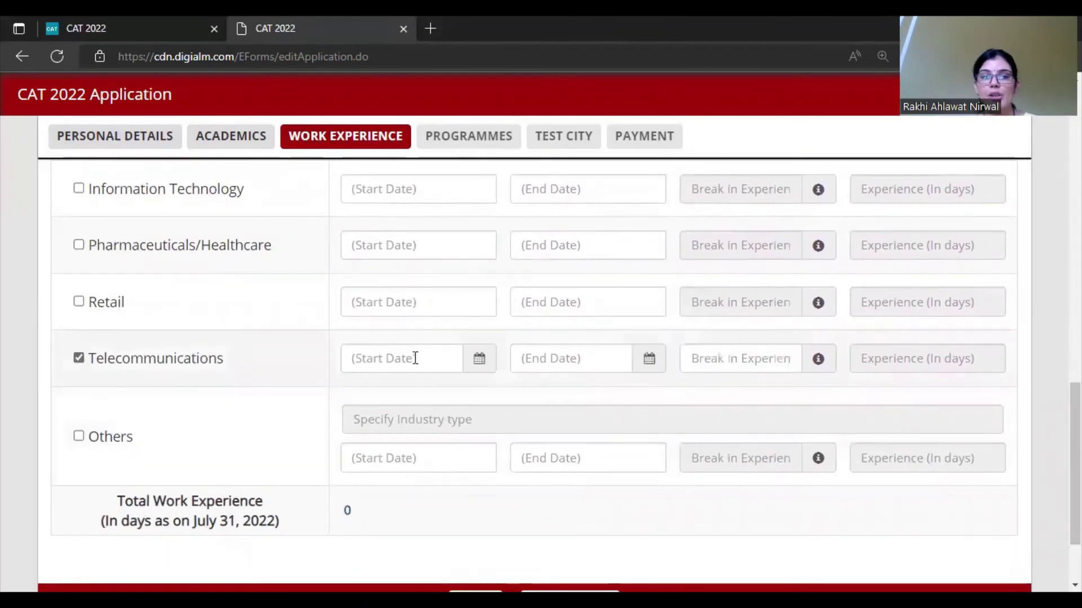
click(479, 359)
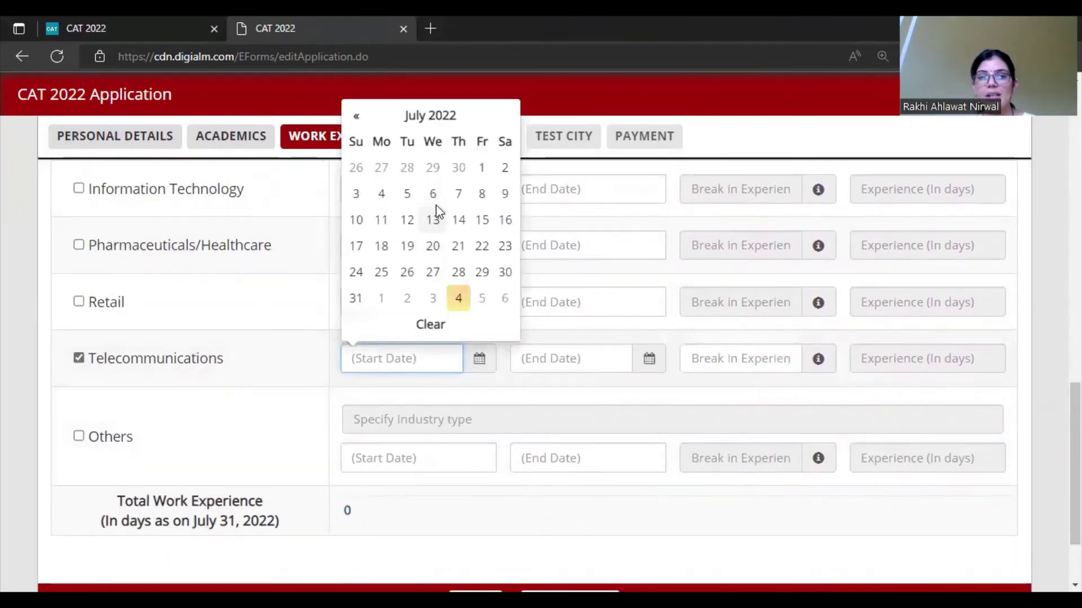
click(432, 194)
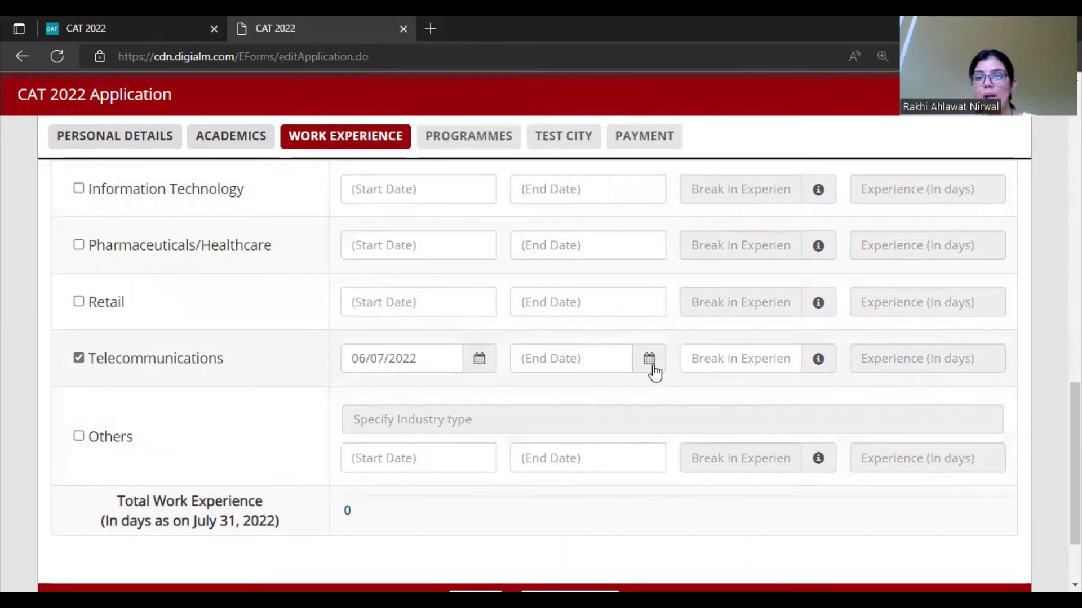
click(650, 365)
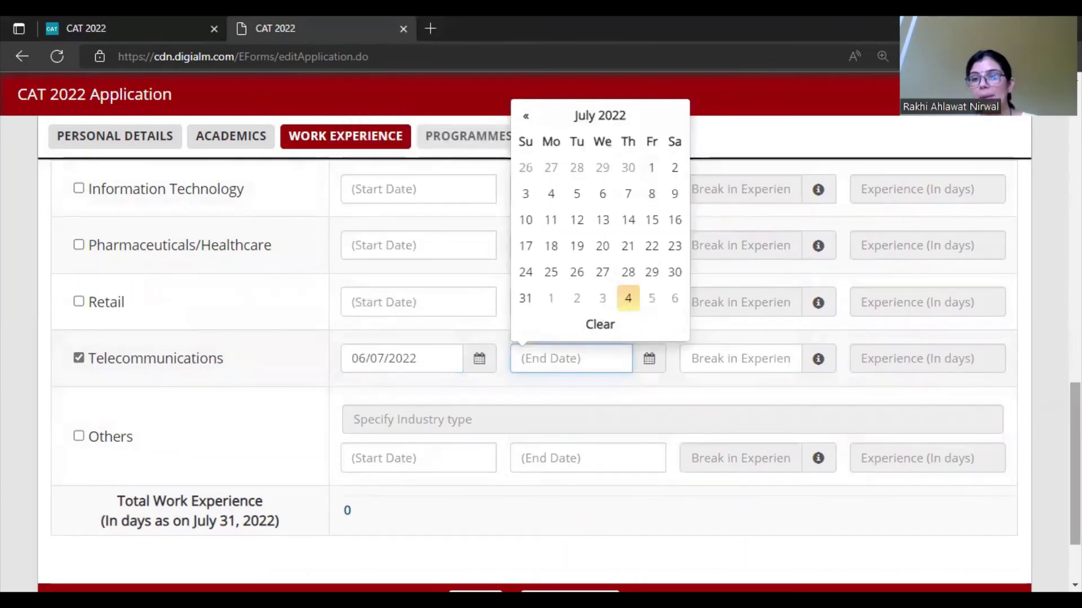
scroll(541, 338, up, 1)
click(646, 417)
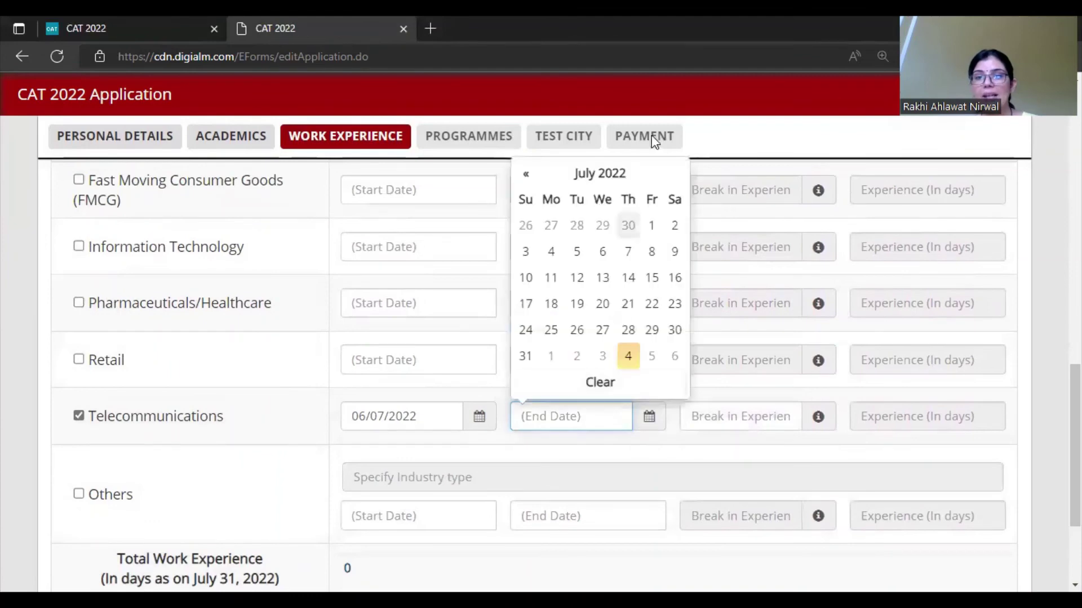
click(589, 174)
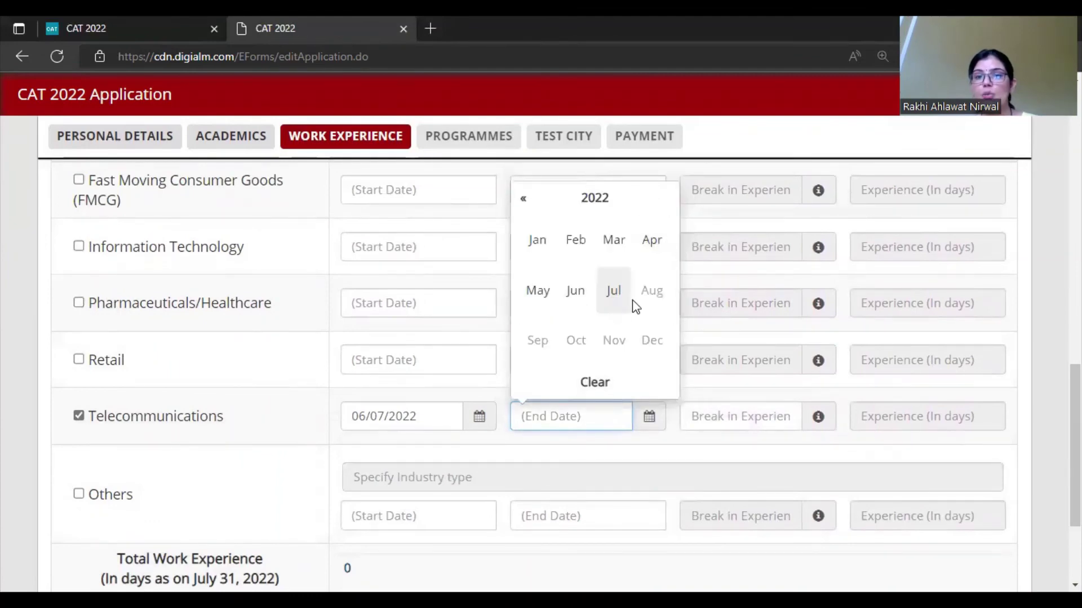
click(608, 383)
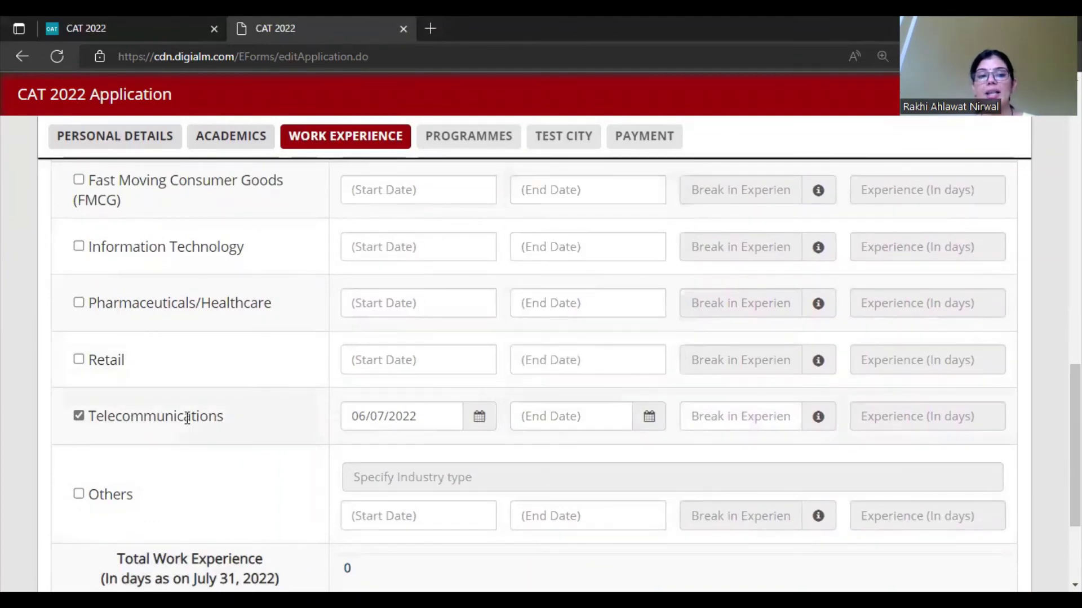
click(78, 416)
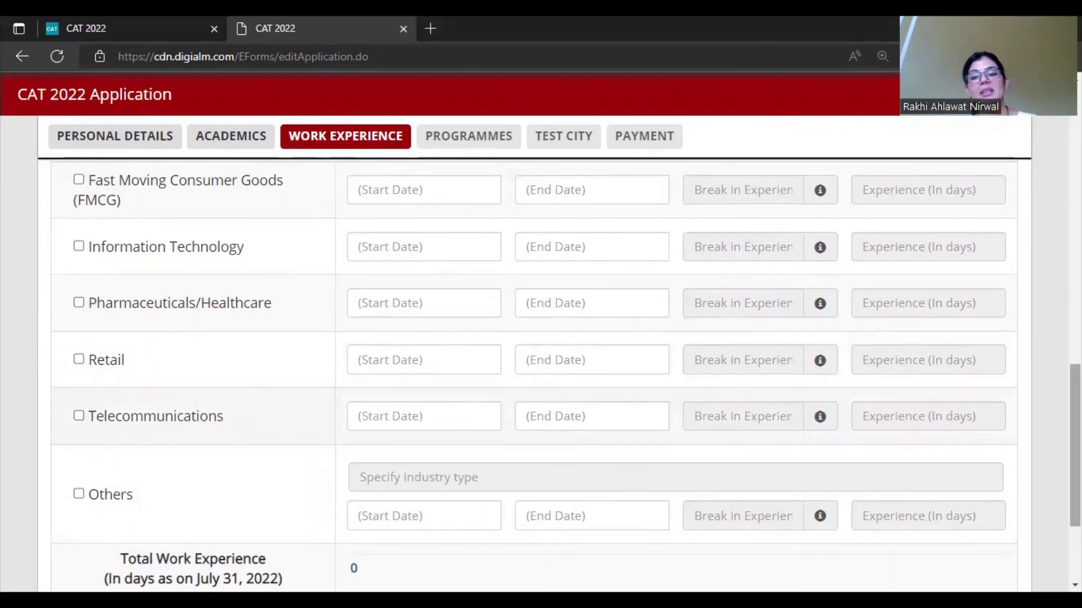
scroll(785, 359, up, 2)
scroll(784, 358, down, 4)
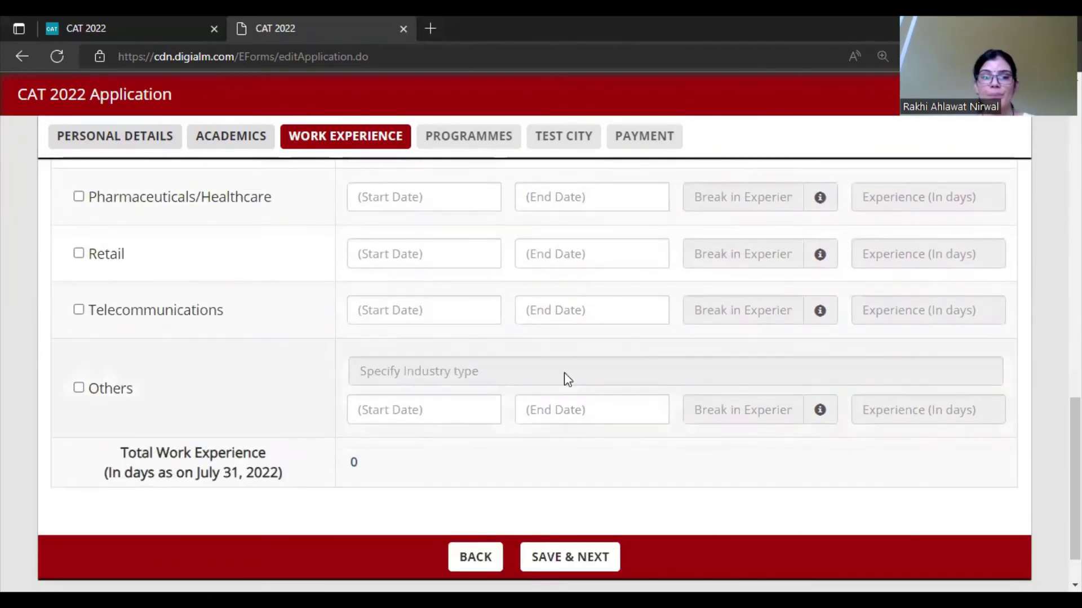
- Save the work experience, dismiss the saved alert, and scroll to the Programmes list
click(575, 559)
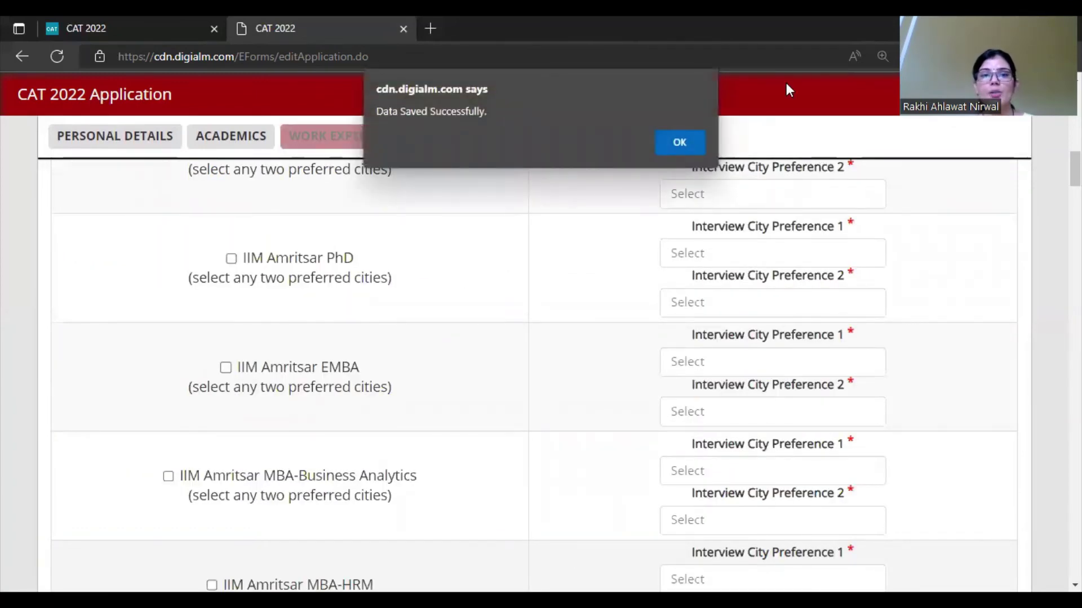
click(696, 143)
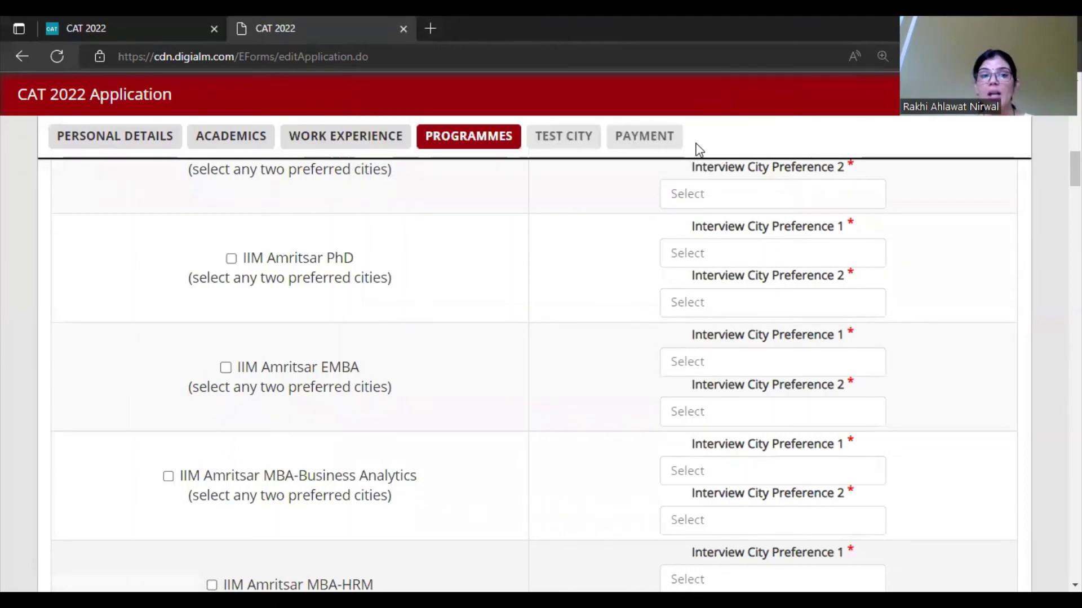
scroll(541, 352, up, 10)
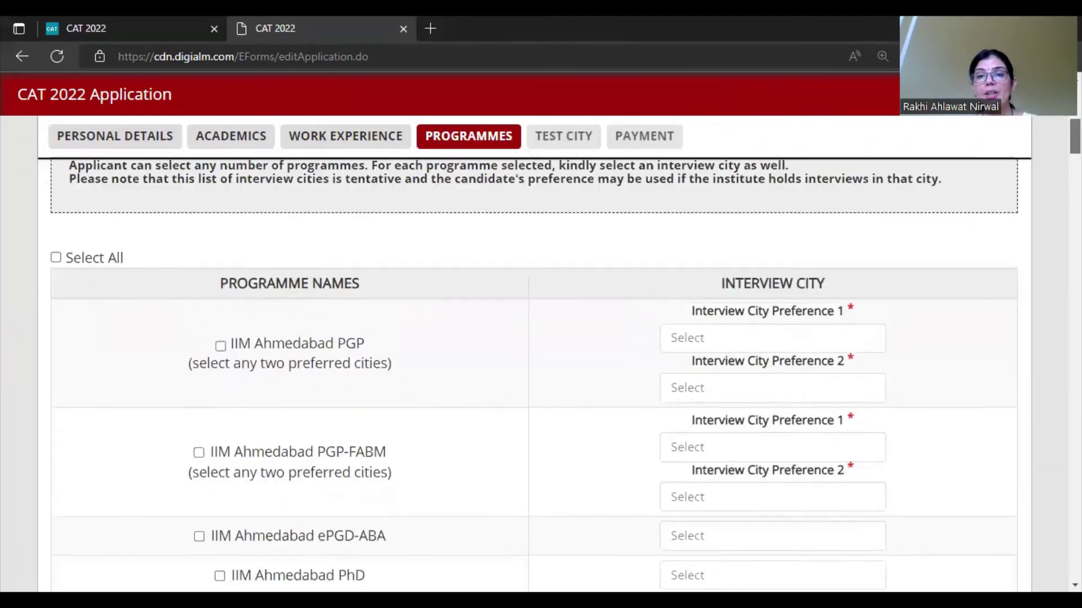
scroll(637, 377, up, 1)
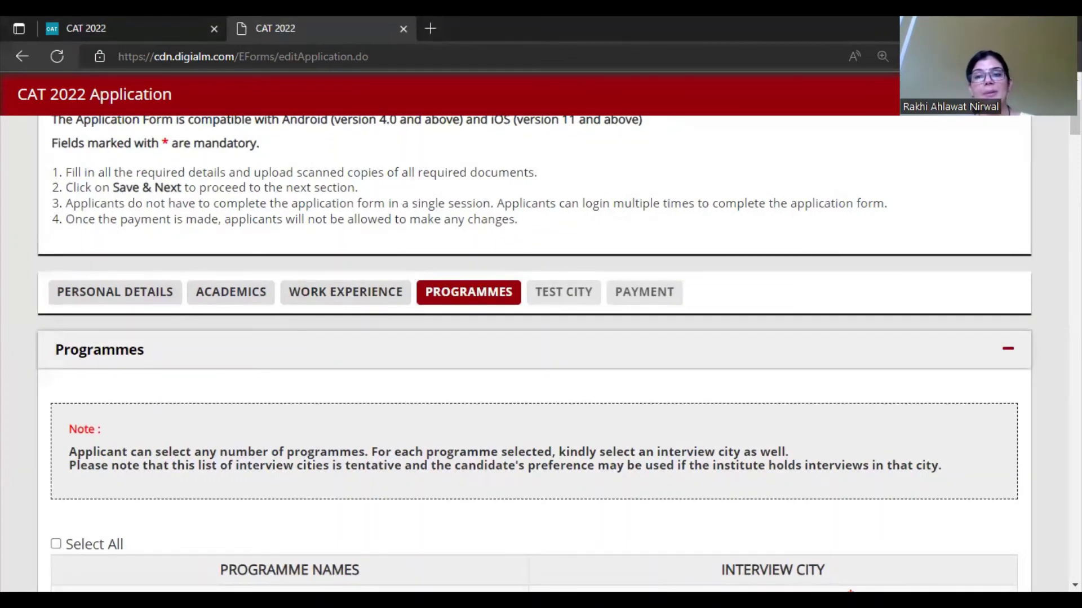
scroll(541, 361, down, 8)
scroll(541, 361, up, 7)
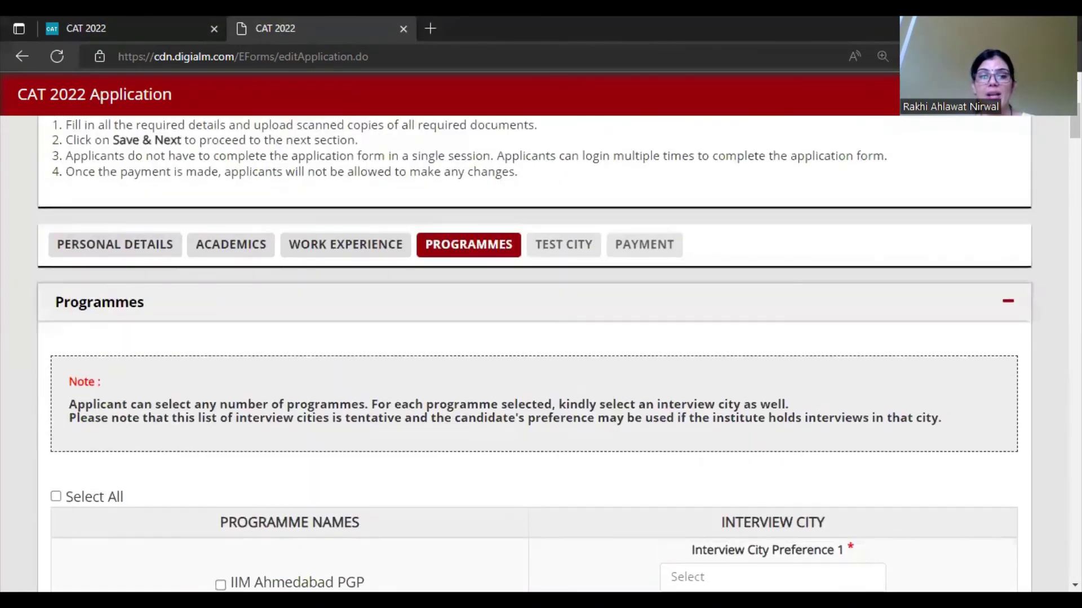
scroll(638, 149, down, 2)
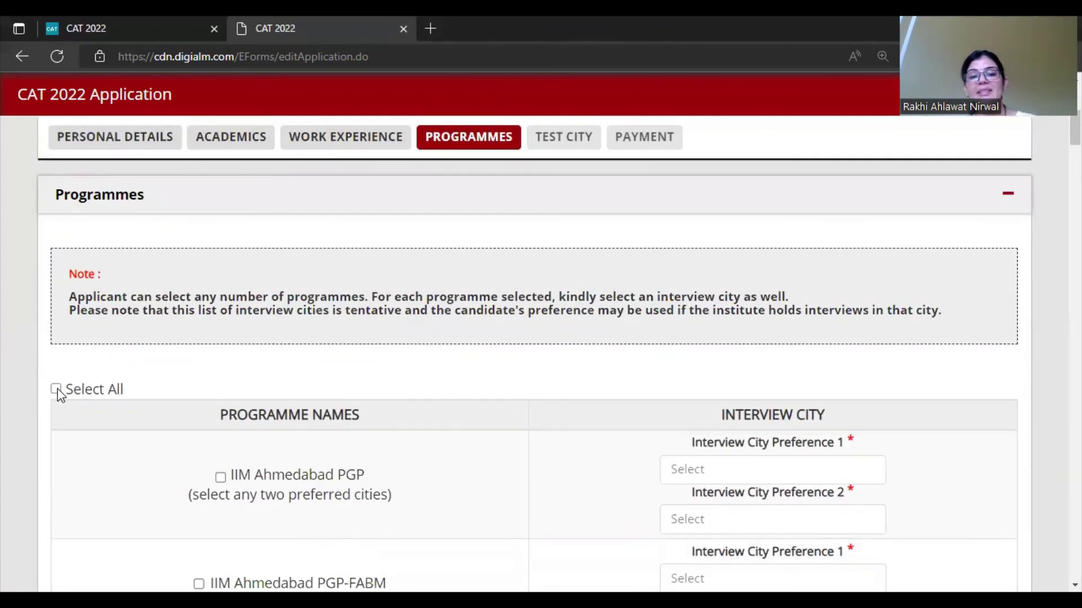
- Tick Select All so every IIM programme, Ahmedabad PGP through Udaipur PhD, is selected
click(56, 390)
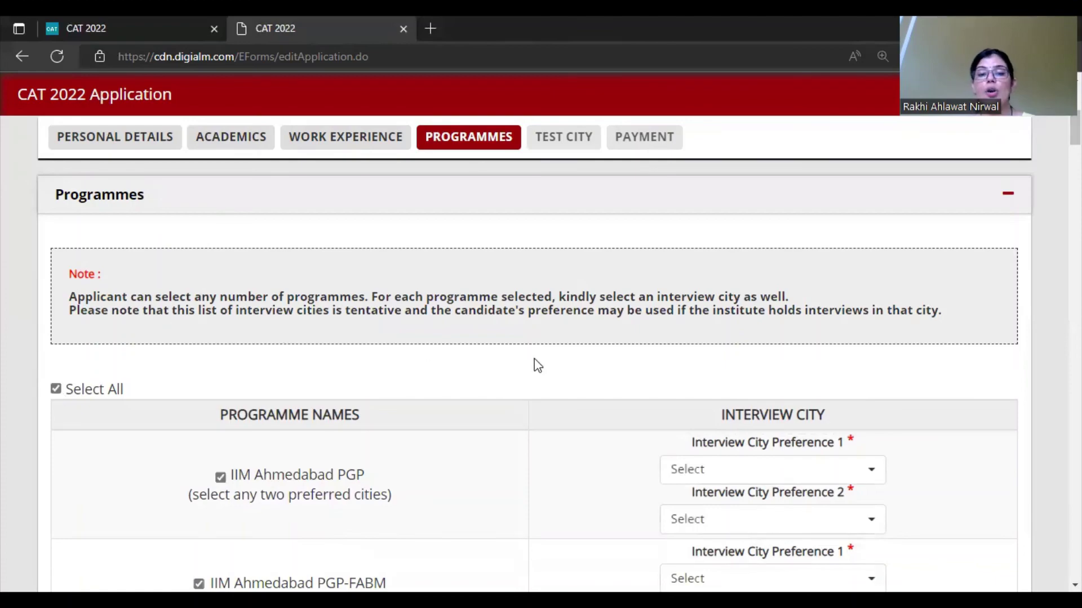
drag(1074, 128, 1074, 152)
scroll(541, 372, up, 10)
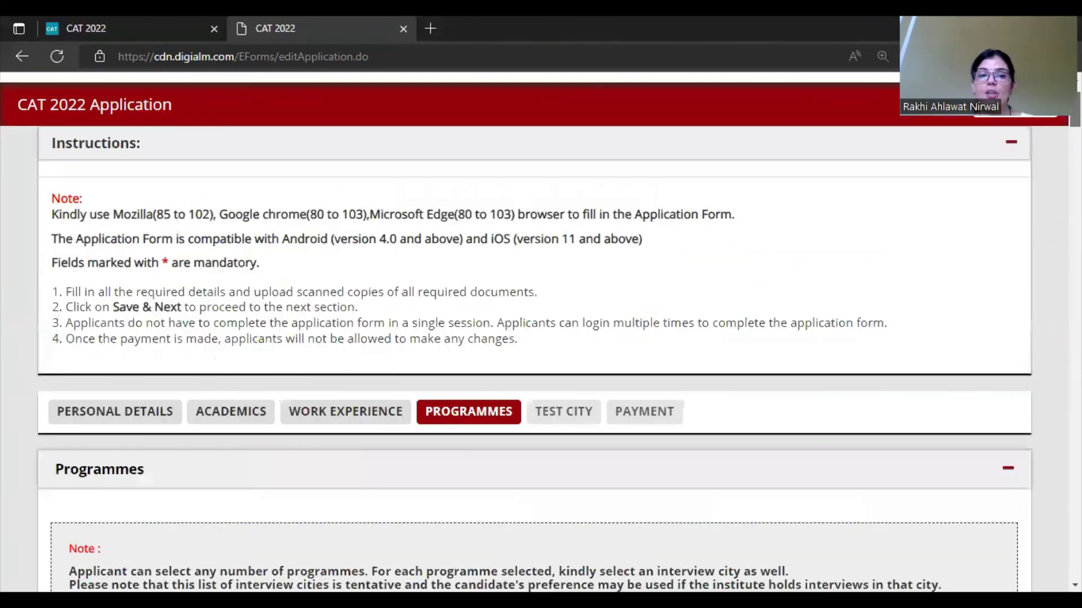
scroll(541, 372, down, 7)
scroll(539, 168, down, 2)
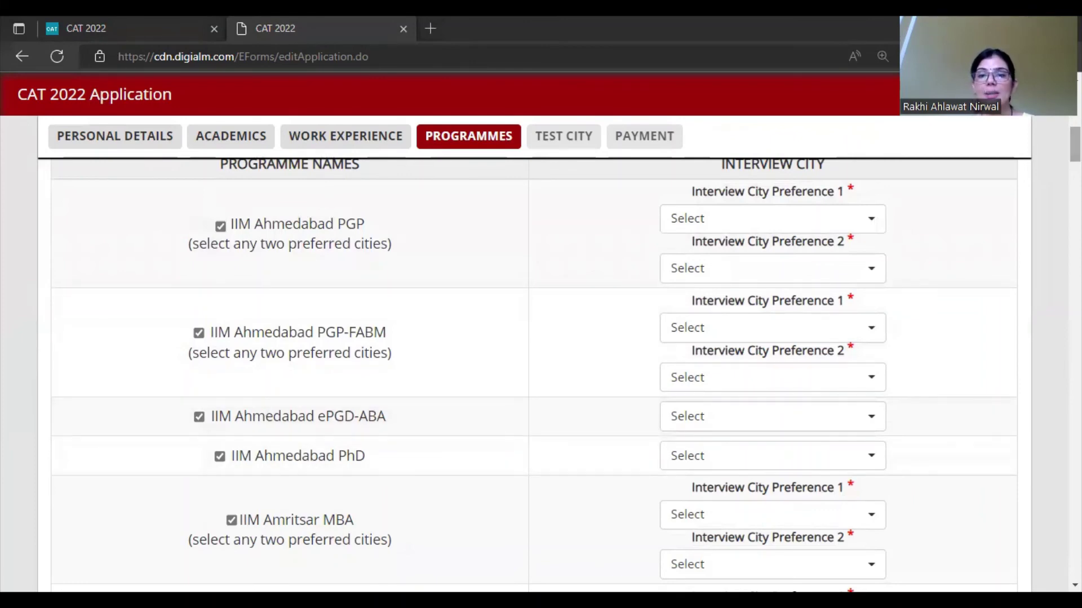
scroll(780, 348, up, 2)
- Set IIM Ahmedabad PGP interview cities to Ahmedabad first and Hyderabad second
click(789, 332)
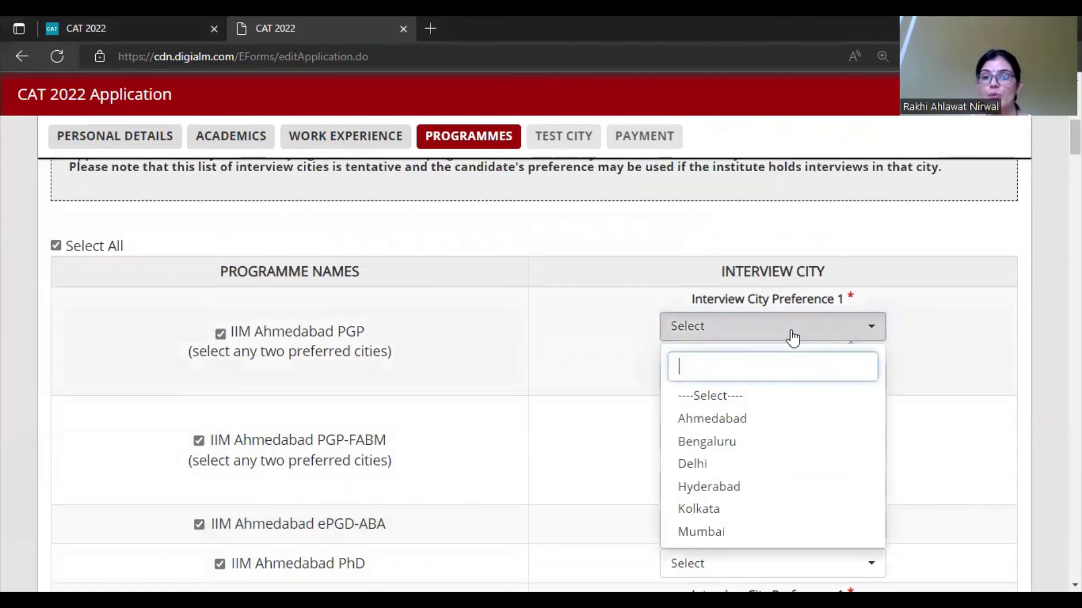
click(712, 418)
click(727, 379)
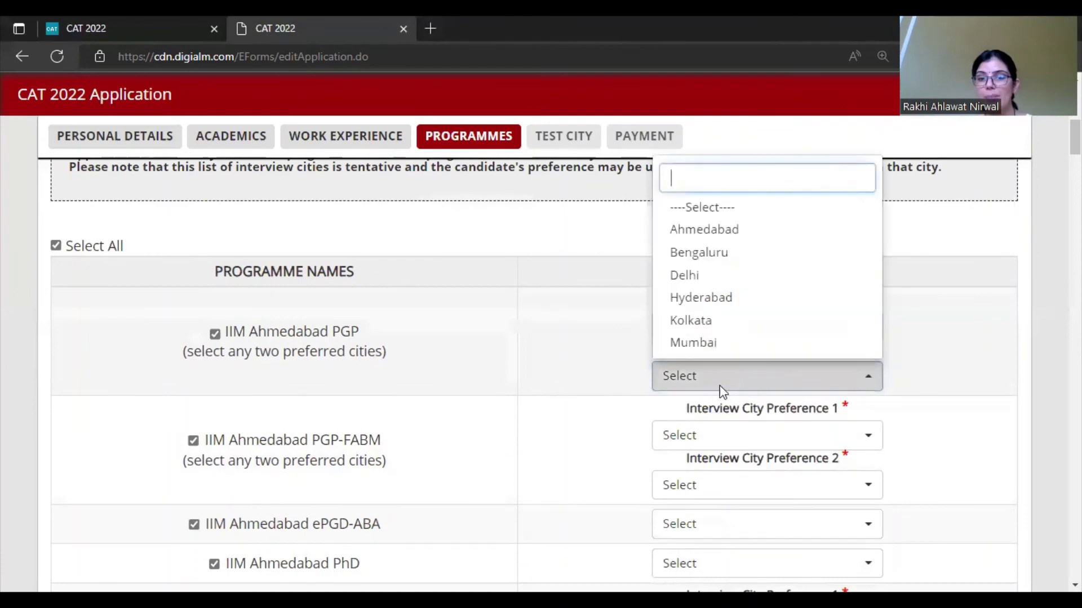
click(692, 295)
- Set PGP-FABM interview cities to Hyderabad first and Bengaluru second after the duplicate warning
click(740, 437)
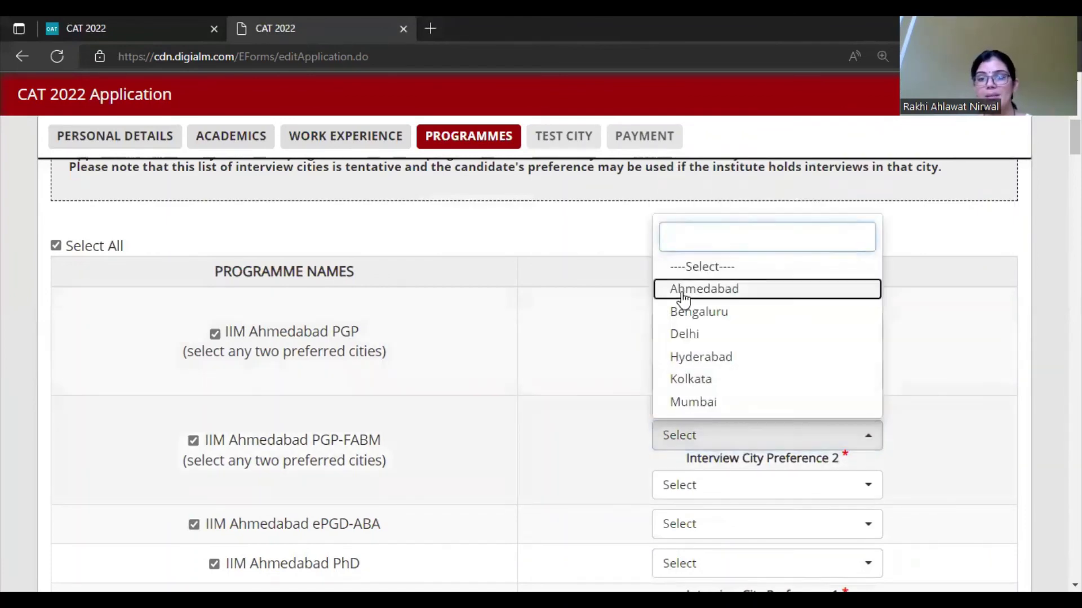
click(683, 299)
click(708, 484)
click(708, 344)
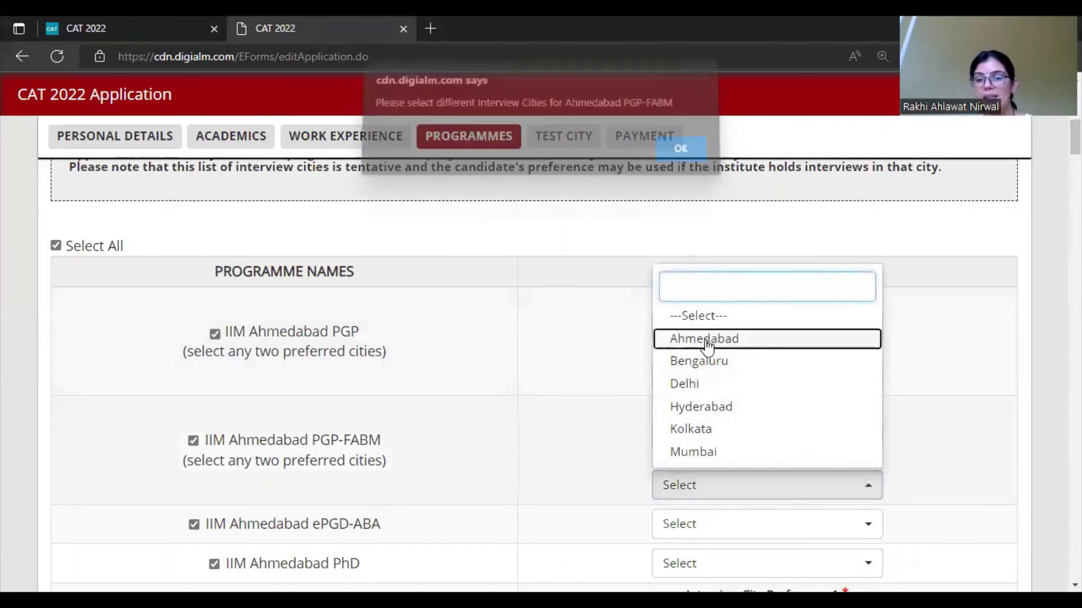
click(677, 156)
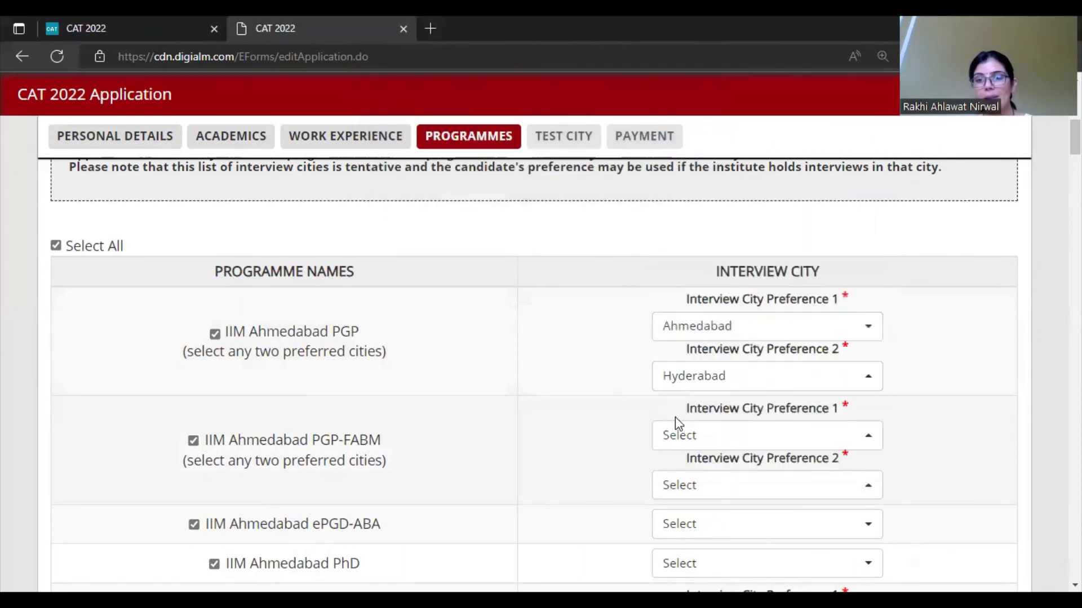
click(677, 432)
click(689, 356)
click(755, 499)
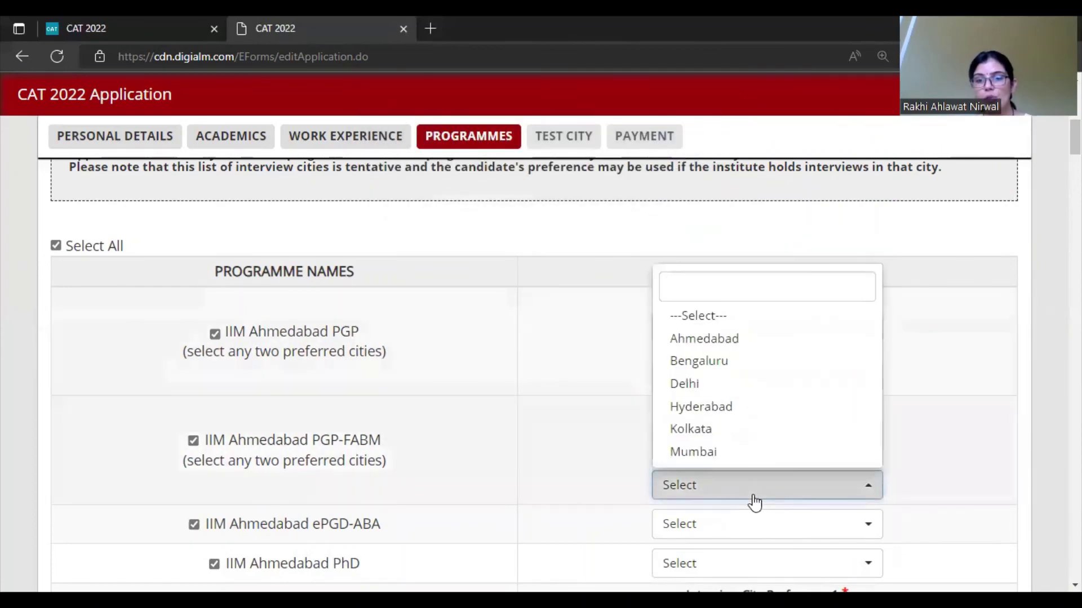
click(685, 361)
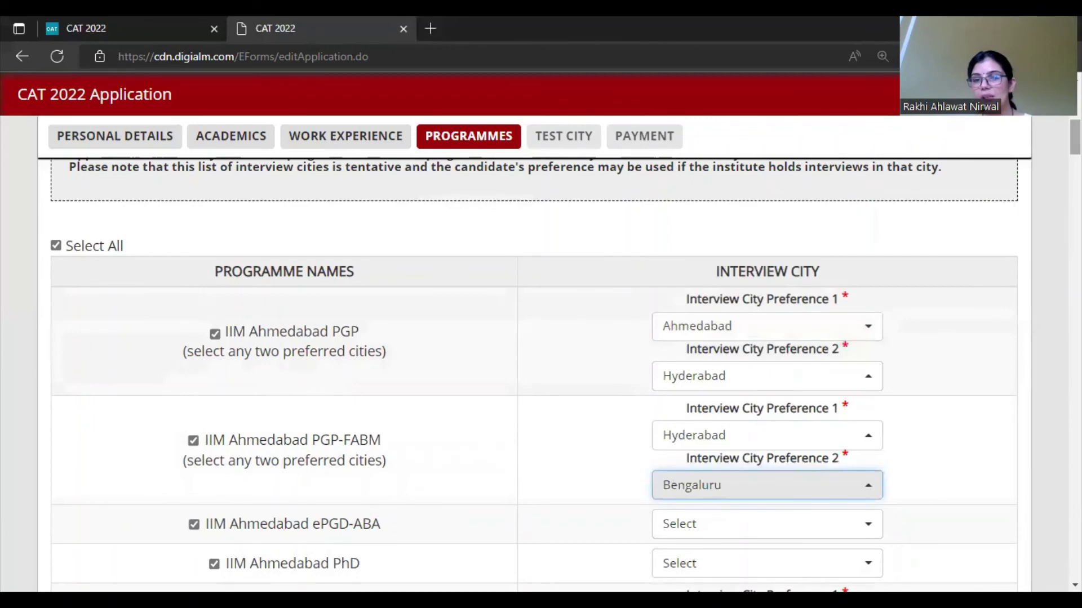
- Choose virtual-mode interviews for ePGD-ABA and Ahmedabad for IIM Ahmedabad PhD
scroll(751, 236, down, 5)
click(725, 241)
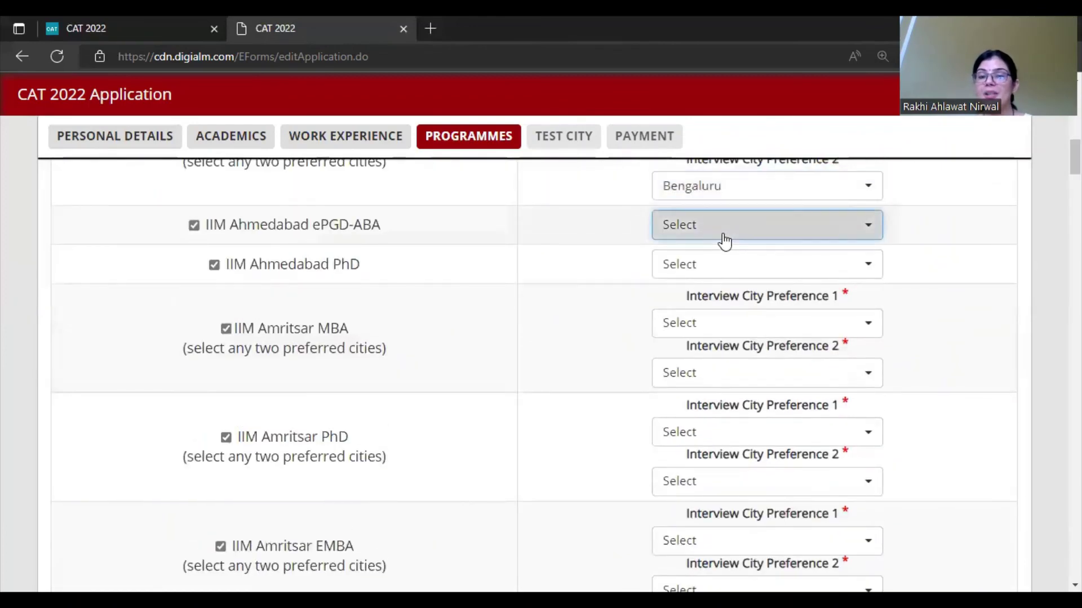
click(725, 241)
click(707, 314)
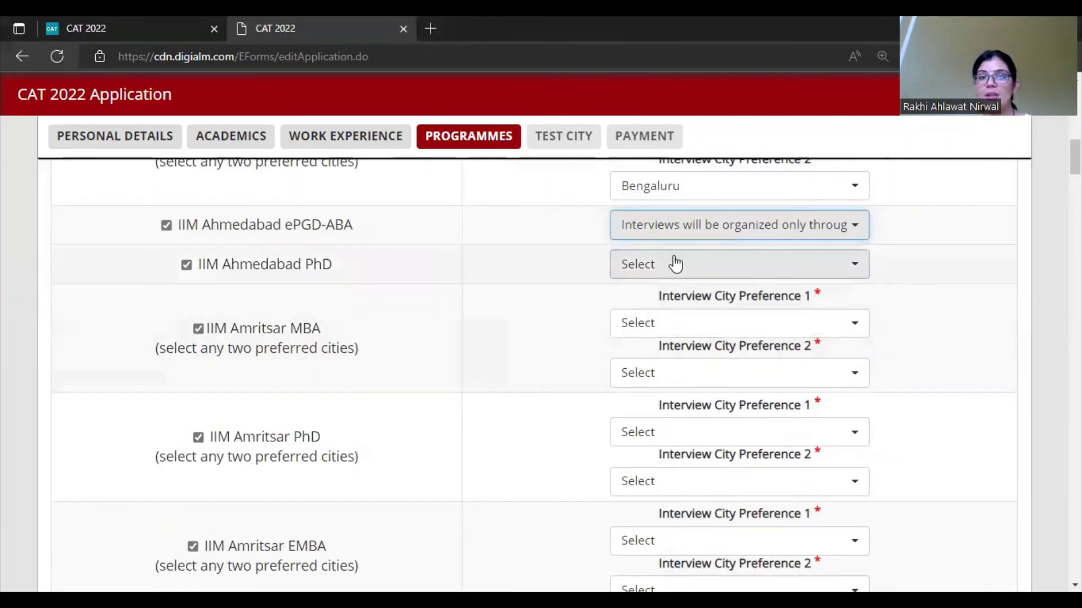
click(690, 272)
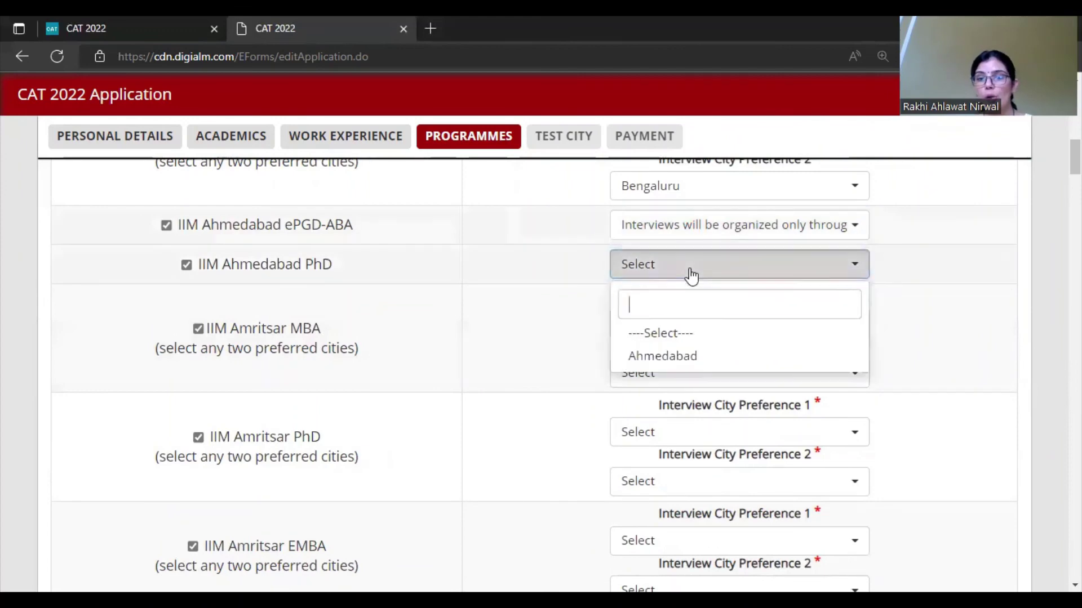
click(668, 358)
- Set Amritsar MBA interview cities to Delhi first and Kolkata second, clearing duplicate warnings
click(661, 327)
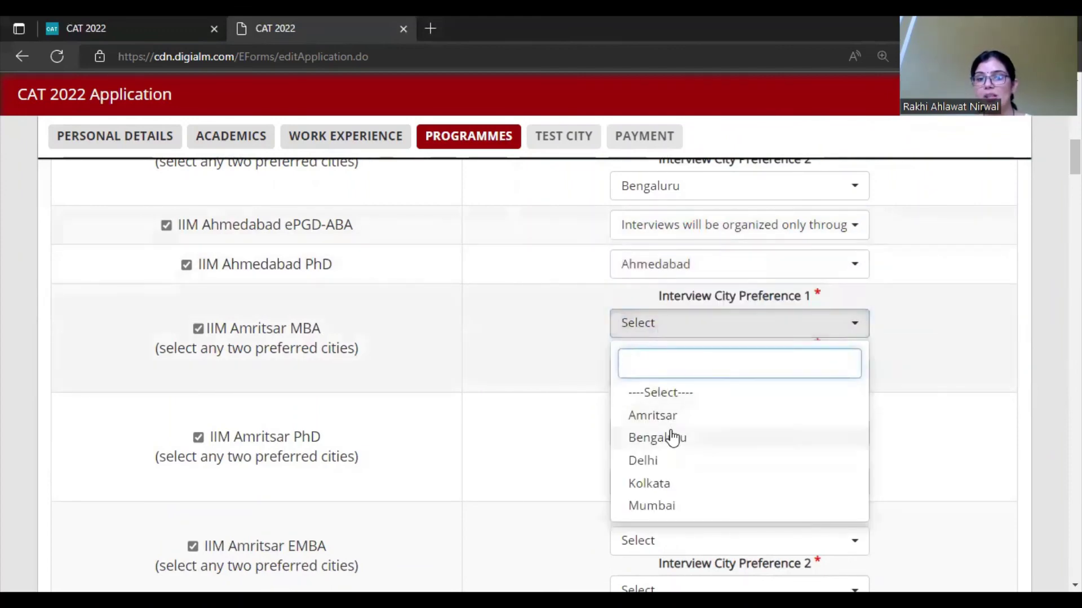
click(672, 438)
click(693, 376)
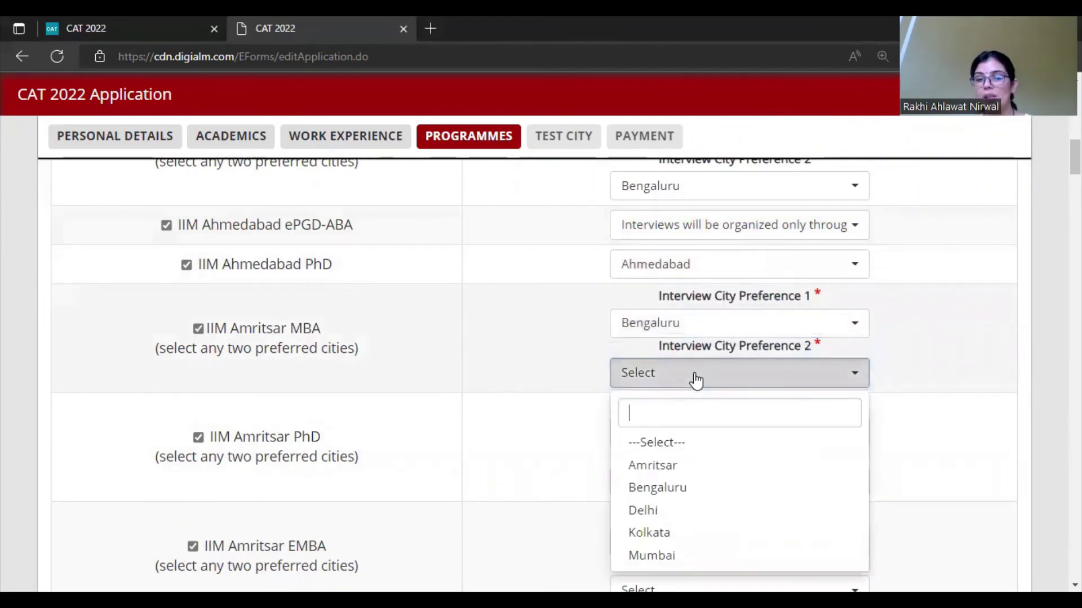
click(663, 496)
key(Return)
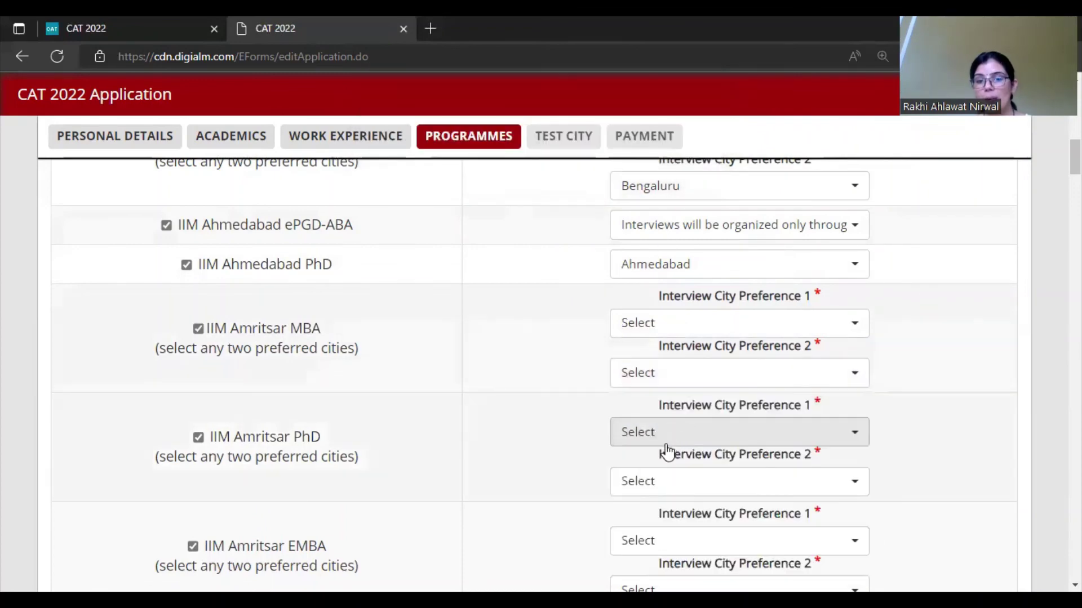
click(673, 333)
click(656, 483)
click(675, 376)
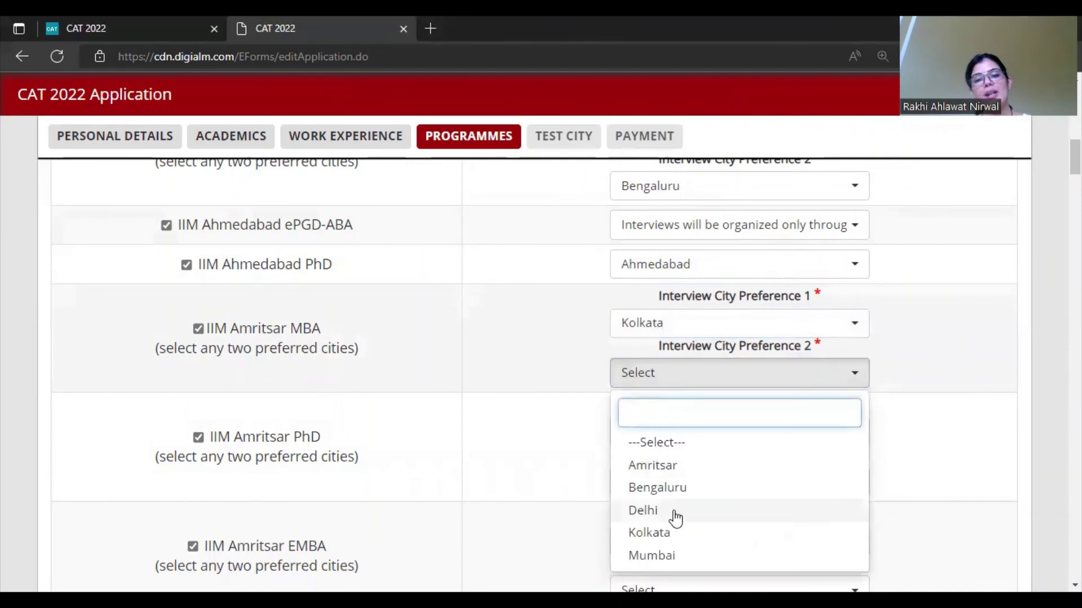
click(665, 533)
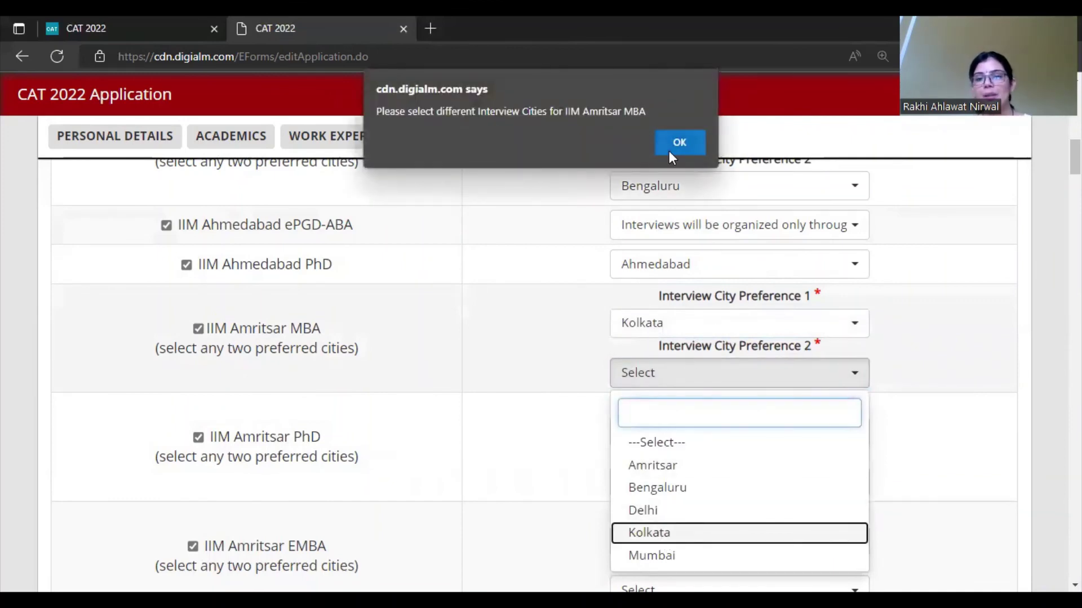
click(670, 143)
click(659, 323)
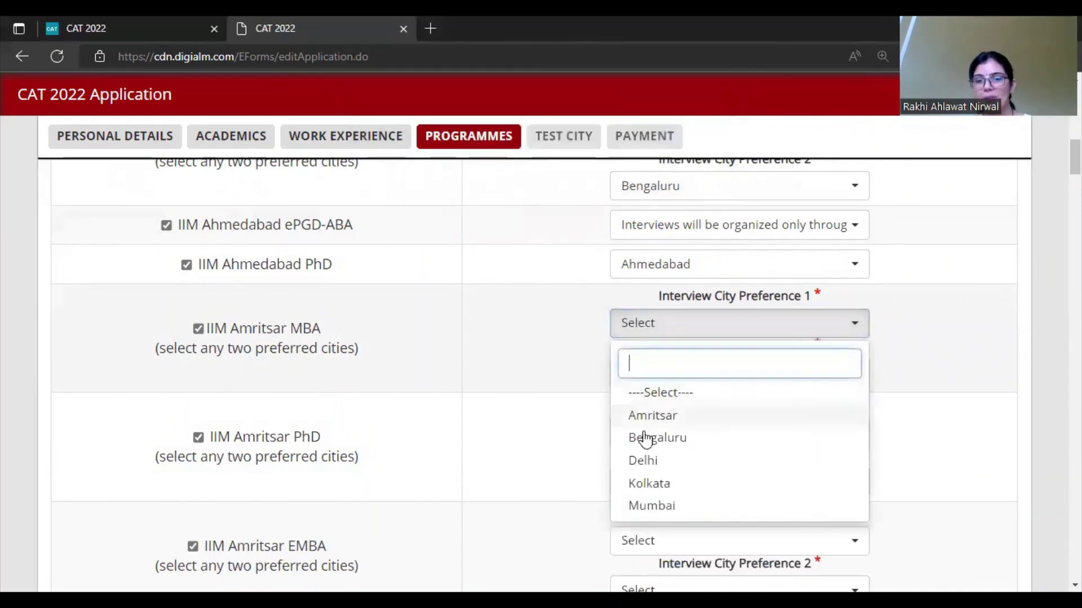
click(642, 461)
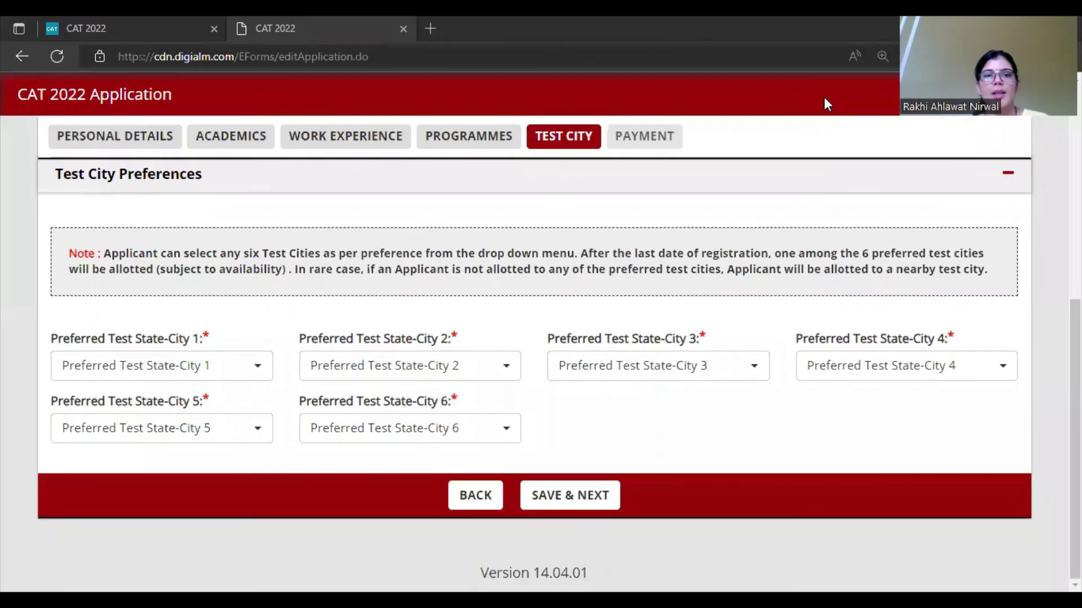
- Choose Rajasthan - Ajmer, Andhra Pradesh - Kakinada and Andhra Pradesh - Tirupathi as test cities 1-3
click(220, 371)
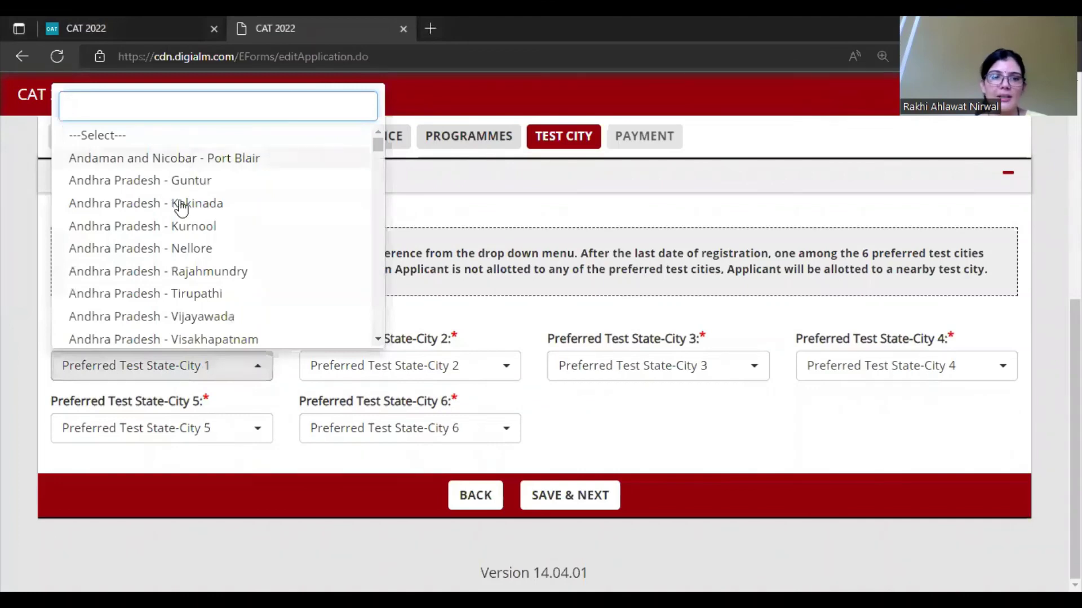
drag(378, 145, 376, 276)
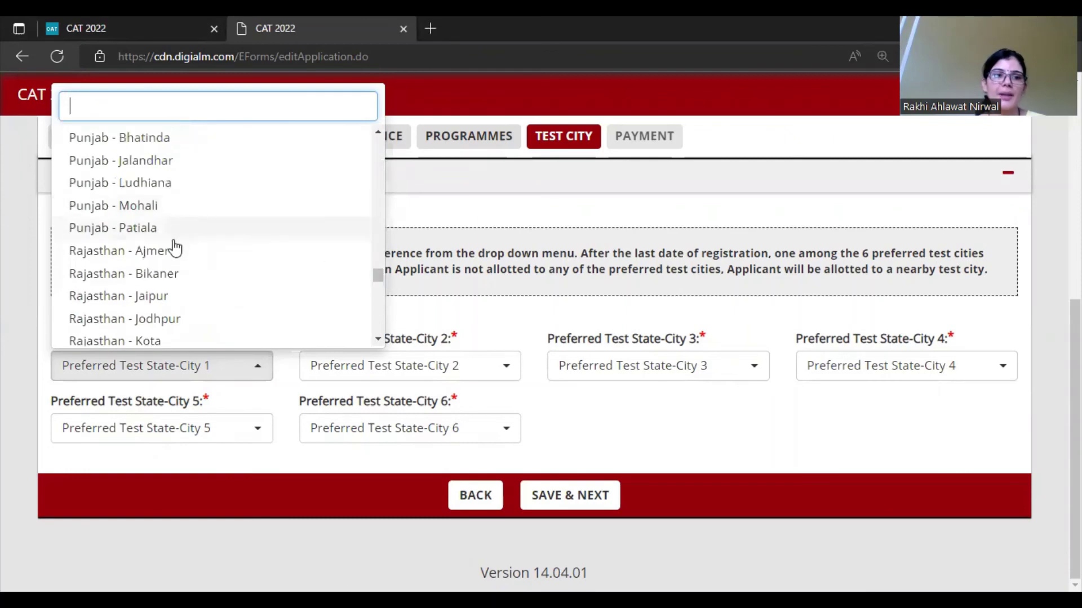
click(175, 251)
click(451, 374)
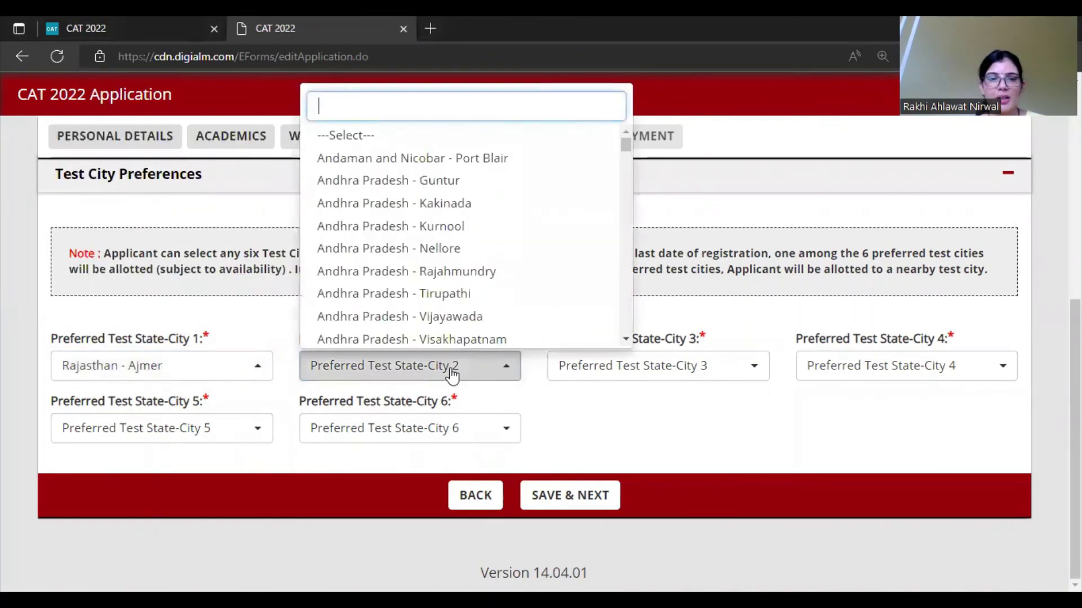
click(420, 202)
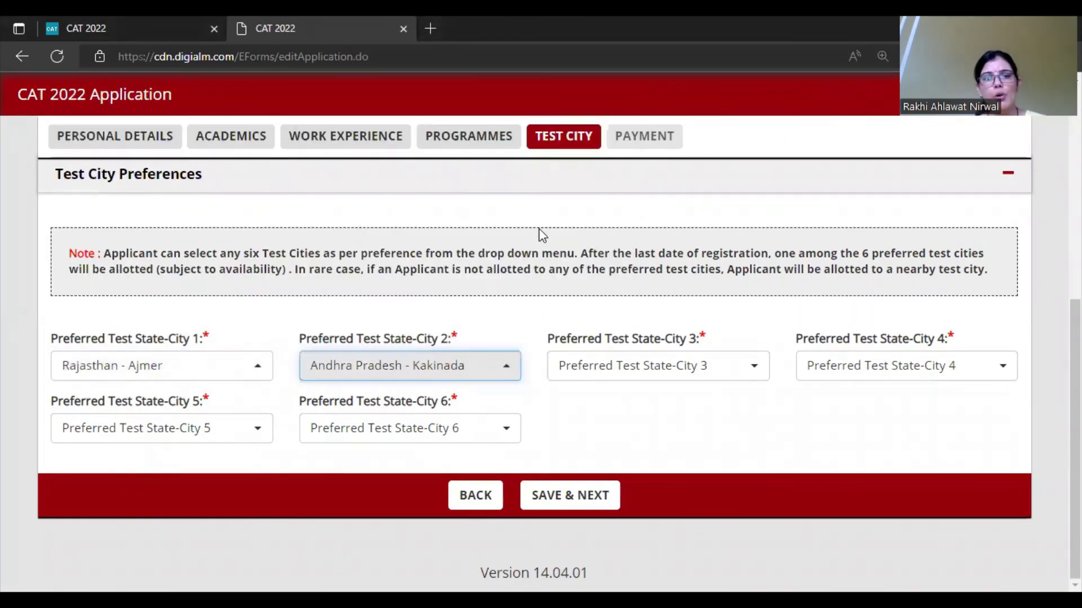
click(695, 373)
click(641, 293)
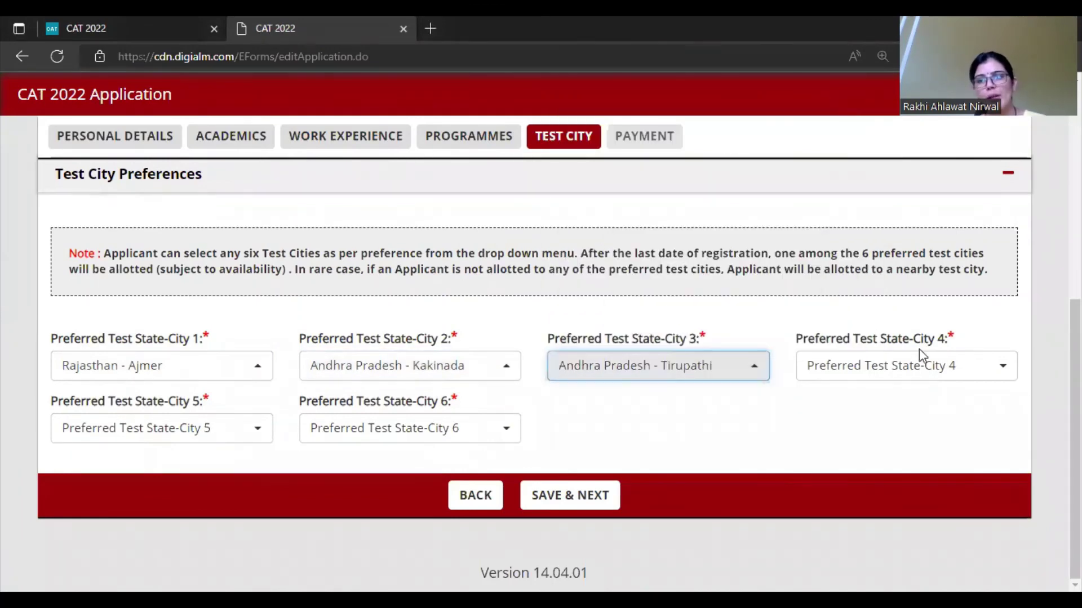
- Choose Nellore, Itanagar-Naharlagun and Kurnool as test cities 4-6 and save the preferences
click(913, 366)
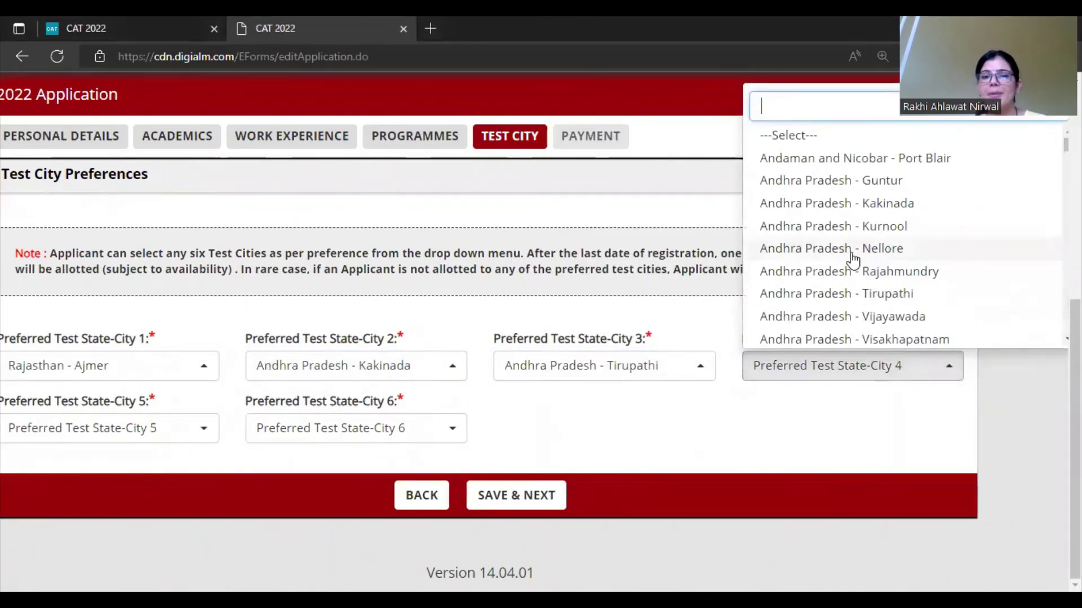
click(852, 249)
click(237, 430)
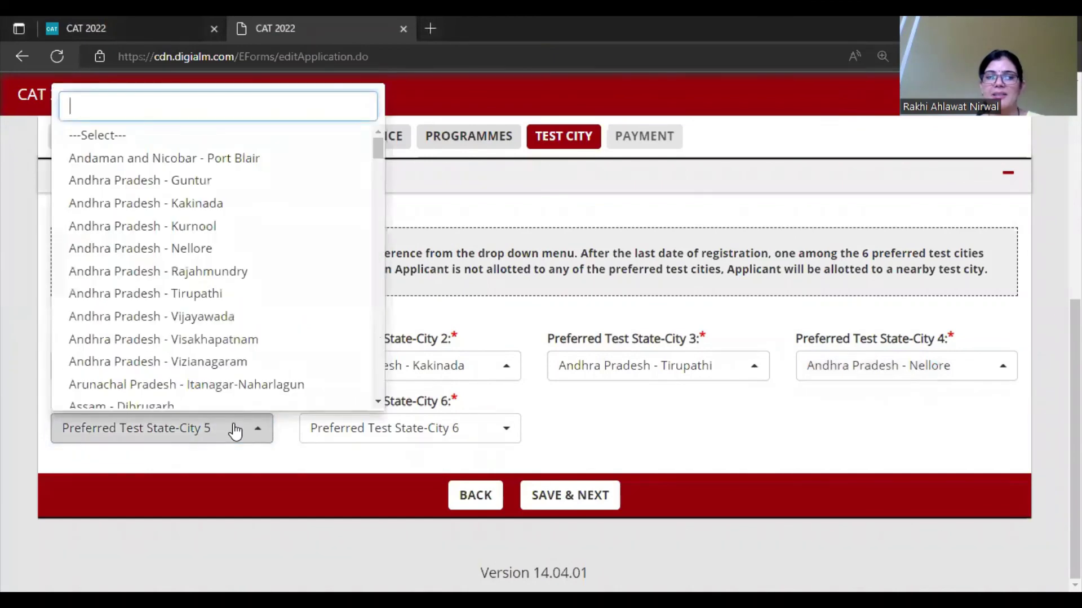
click(242, 384)
click(476, 439)
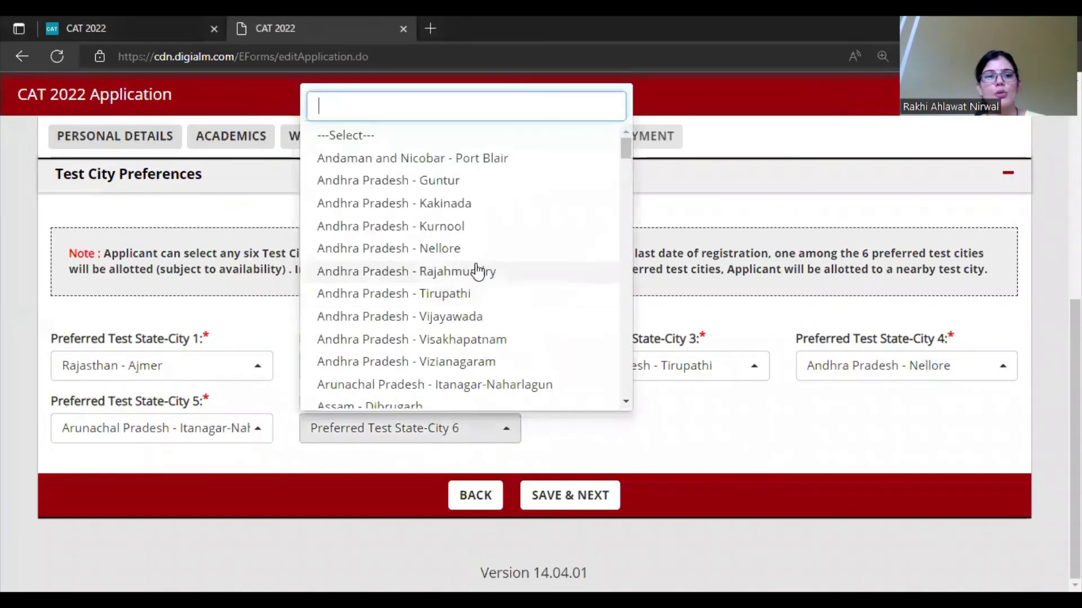
click(435, 227)
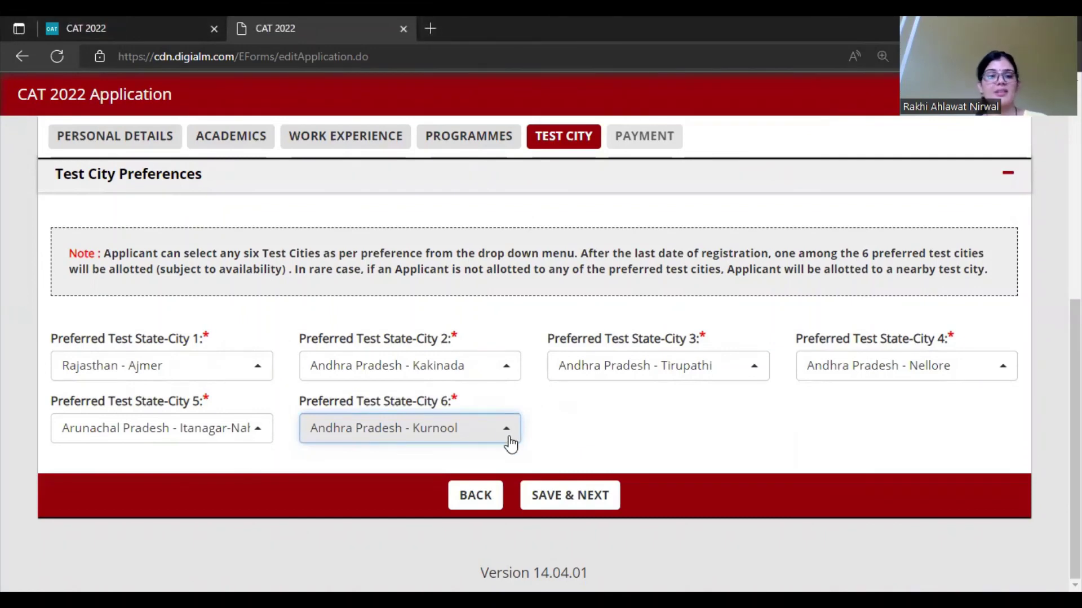
click(576, 498)
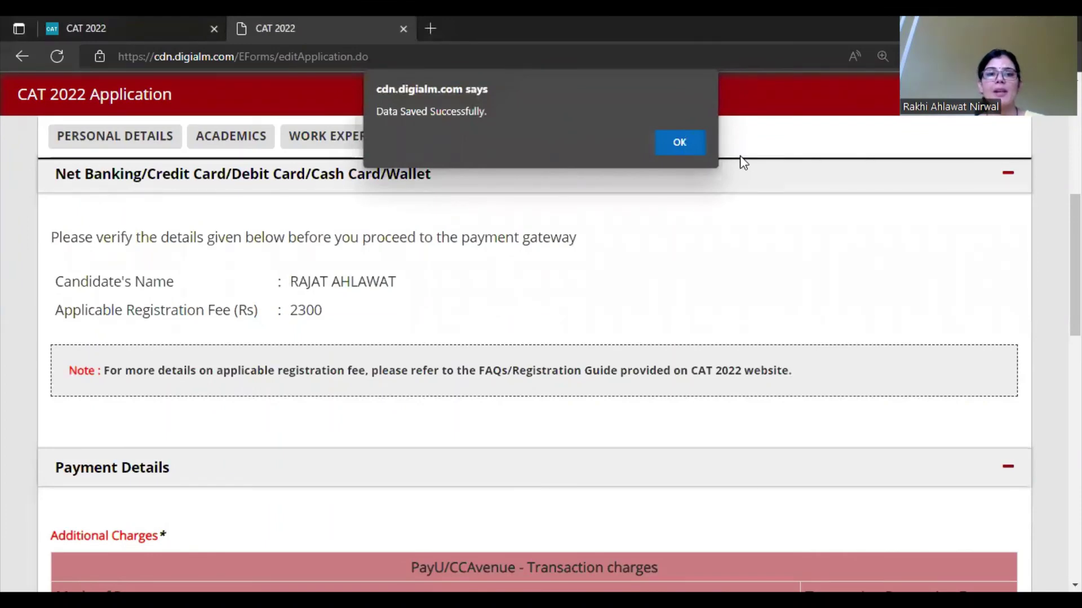
- Dismiss the Data Saved alert and scroll down to the PayU payment mode option
click(697, 139)
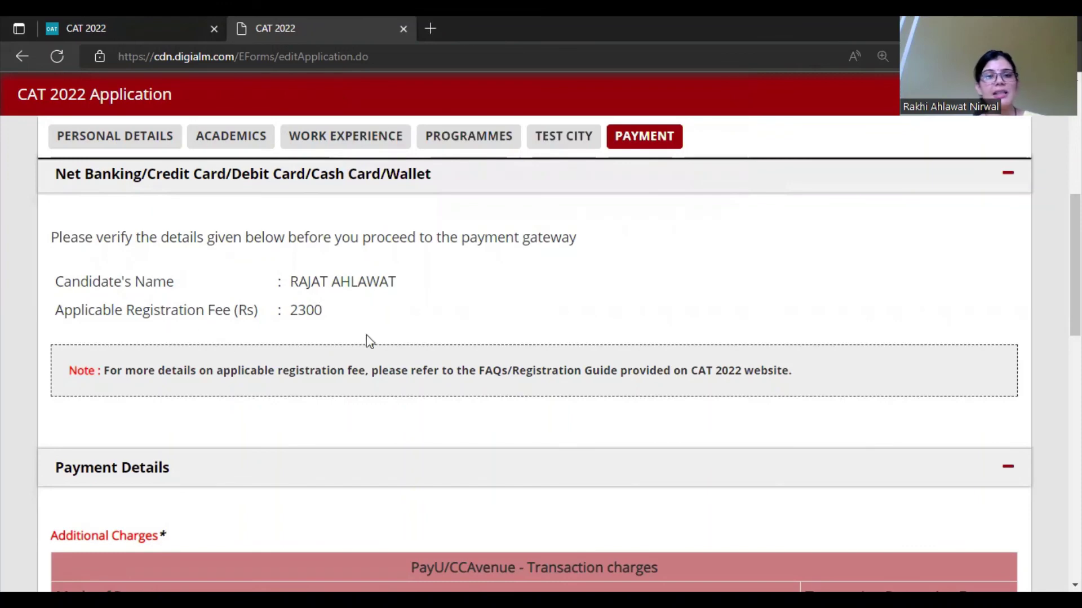
scroll(1029, 274, down, 2)
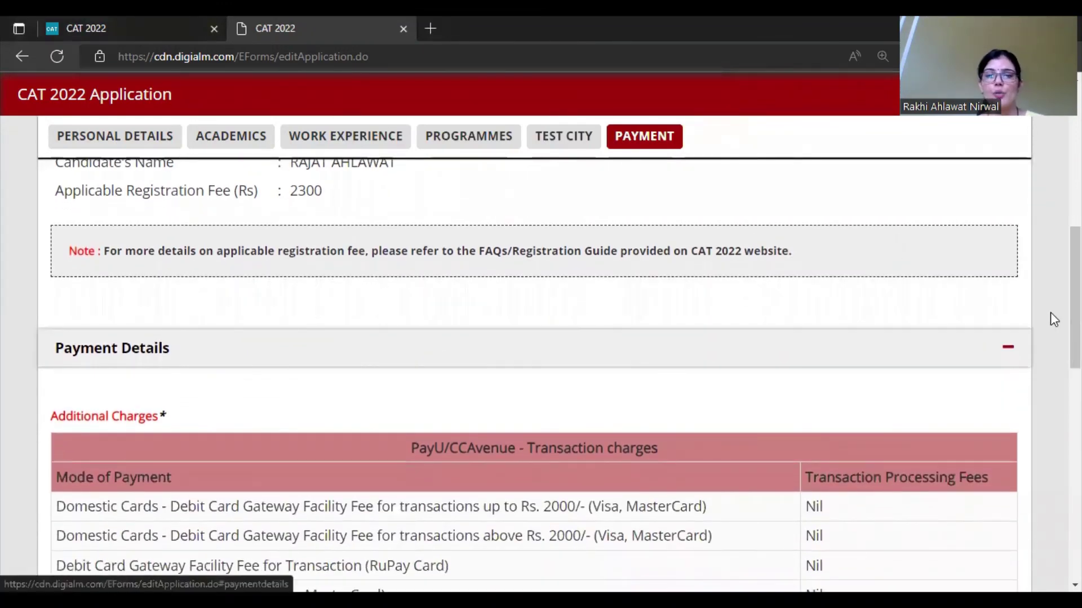
scroll(534, 374, down, 3)
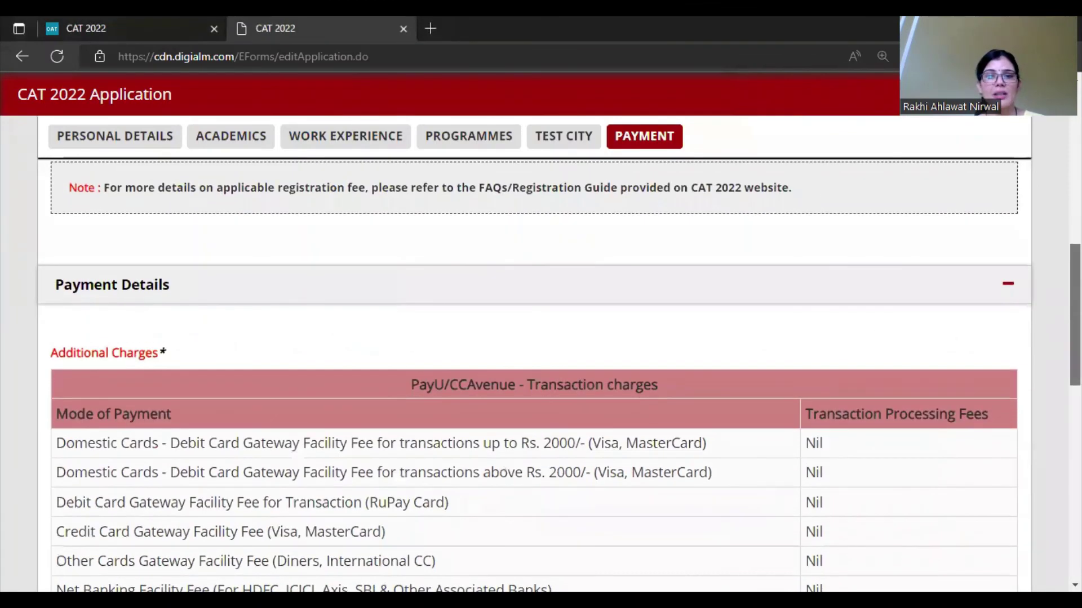
scroll(477, 293, down, 1)
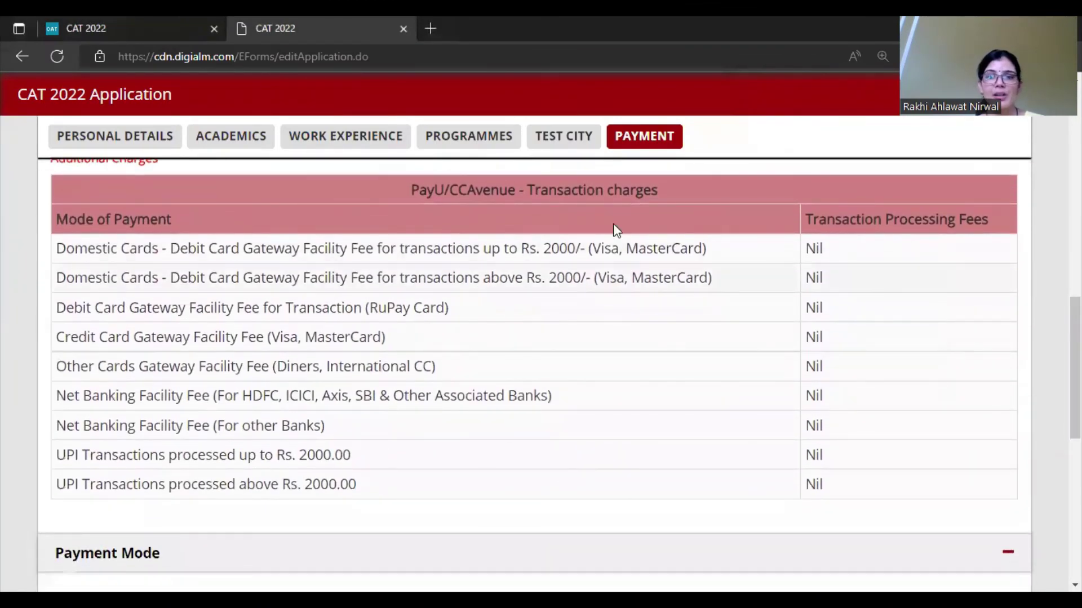
scroll(878, 517, down, 4)
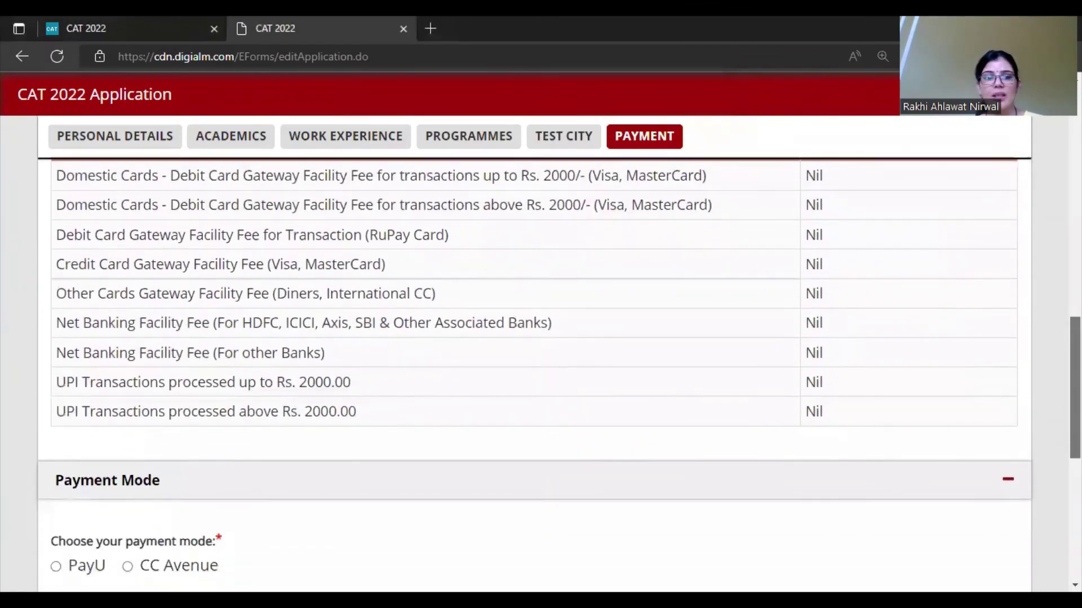
scroll(374, 493, down, 2)
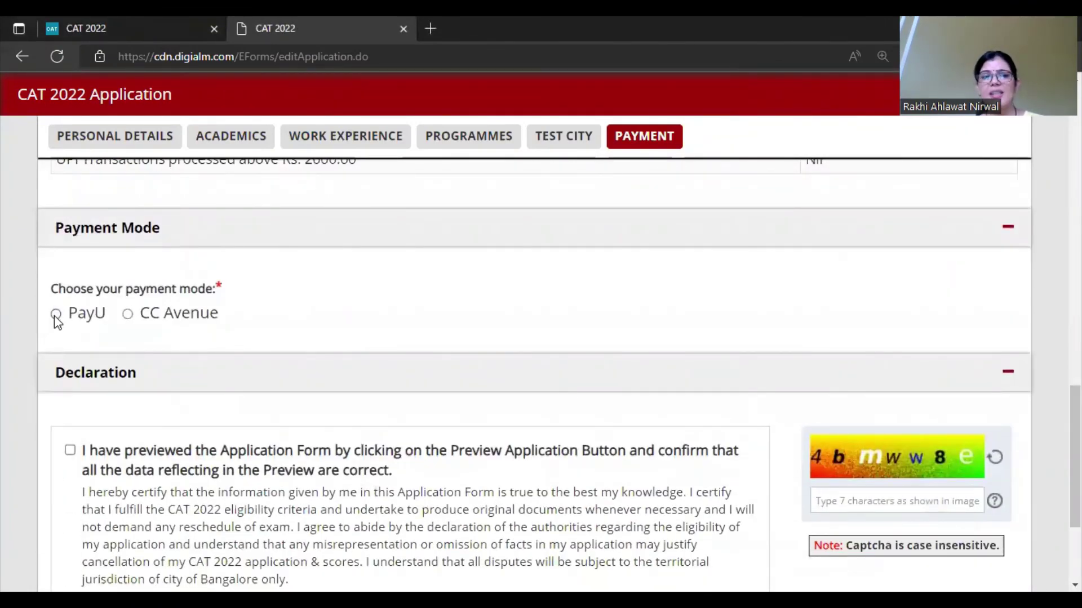
scroll(340, 399, down, 3)
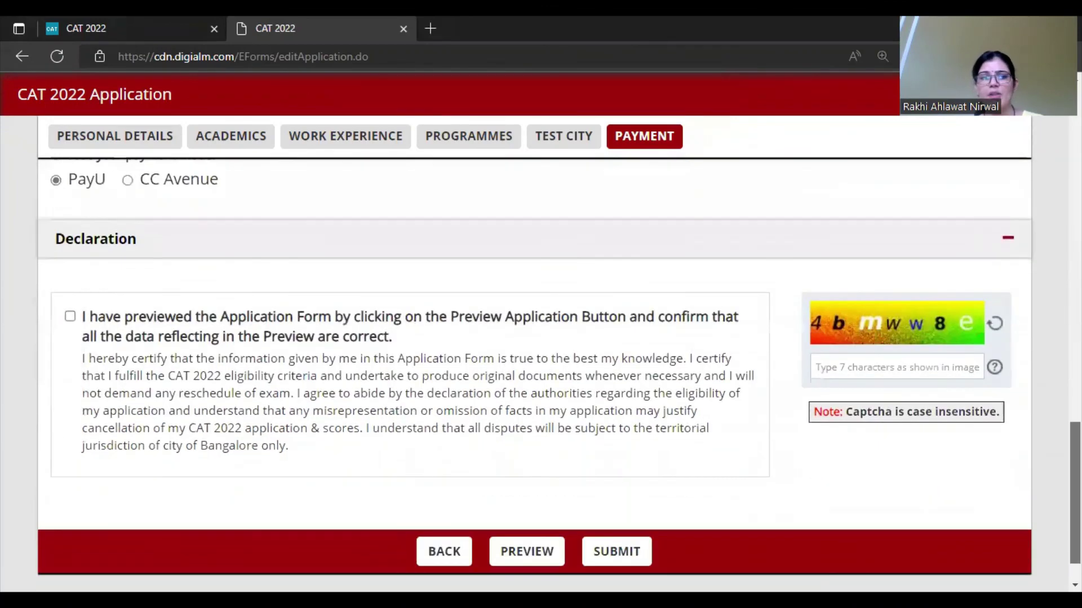
- Tick the declaration, enter the seven captcha characters, and open the application preview
click(73, 305)
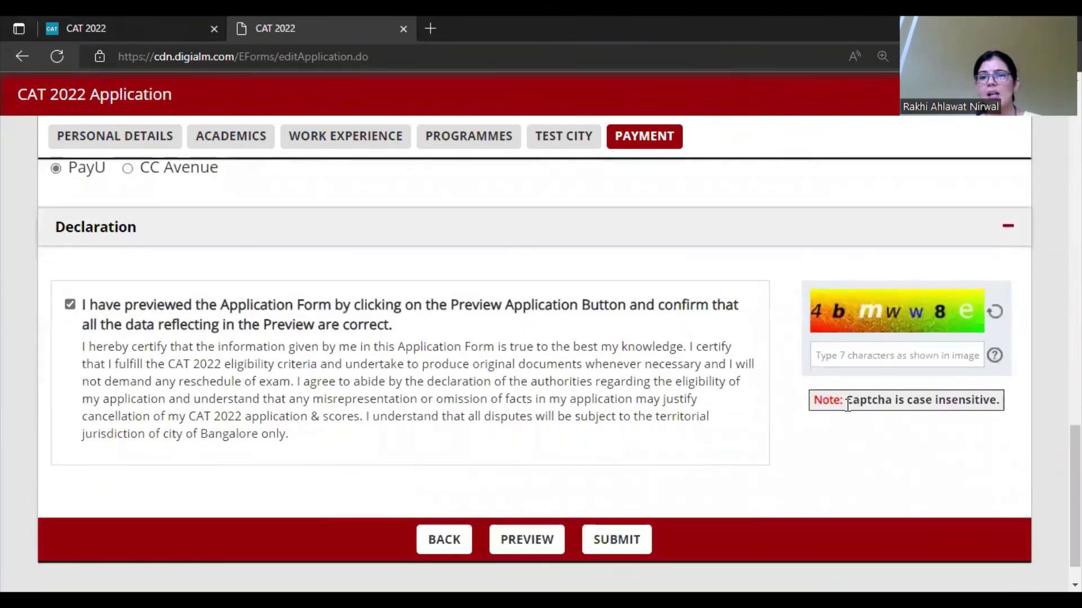
text(4BMW)
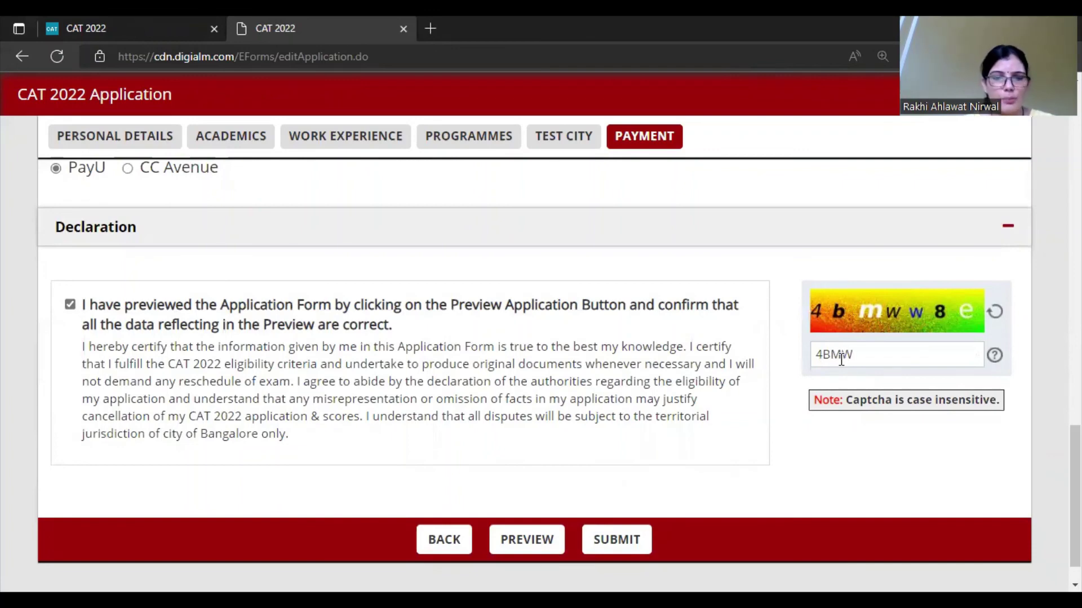
text(8E)
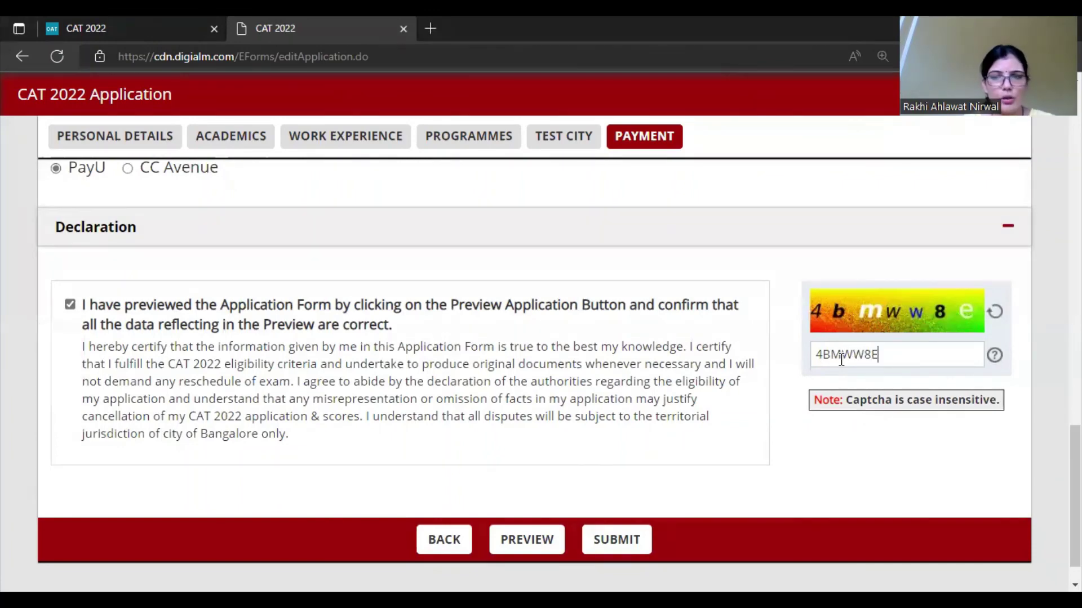
key(BackSpace)
key(BackSpace)
key(BackSpace)
key(BackSpace)
key(BackSpace)
key(BackSpace)
key(BackSpace)
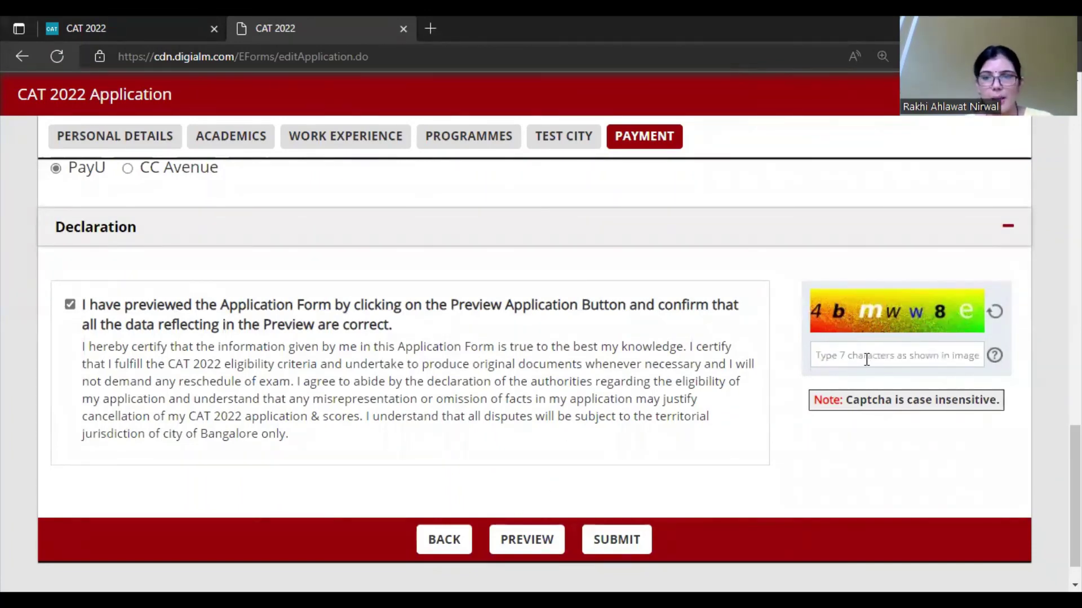
text(4bmw)
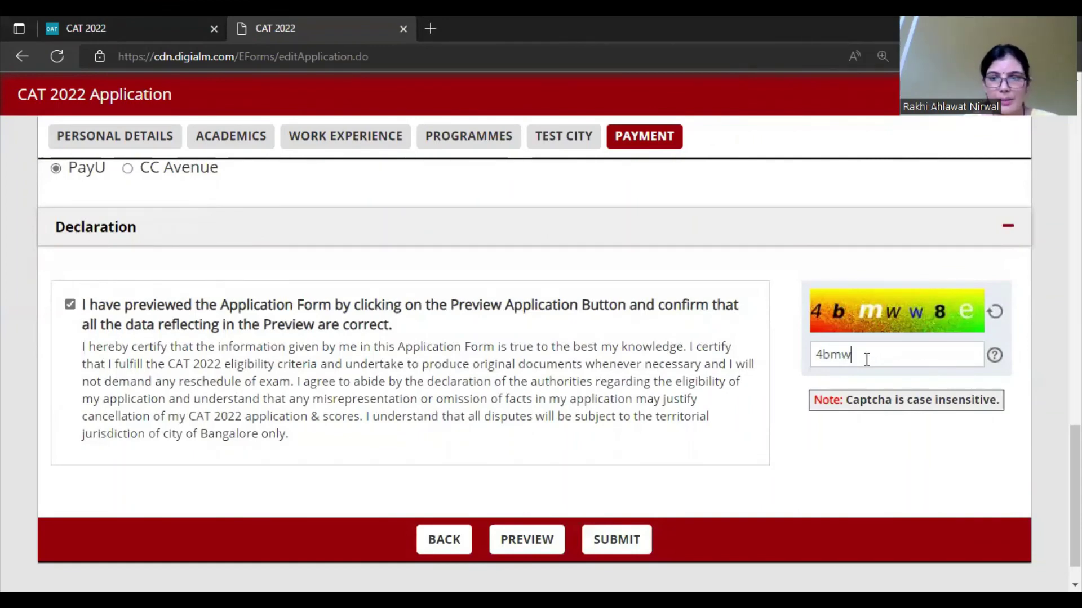
text(w8e)
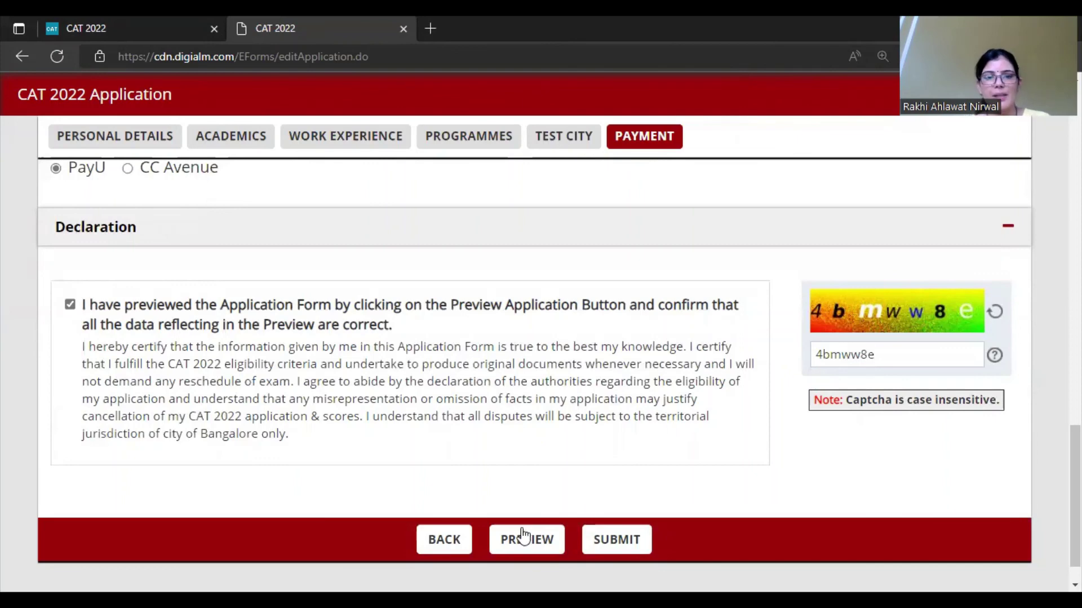
click(536, 549)
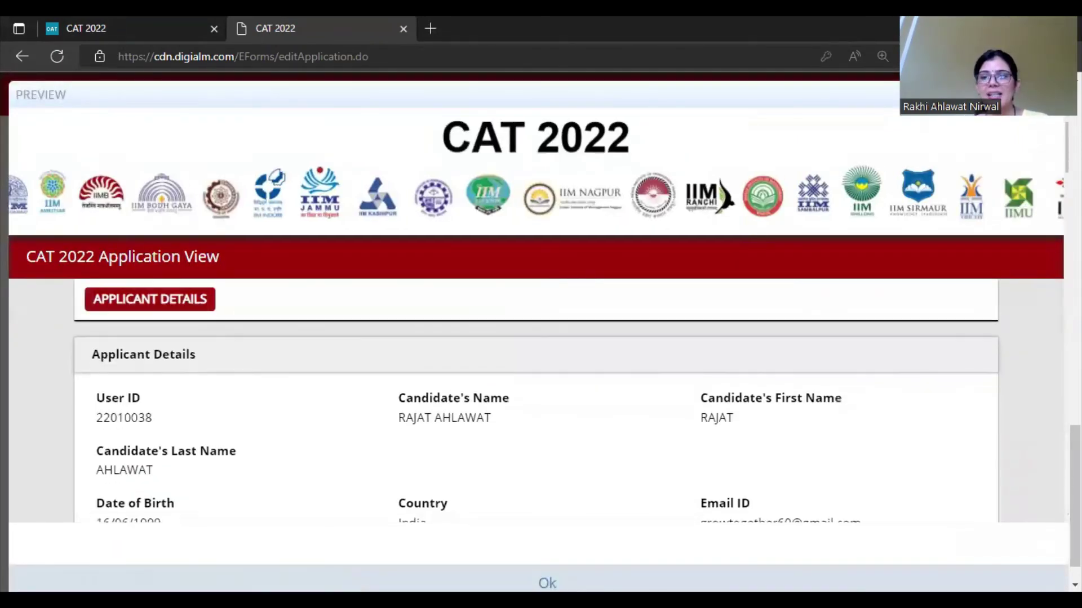
- Review the application preview and submit the completed CAT 2022 application
scroll(541, 394, down, 5)
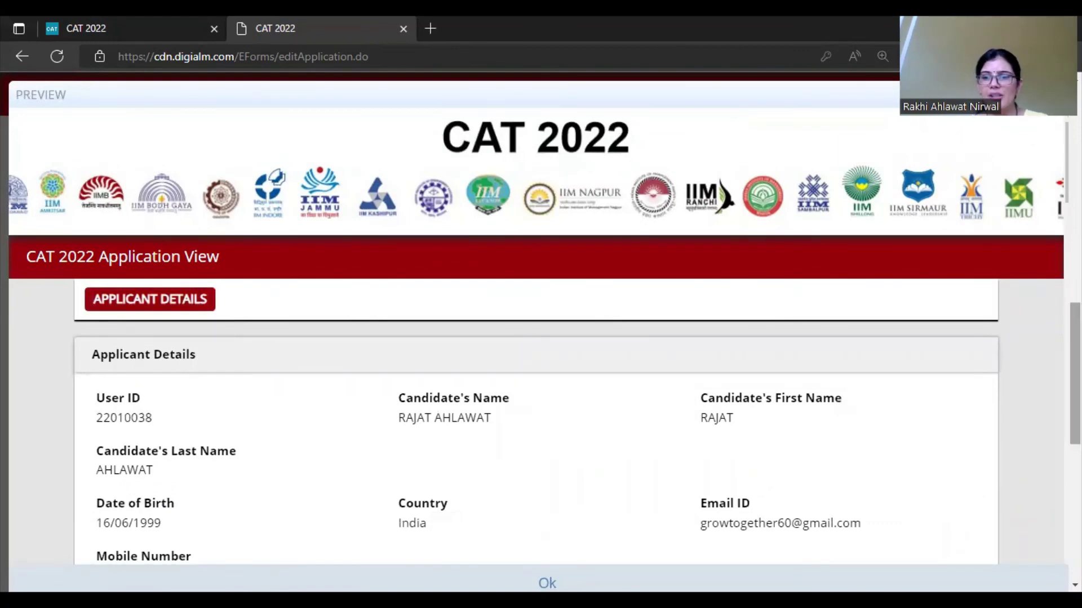
scroll(540, 338, down, 3)
scroll(541, 338, up, 10)
scroll(541, 338, up, 2)
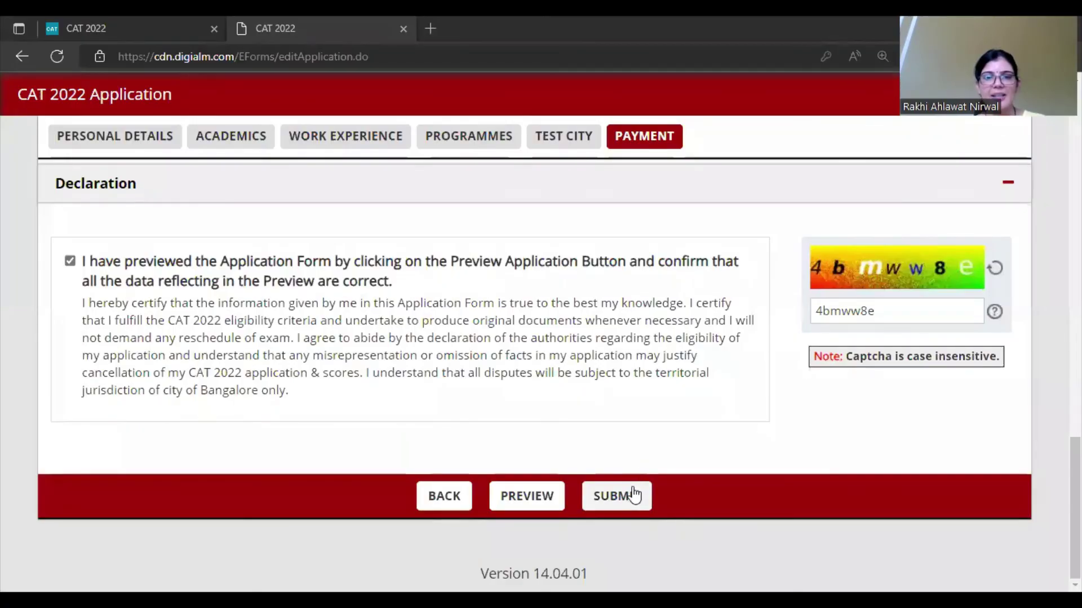
click(634, 495)
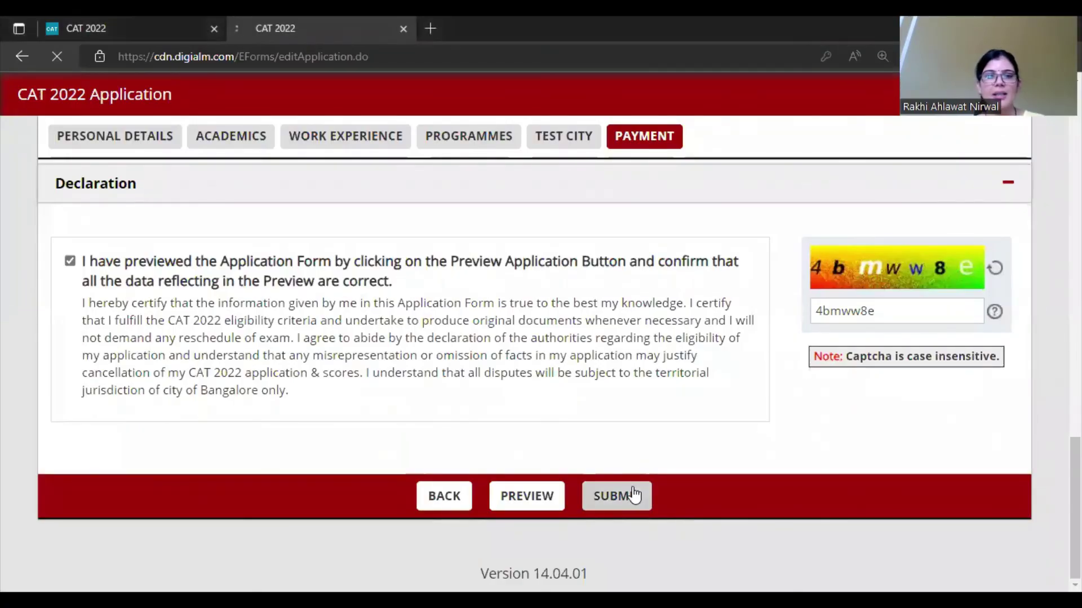